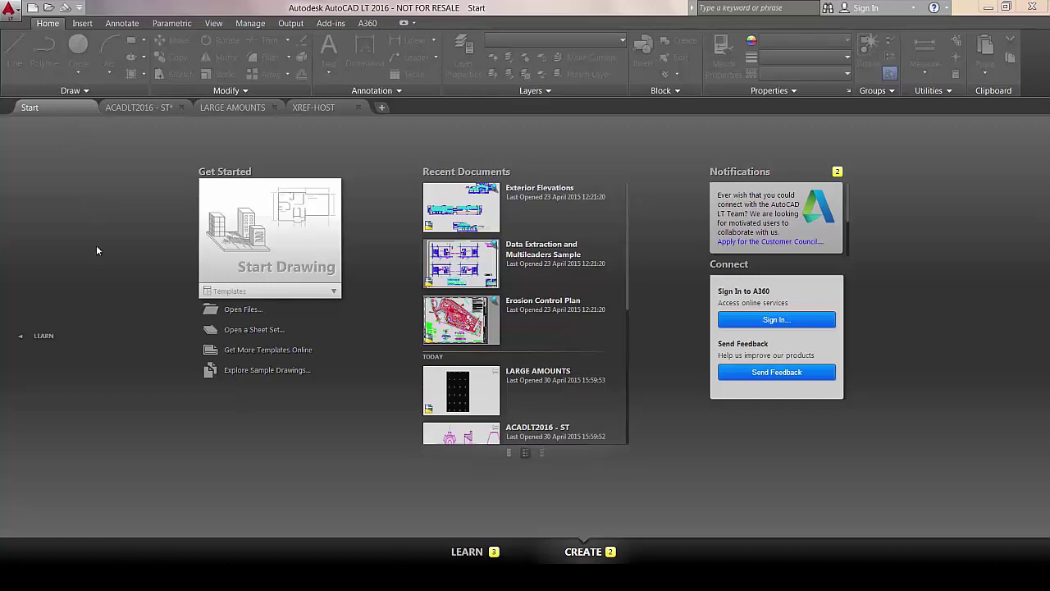
# - View the Learn page of the Start tab and return to the Create page
pyautogui.click(22, 337)
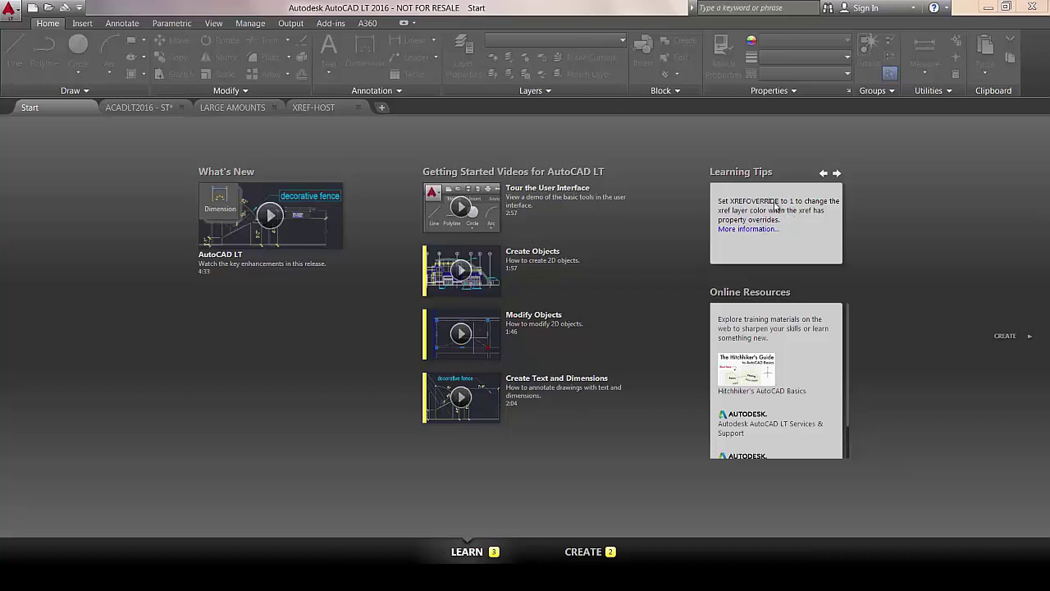
pyautogui.click(1029, 337)
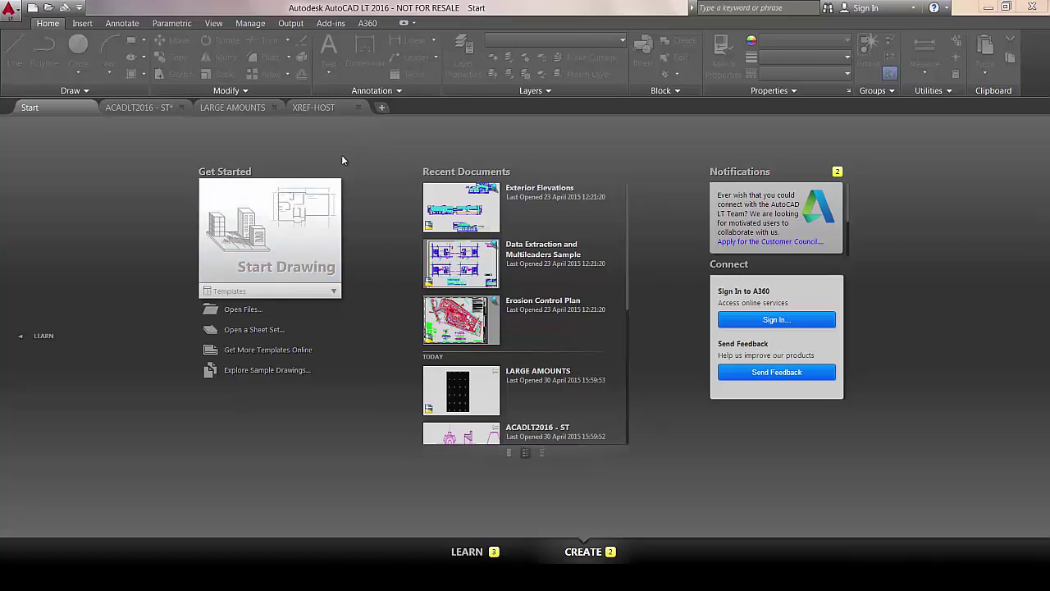
# - Create three new blank drawings in a row and close the last two
pyautogui.click(382, 108)
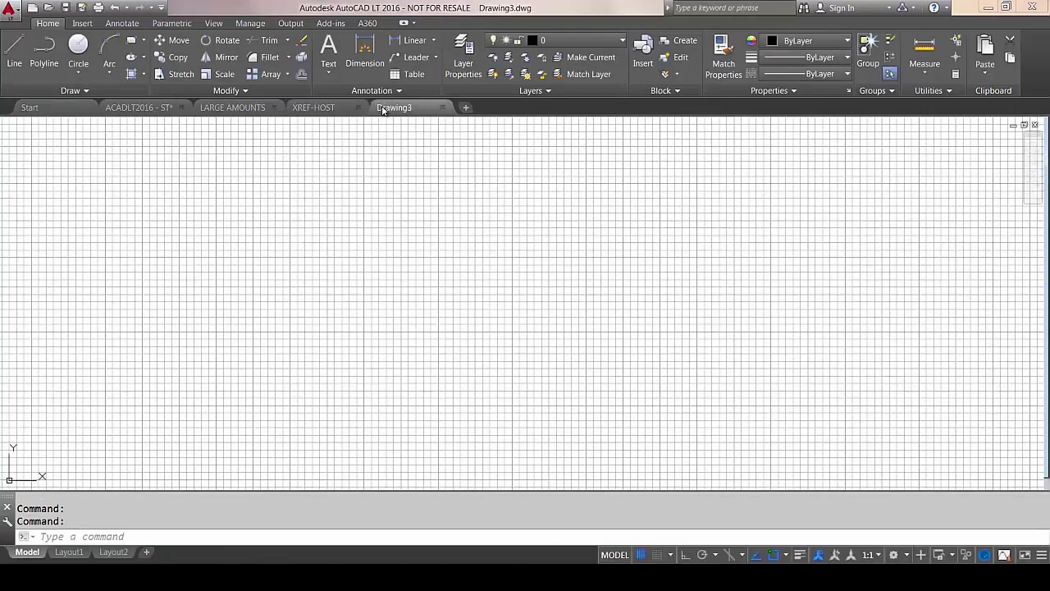
pyautogui.click(467, 109)
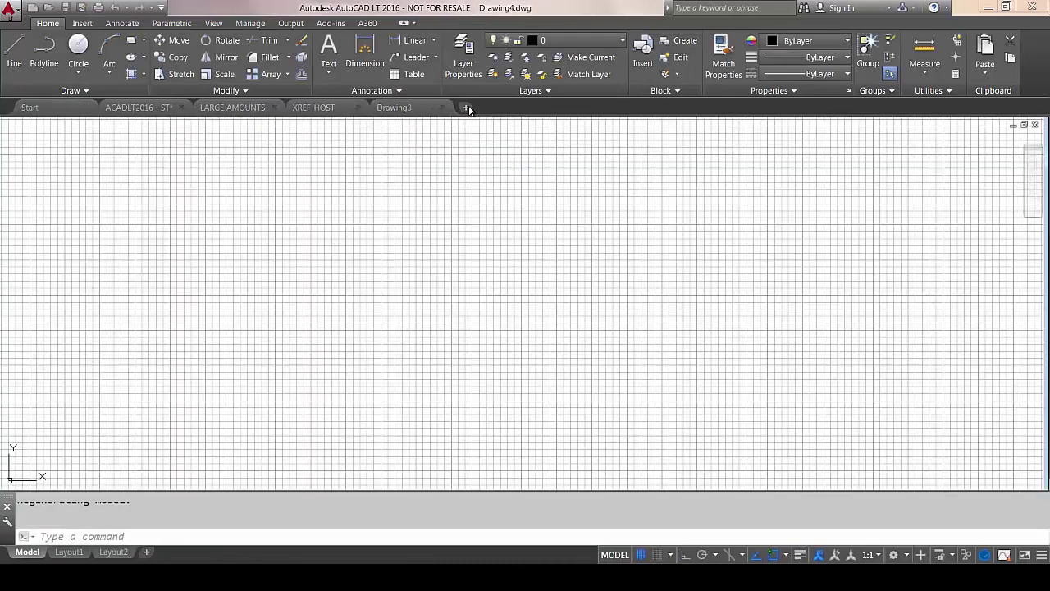
pyautogui.moveTo(478, 108)
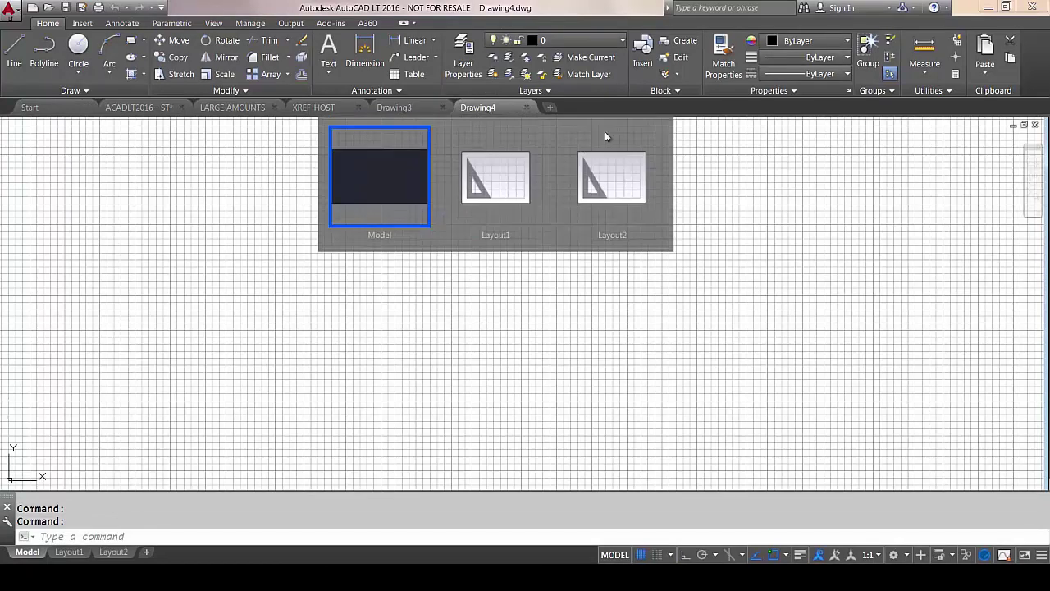
pyautogui.click(551, 110)
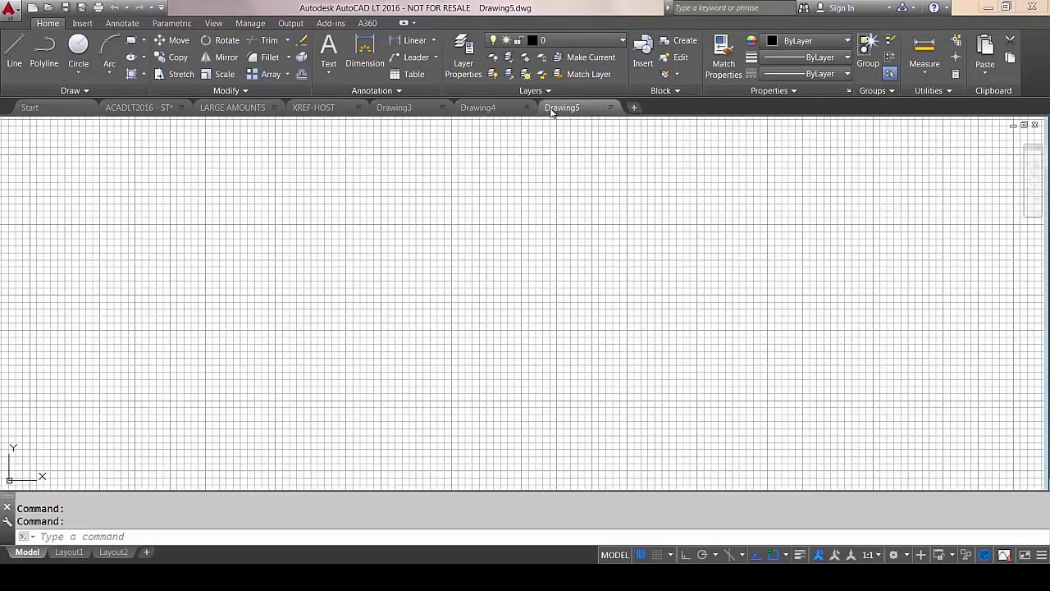
pyautogui.click(610, 107)
pyautogui.click(527, 108)
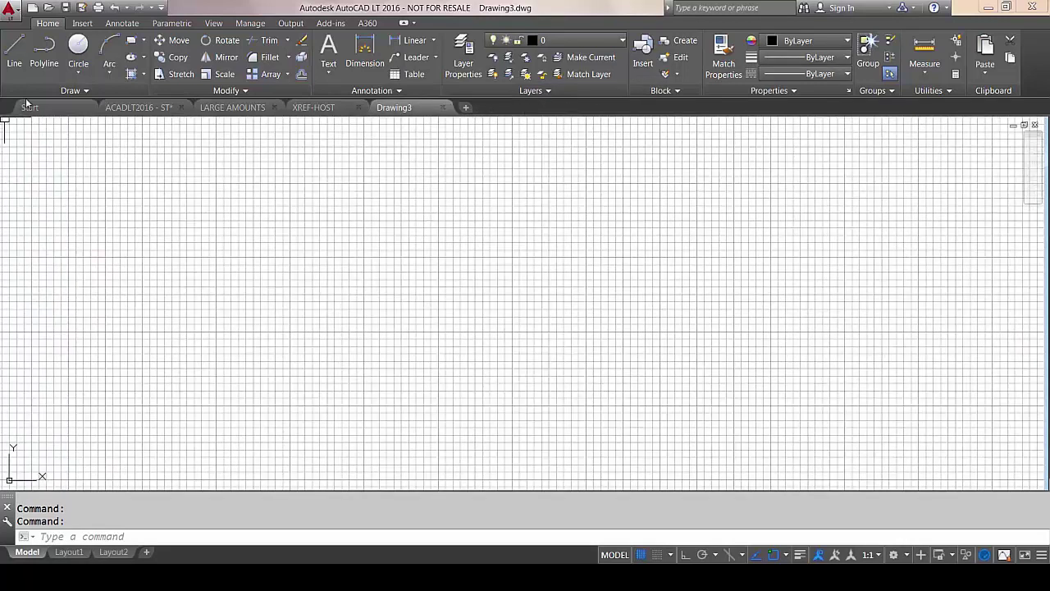
# - Query the STARTMODE system variable and keep its current value
pyautogui.write('ST')
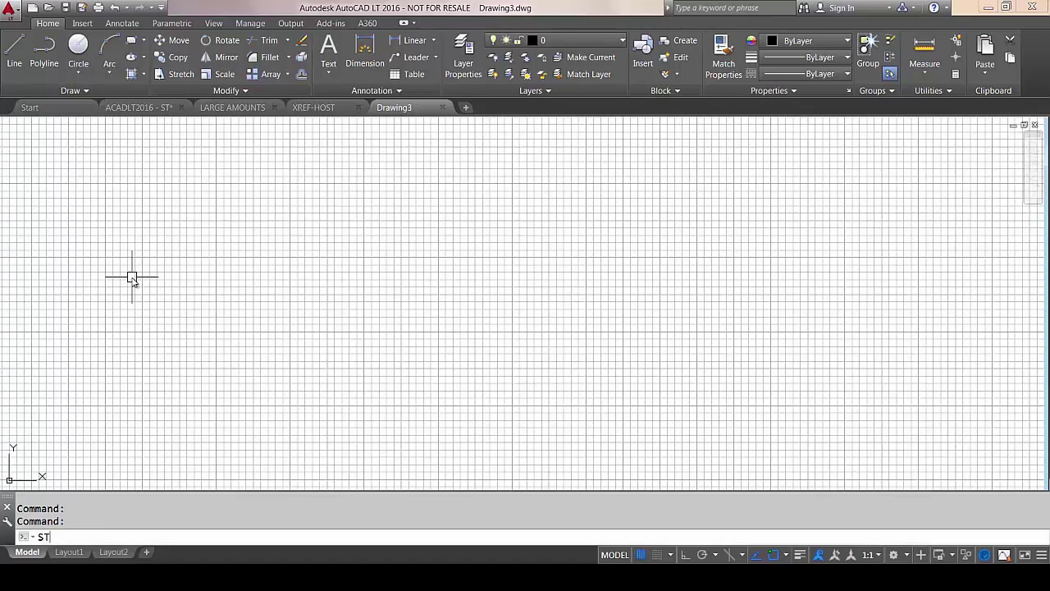
pyautogui.write('ARTMODE')
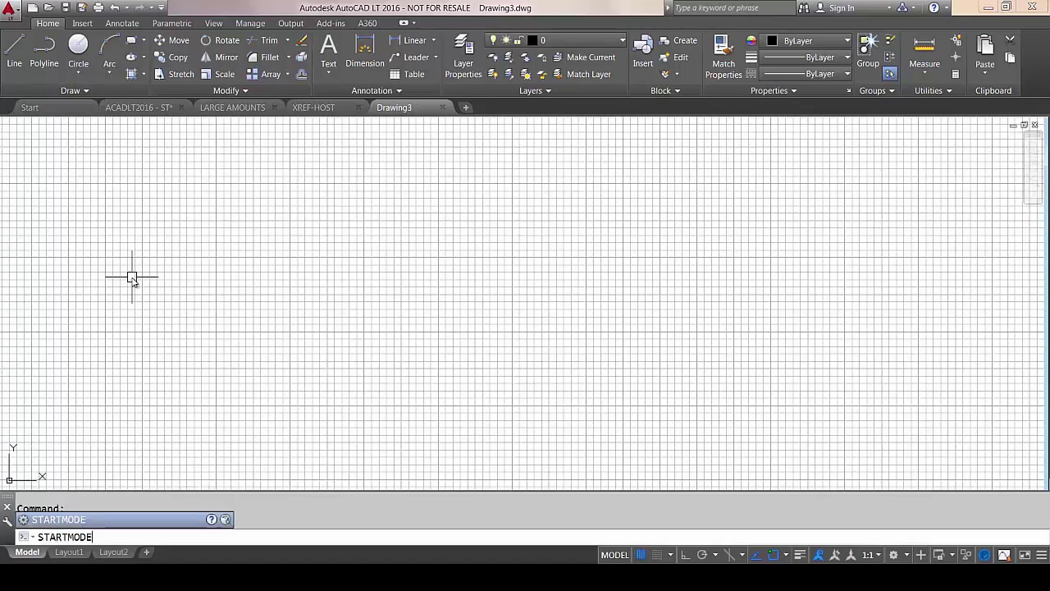
pyautogui.press('Return')
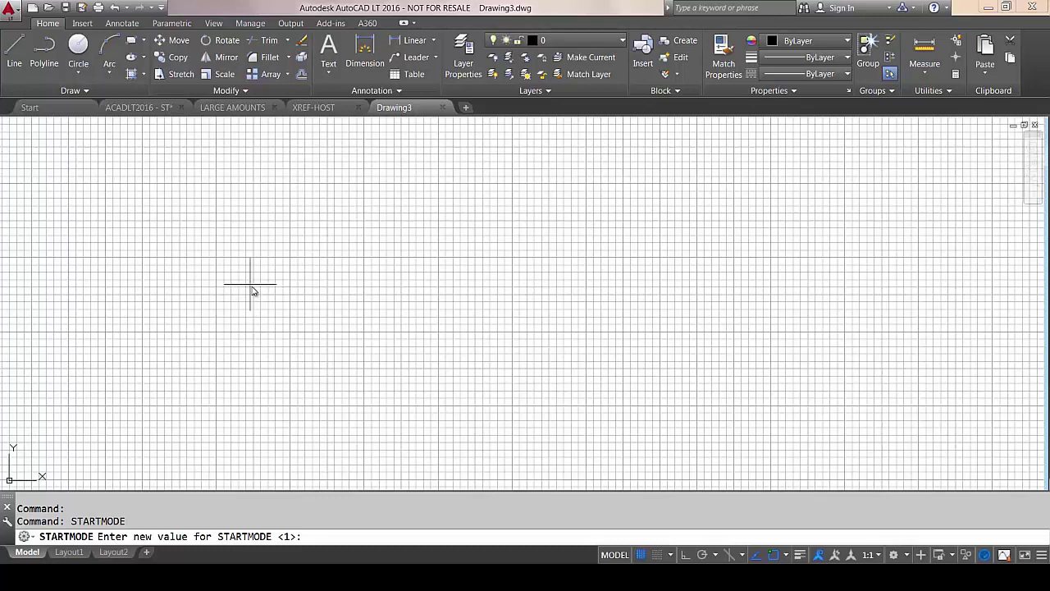
pyautogui.press('Return')
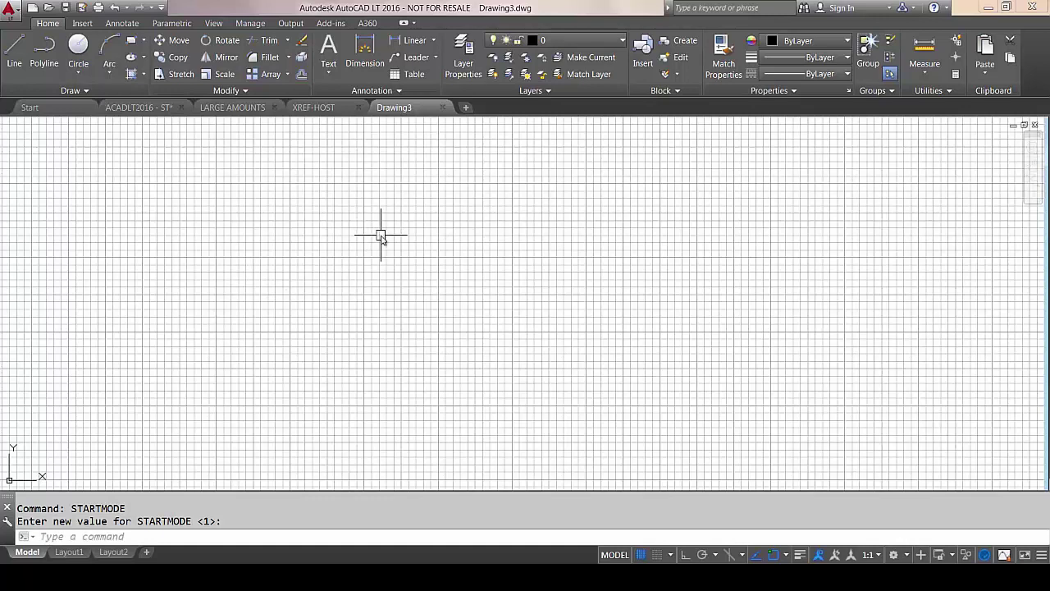
# - Close the remaining blank drawing and switch to the ACADLT2016 - ST drawing
pyautogui.click(442, 107)
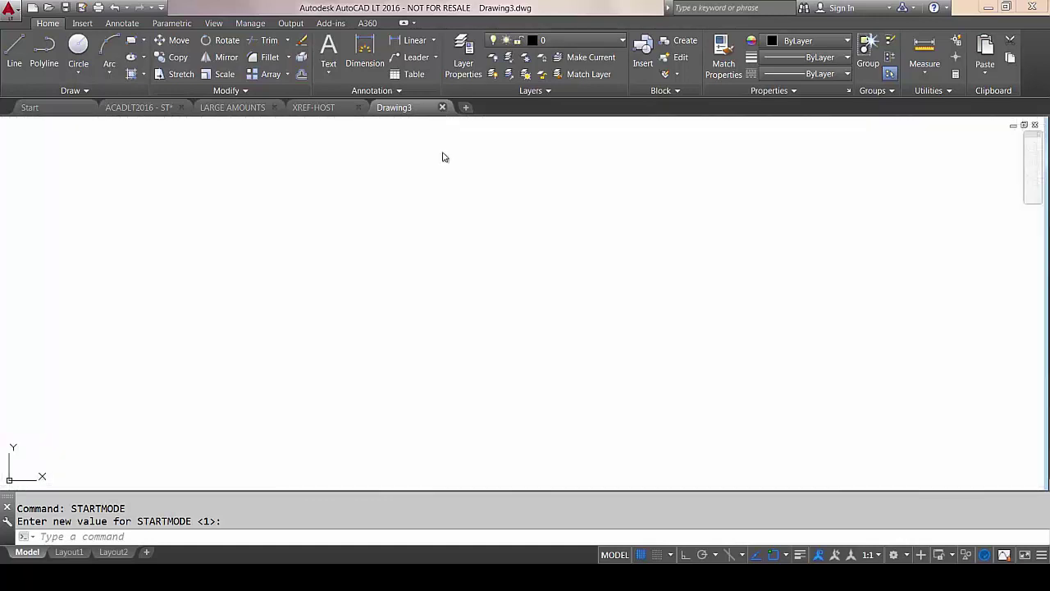
pyautogui.click(136, 107)
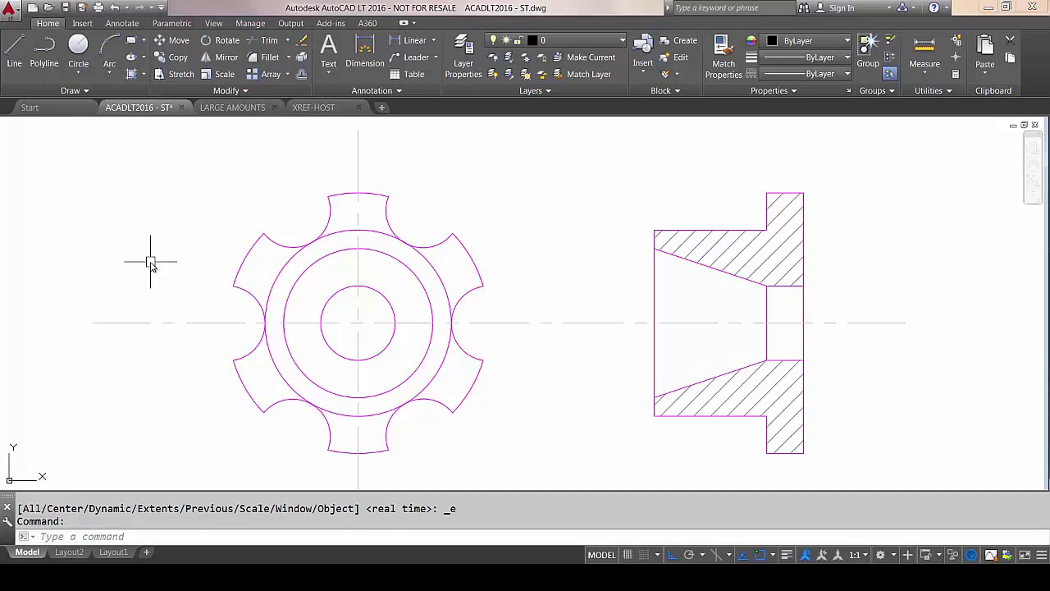
# - Draw a closed freehand revision cloud in the empty area beside the plan view's left edge
pyautogui.click(109, 91)
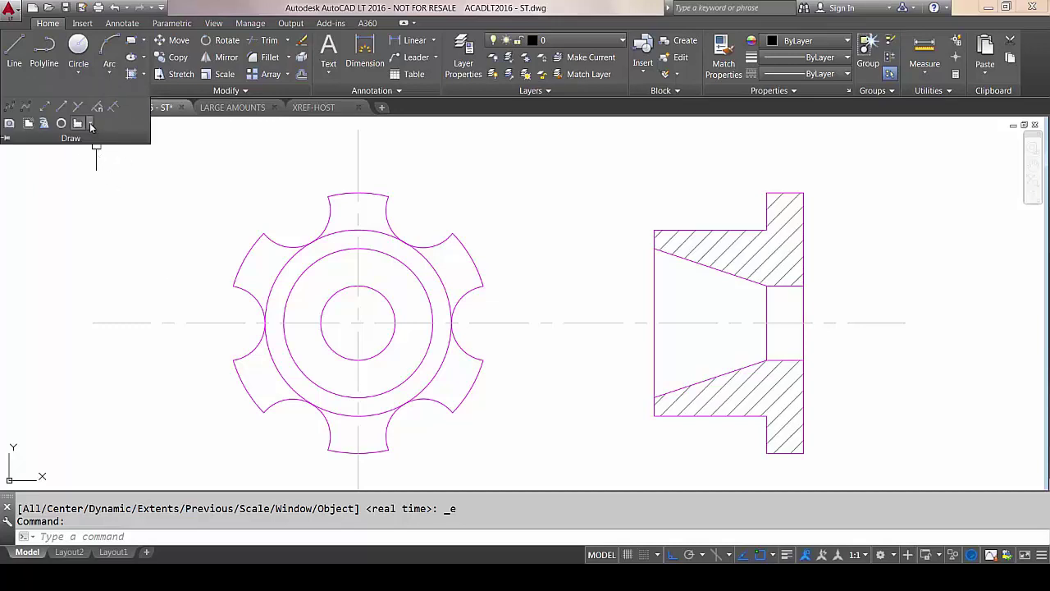
pyautogui.click(90, 124)
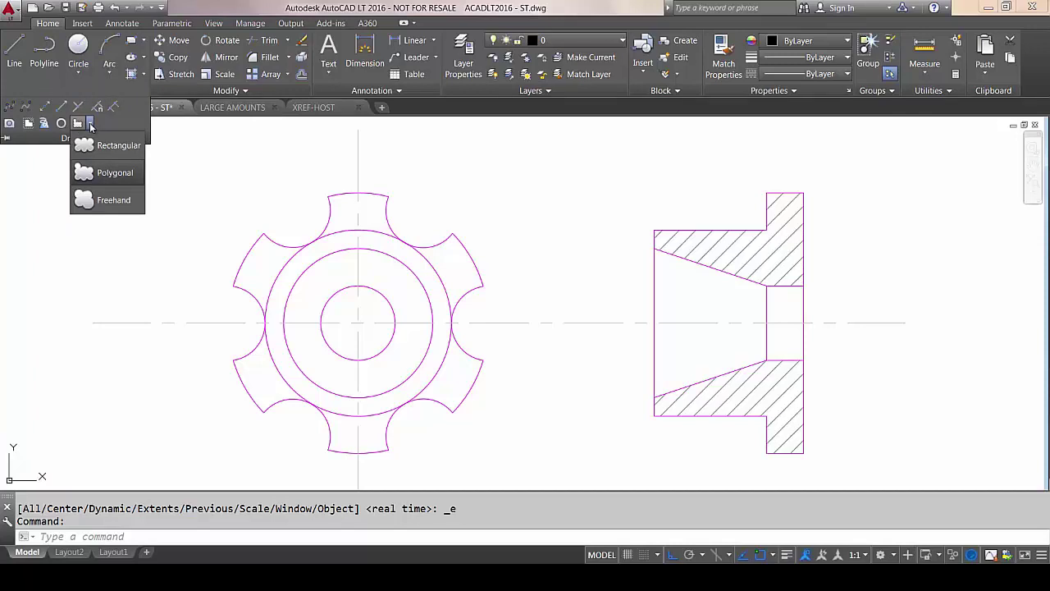
pyautogui.click(104, 203)
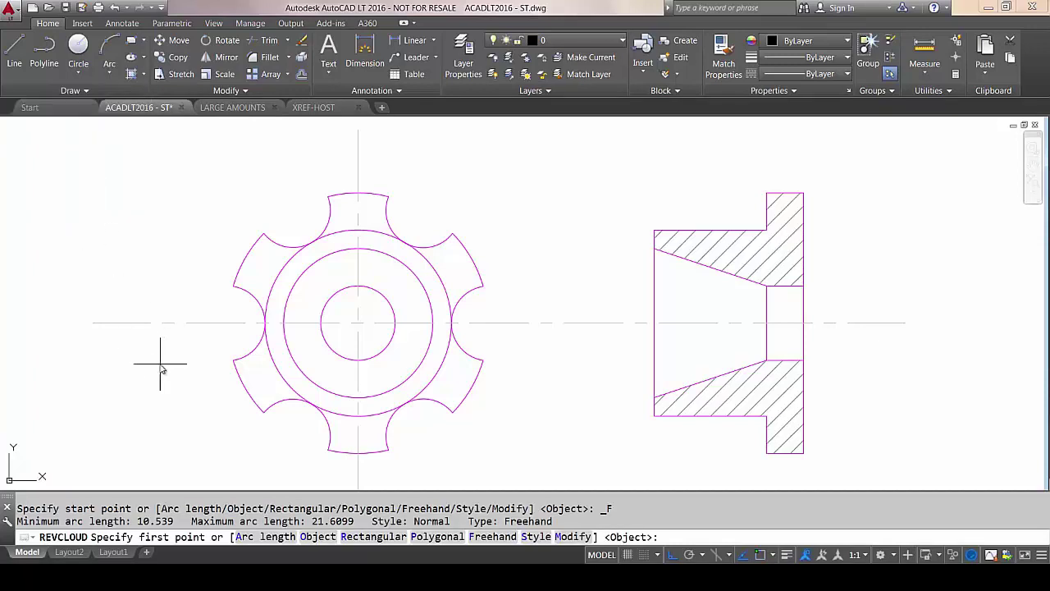
pyautogui.click(177, 355)
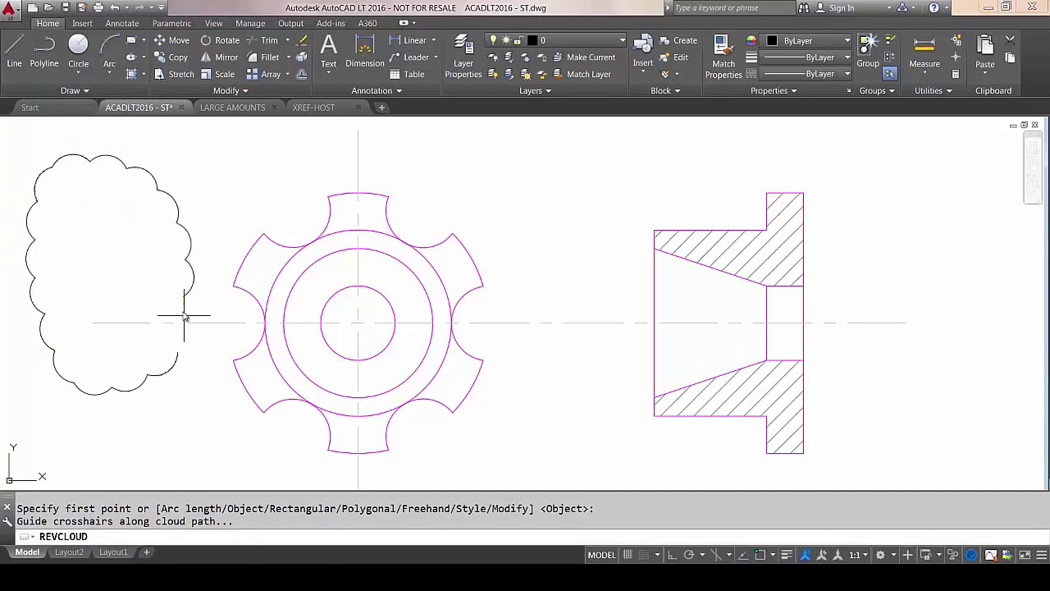
# - Draw a rectangular revision cloud above the plan and section views
pyautogui.scroll(-2, 164, 417)
pyautogui.moveTo(165, 426); pyautogui.dragTo(140, 460, button='middle')
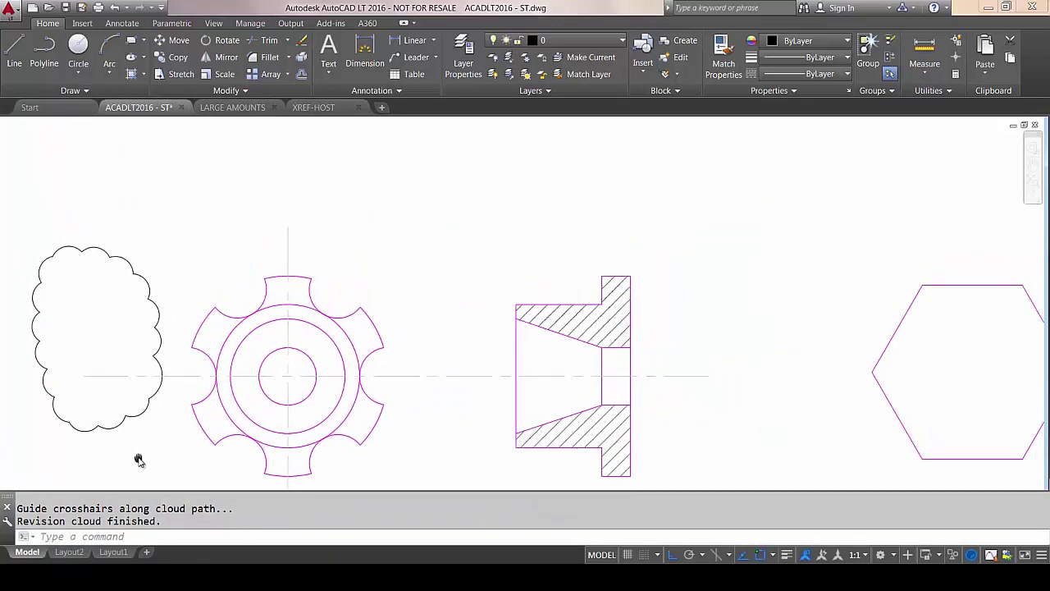
pyautogui.click(108, 91)
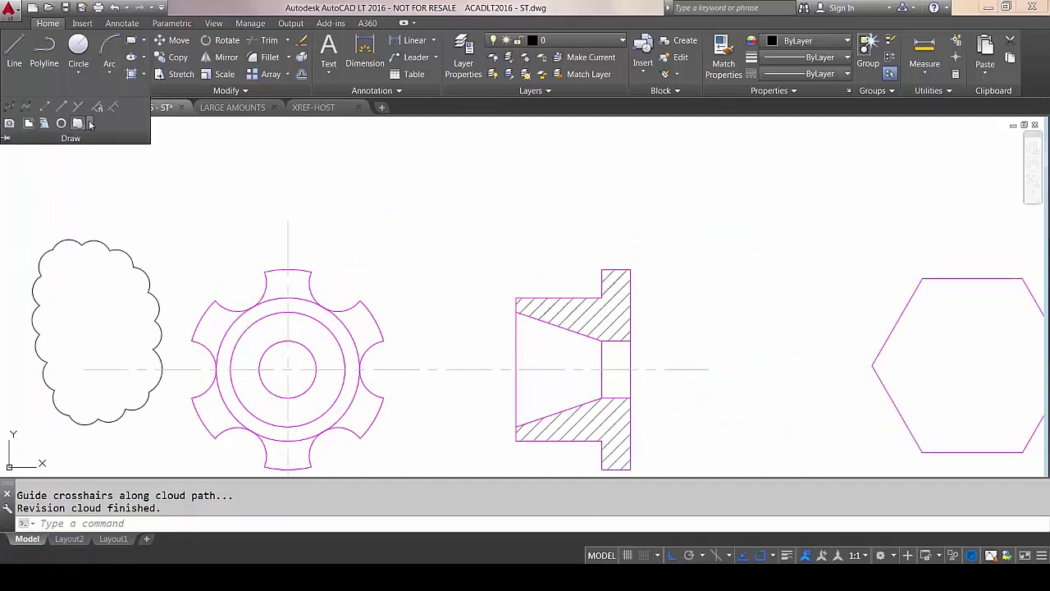
pyautogui.click(90, 123)
pyautogui.click(99, 144)
pyautogui.scroll(-3, 156, 201)
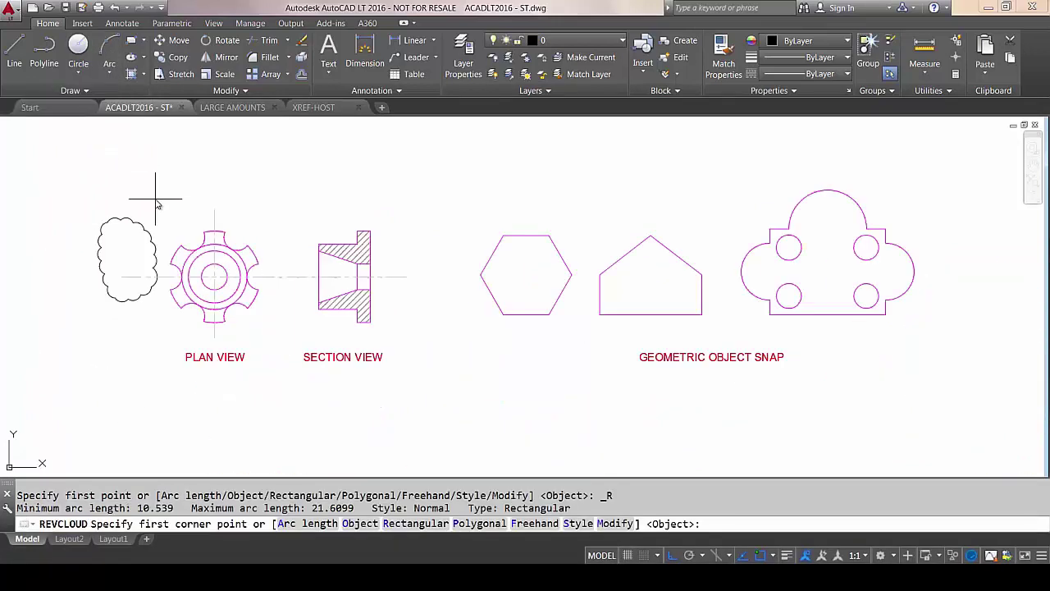
pyautogui.moveTo(156, 201); pyautogui.dragTo(169, 270, button='middle')
pyautogui.click(175, 249)
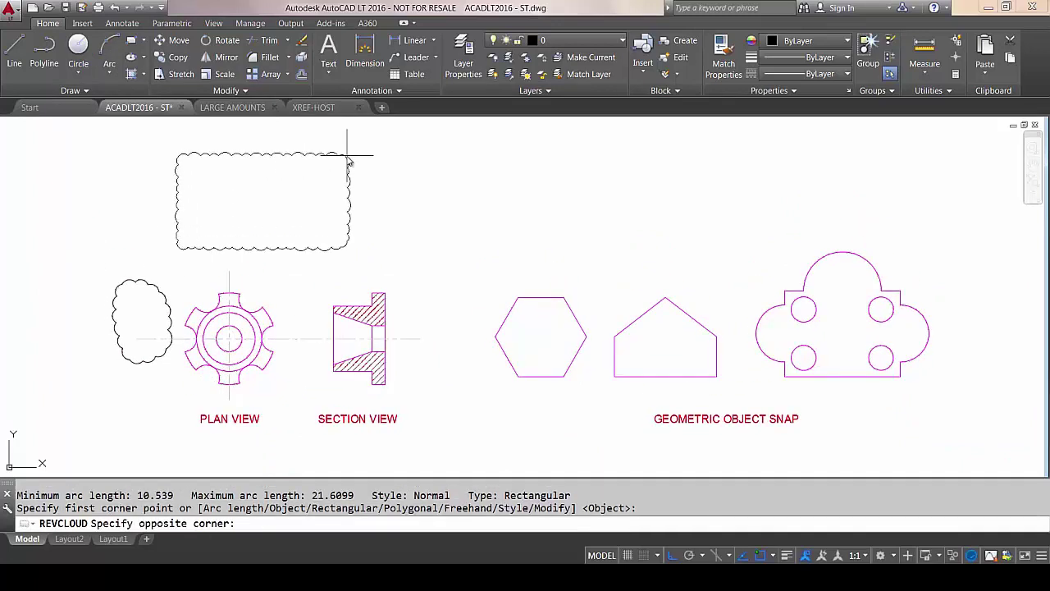
pyautogui.click(346, 154)
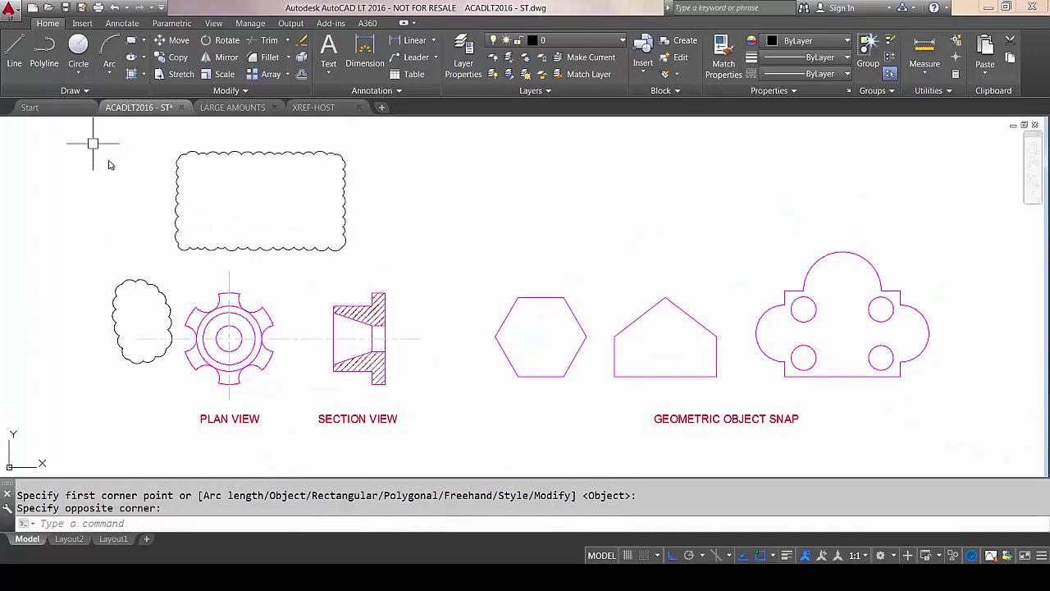
# - Draw an irregular six-point polygonal revision cloud above the hexagon and the house-shaped outline
pyautogui.click(86, 91)
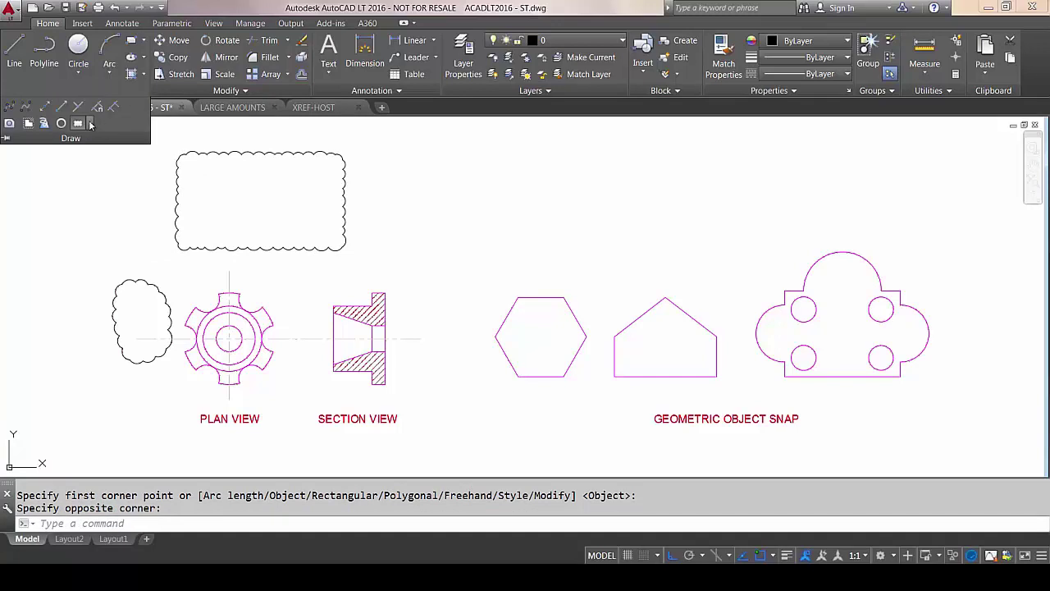
pyautogui.click(89, 123)
pyautogui.click(104, 174)
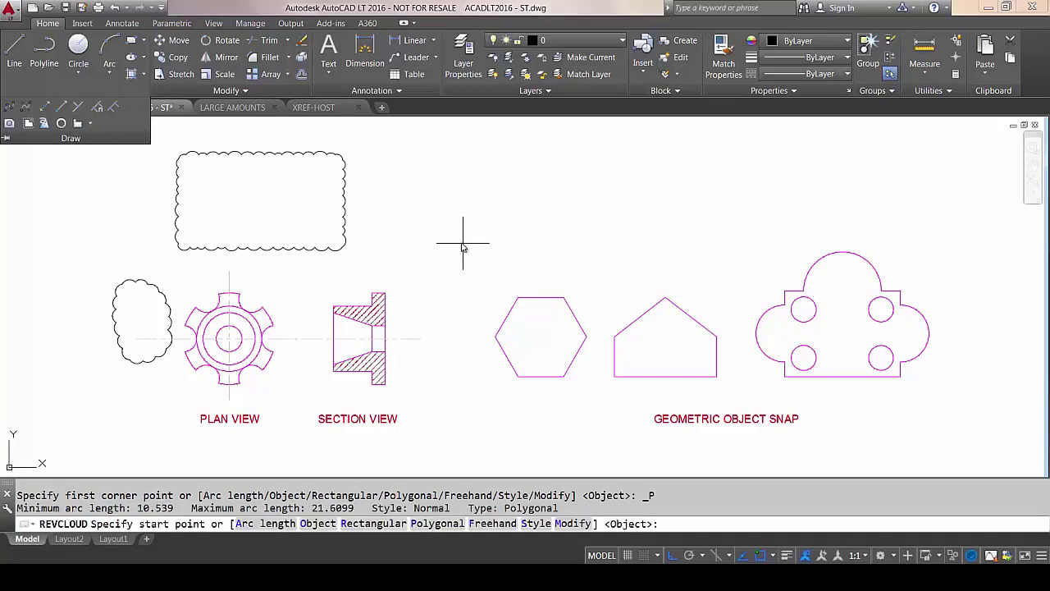
pyautogui.click(470, 253)
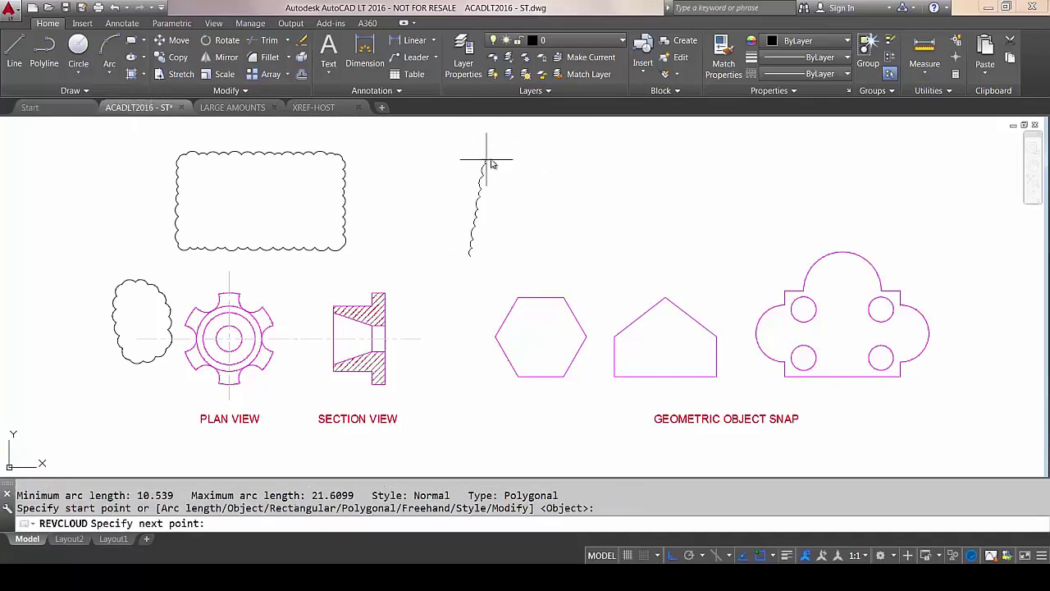
pyautogui.click(476, 152)
pyautogui.click(647, 142)
pyautogui.click(727, 169)
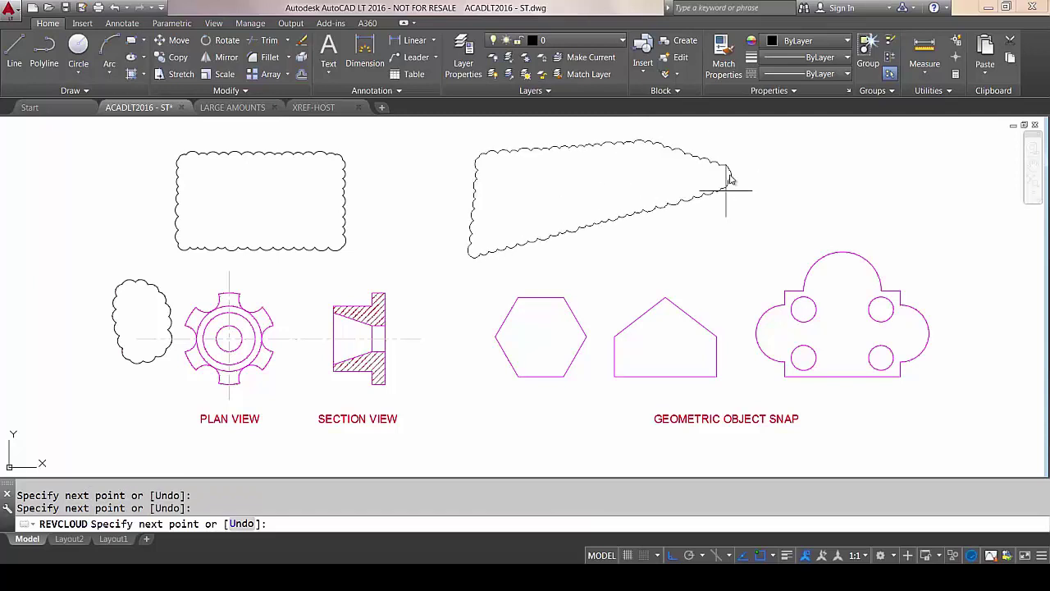
pyautogui.click(694, 219)
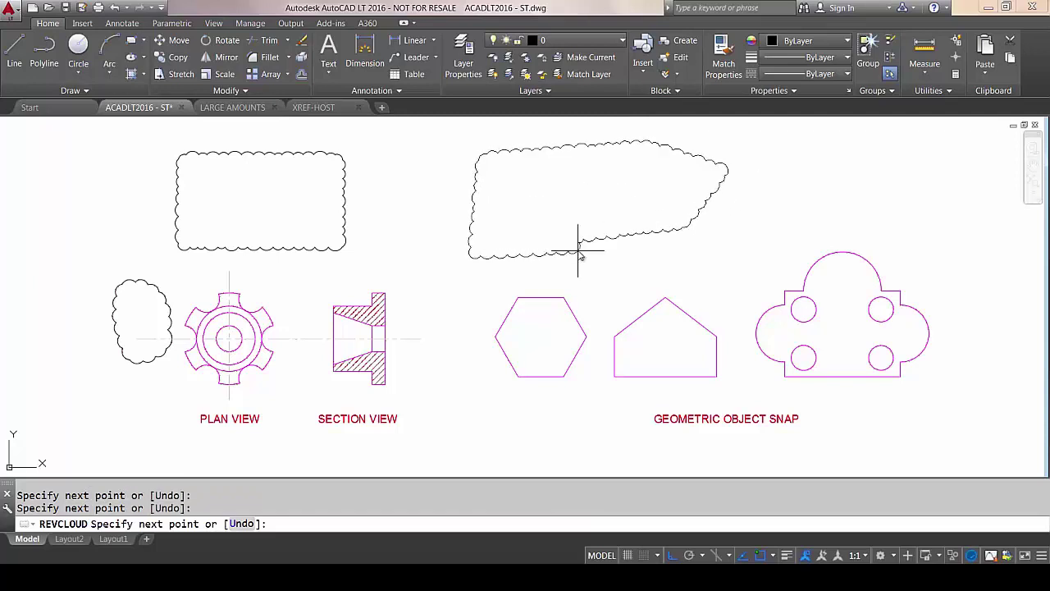
pyautogui.click(580, 245)
pyautogui.rightClick(542, 212)
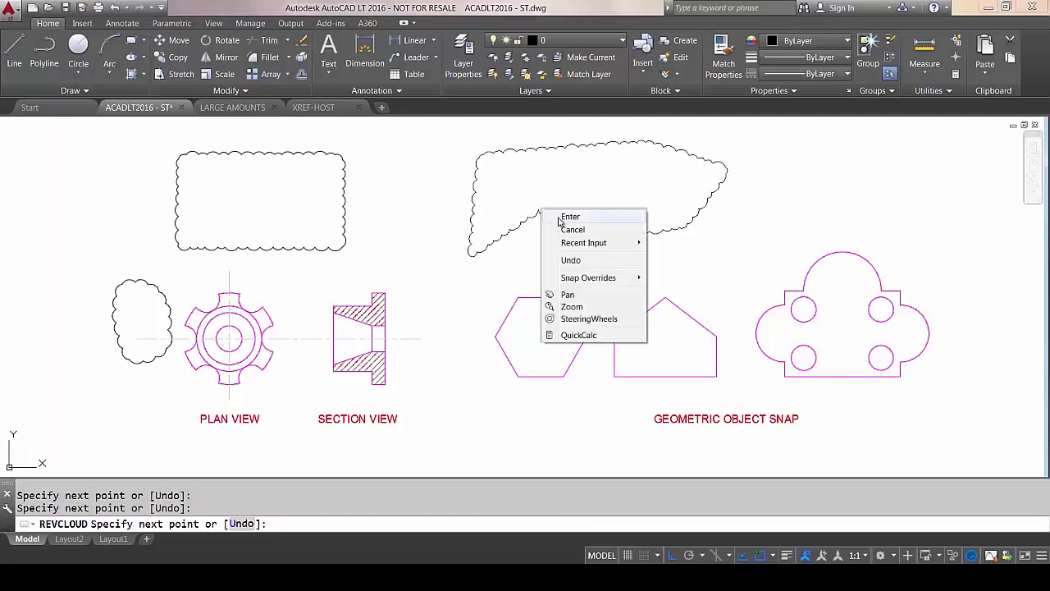
pyautogui.click(563, 216)
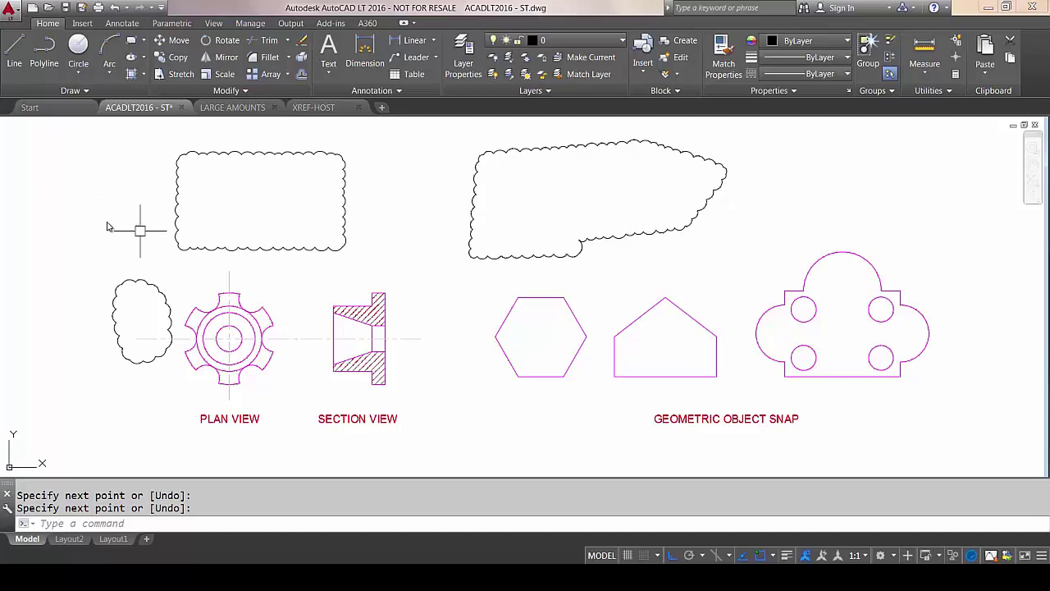
# - Modify the rectangular revision cloud by adding a shallower extension on its left, erasing the inner side and keeping the arc direction
pyautogui.rightClick(141, 226)
pyautogui.click(153, 234)
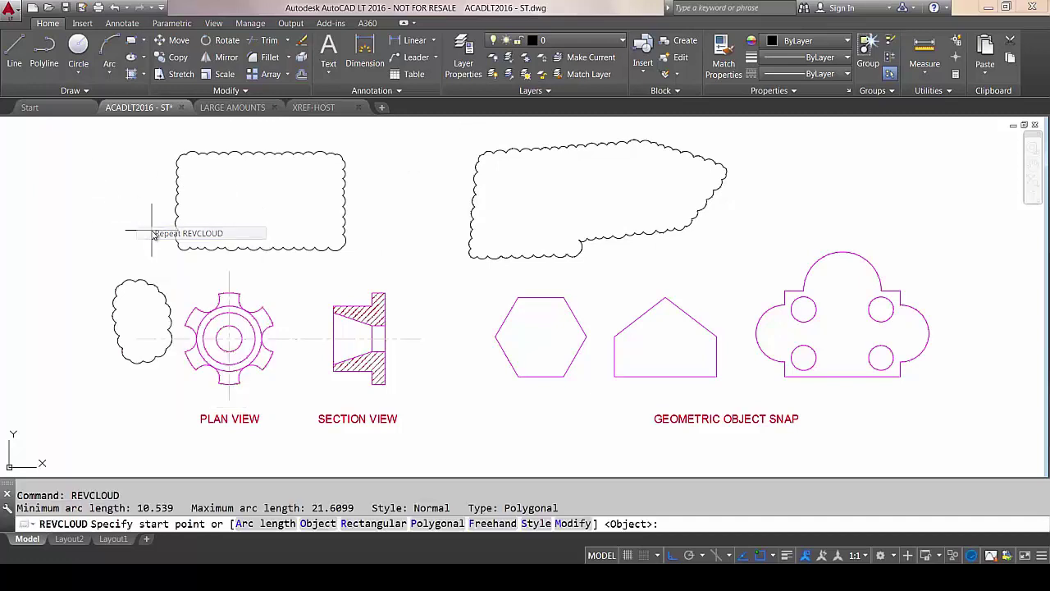
pyautogui.rightClick(124, 202)
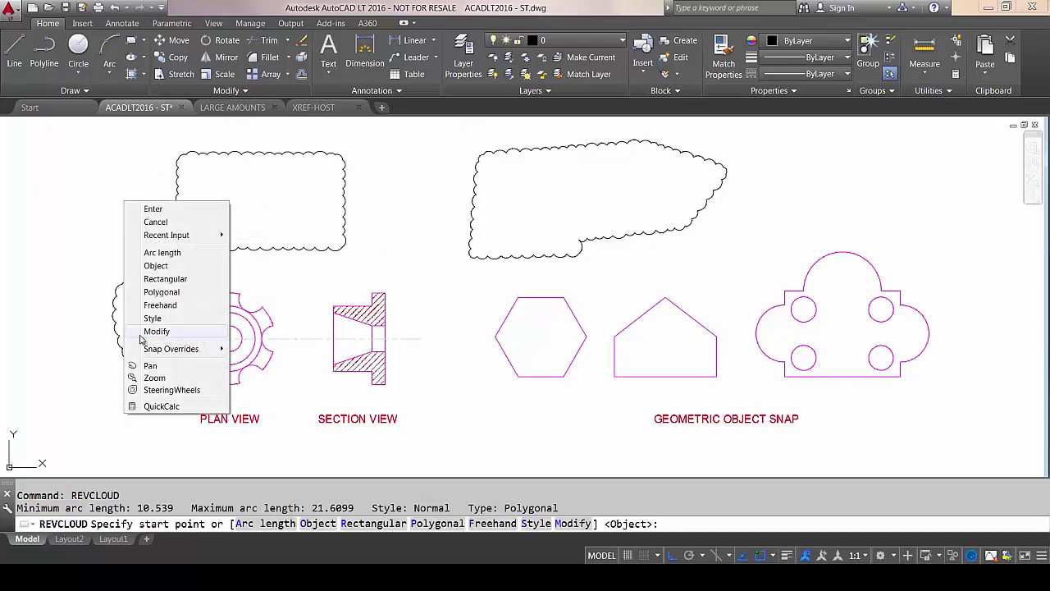
pyautogui.click(150, 331)
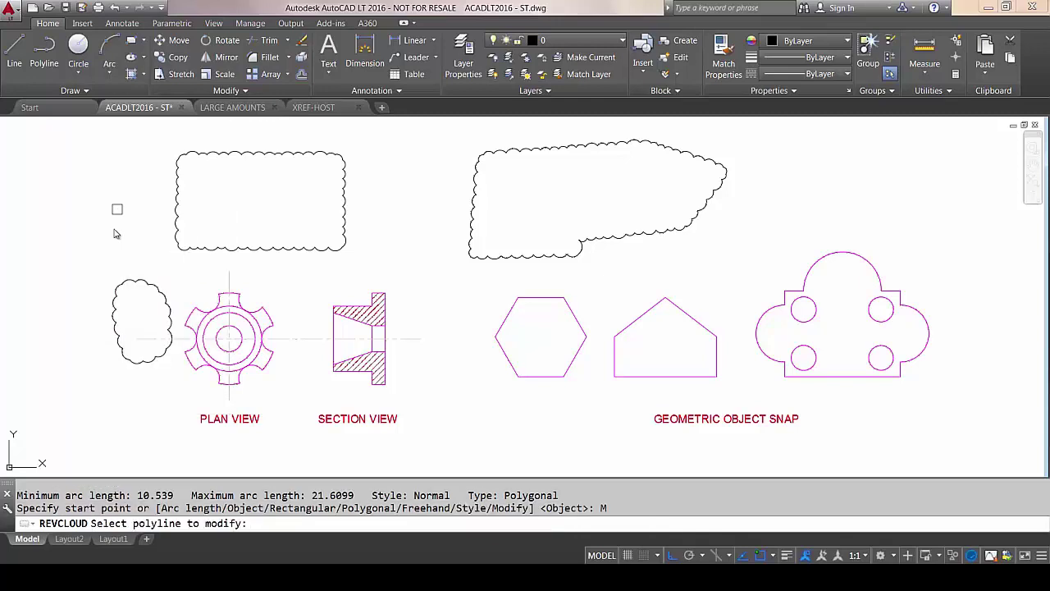
pyautogui.click(184, 158)
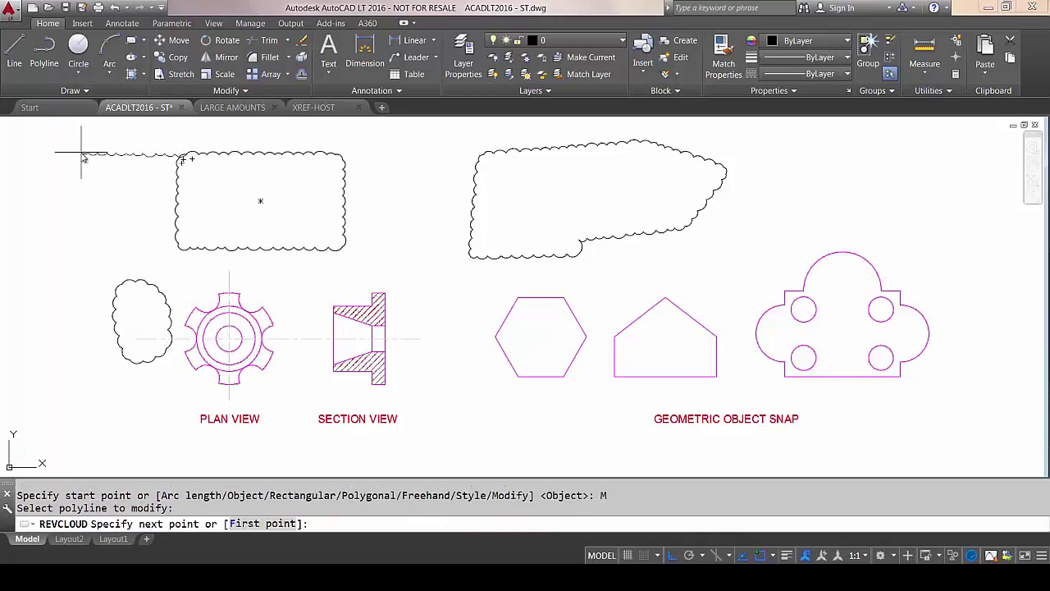
pyautogui.click(82, 154)
pyautogui.click(81, 205)
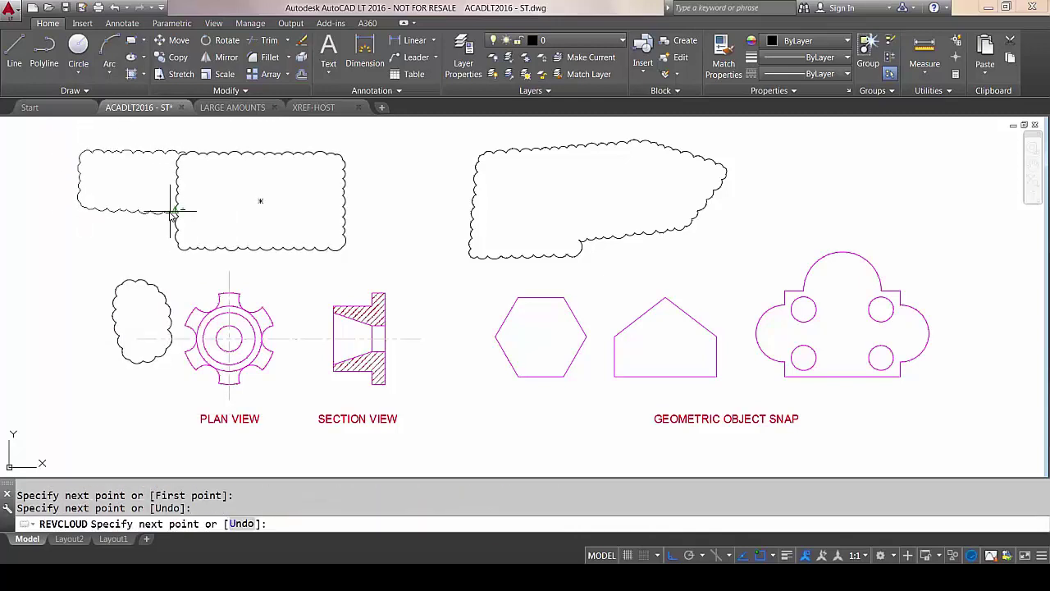
pyautogui.click(175, 207)
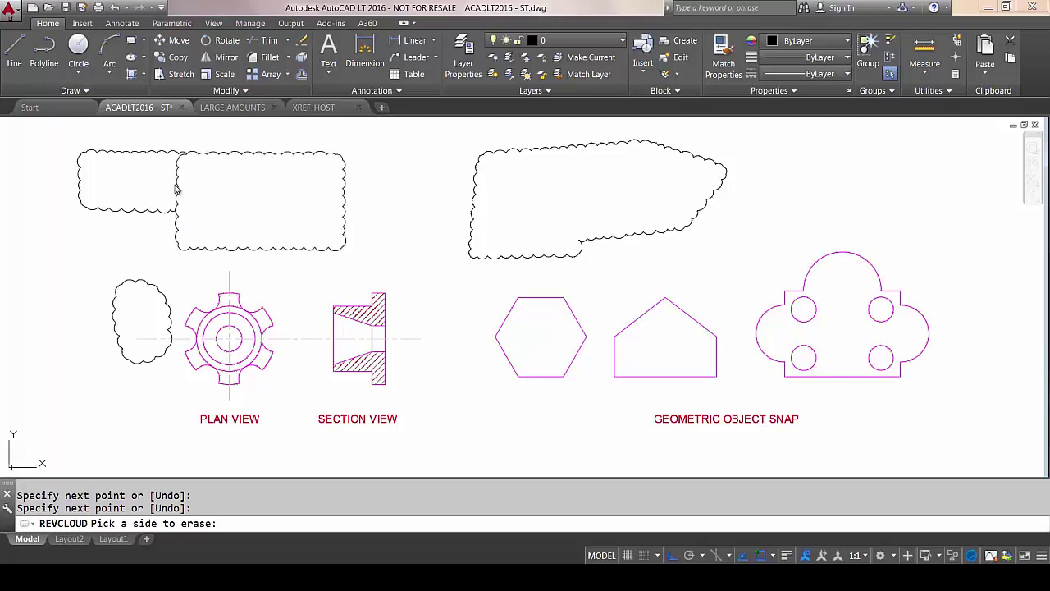
pyautogui.click(175, 182)
pyautogui.rightClick(140, 212)
pyautogui.click(156, 224)
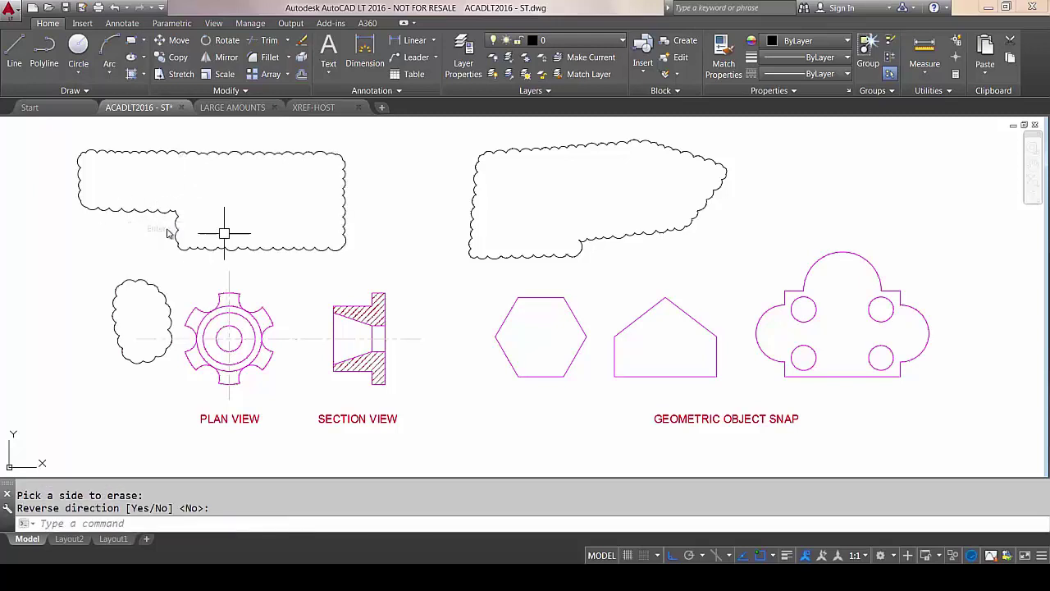
# - Erase the polygonal, modified rectangular and freehand revision clouds
pyautogui.click(476, 178)
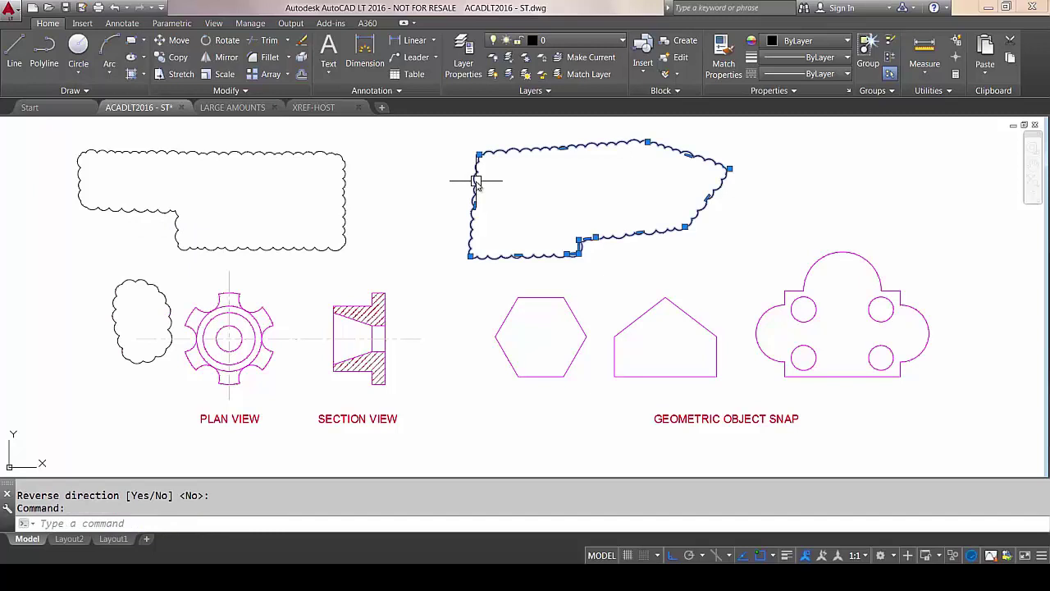
pyautogui.press('Delete')
pyautogui.click(343, 178)
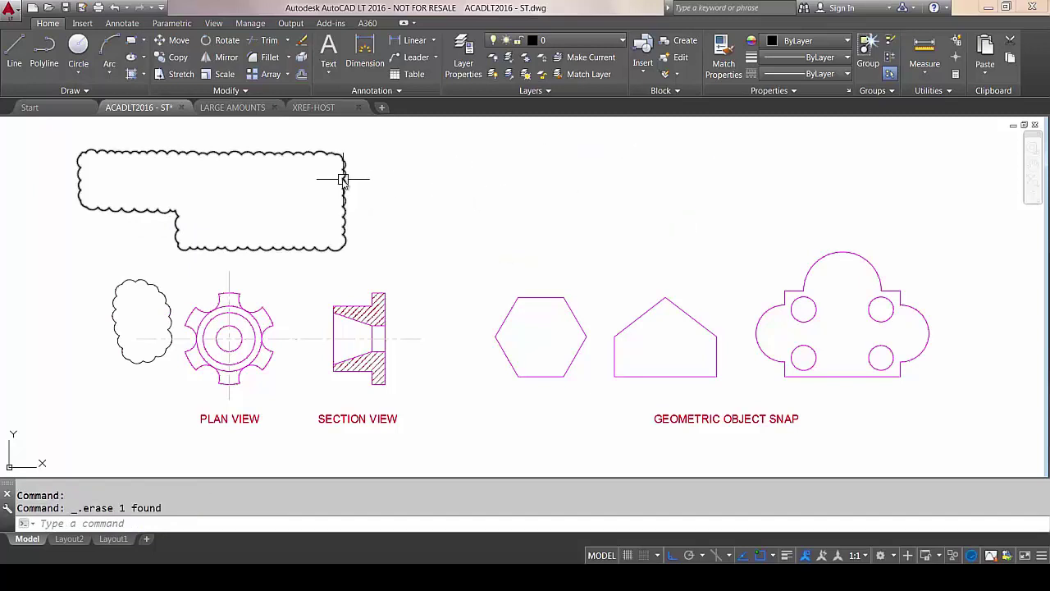
pyautogui.press('Delete')
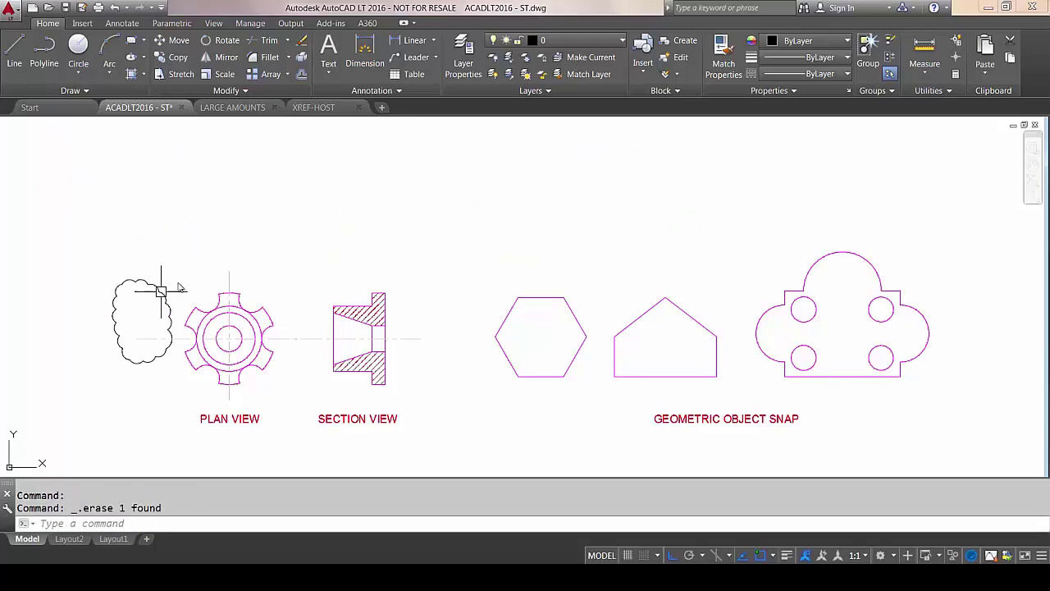
pyautogui.click(132, 280)
pyautogui.rightClick(133, 280)
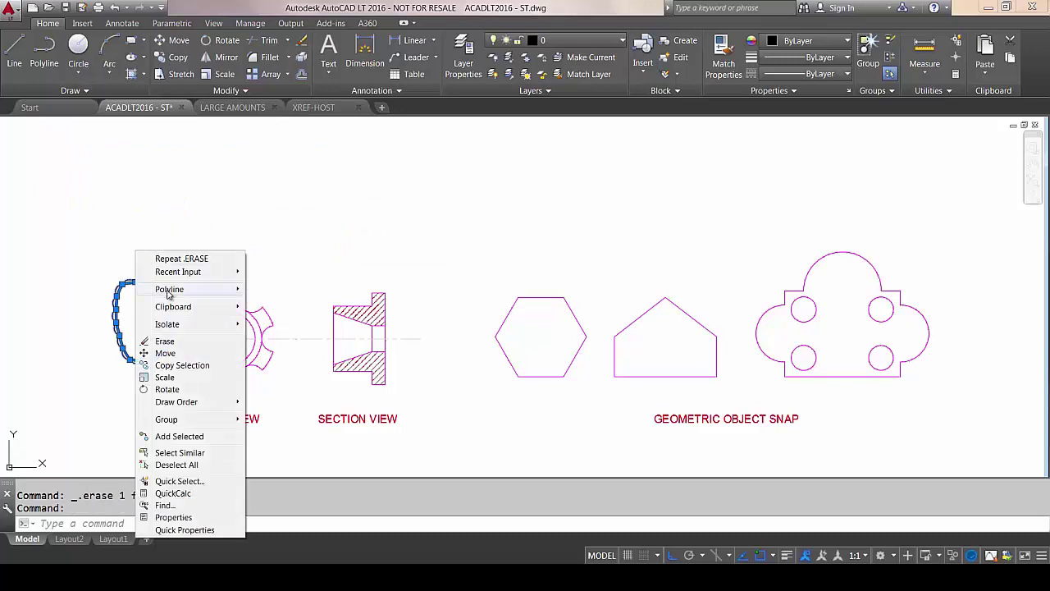
pyautogui.click(179, 343)
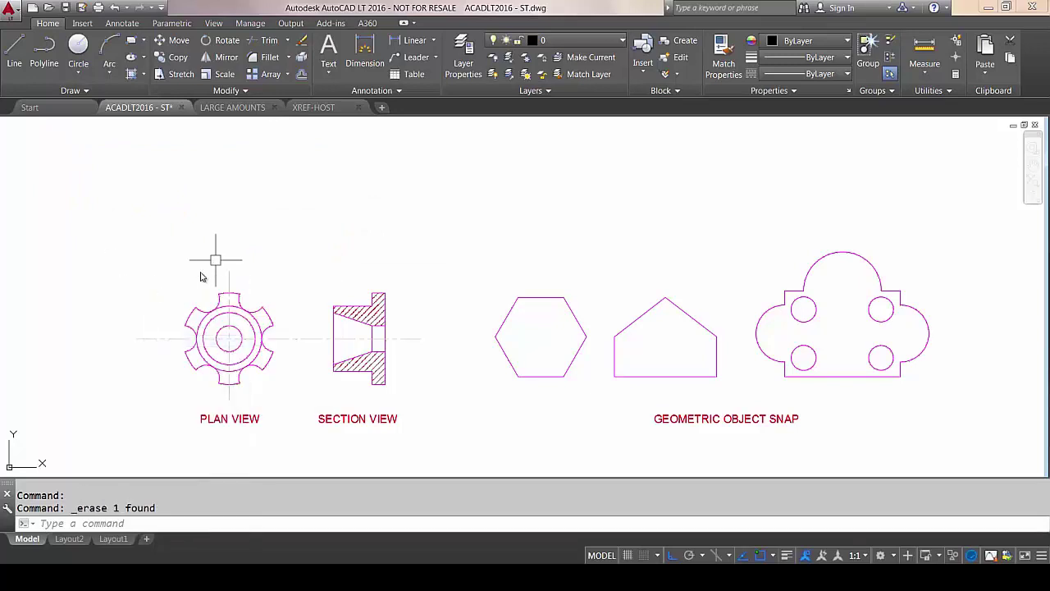
# - Turn object snap off and draw a circle around the upper flange end of the section view
pyautogui.scroll(5, 230, 335)
pyautogui.moveTo(240, 371); pyautogui.dragTo(250, 378, button='middle')
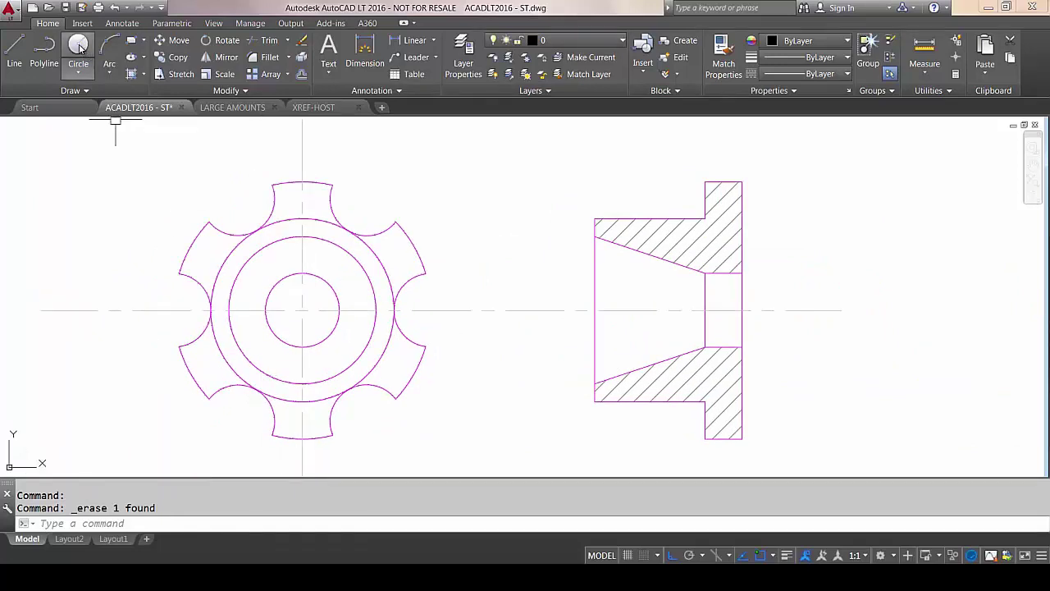
pyautogui.click(78, 47)
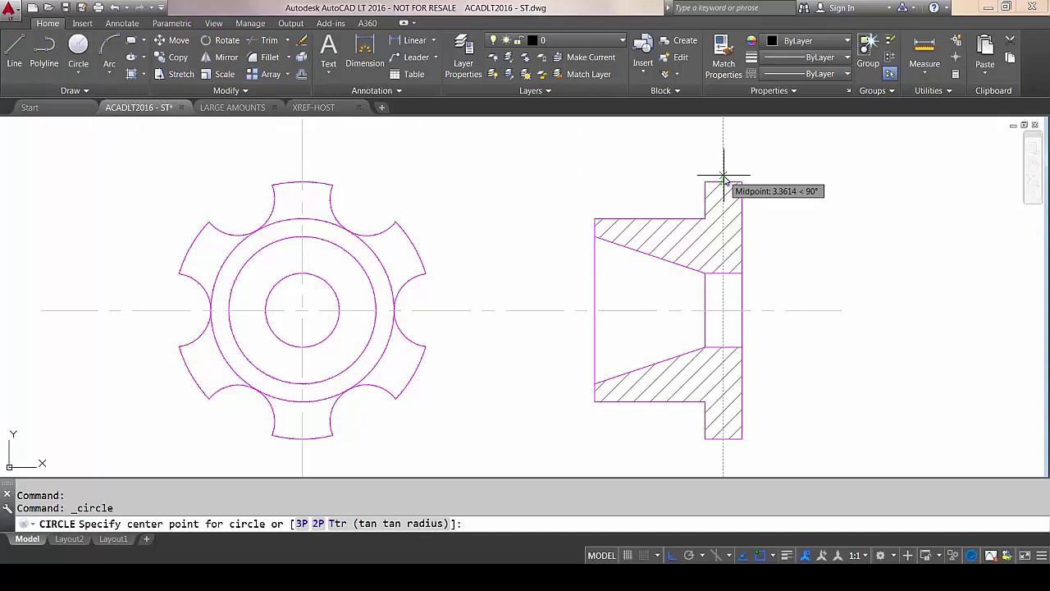
pyautogui.press('F3')
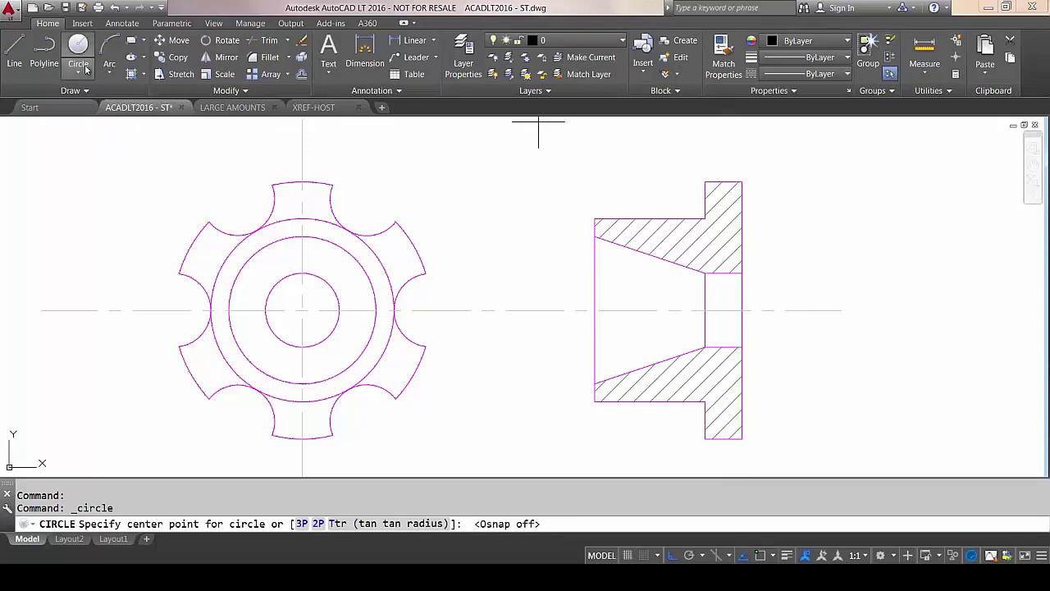
pyautogui.click(725, 182)
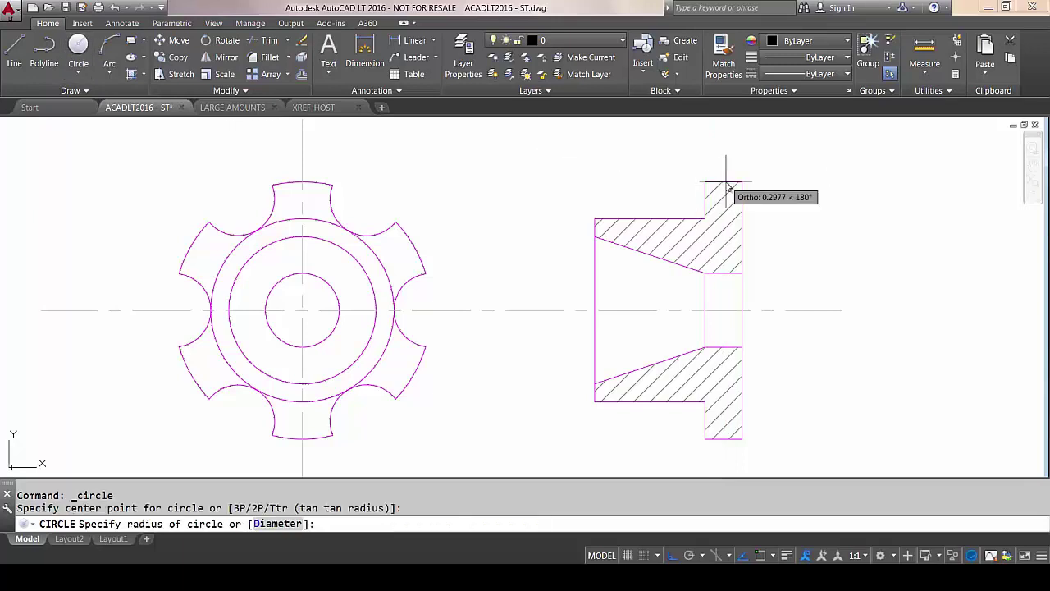
pyautogui.click(763, 164)
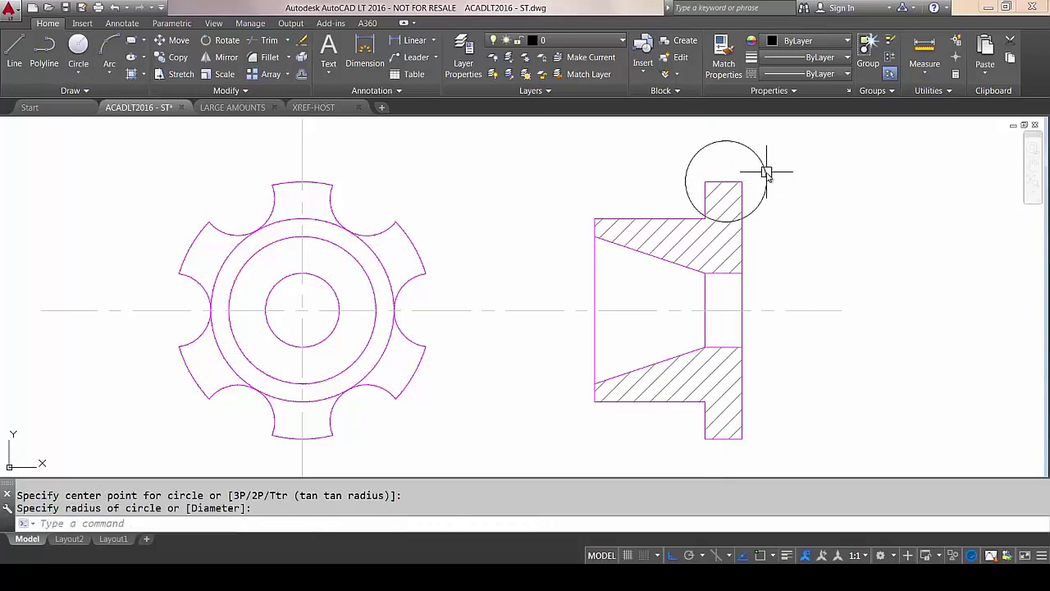
# - Draw a rectangle around the lower flange end of the section view
pyautogui.click(132, 40)
pyautogui.click(677, 460)
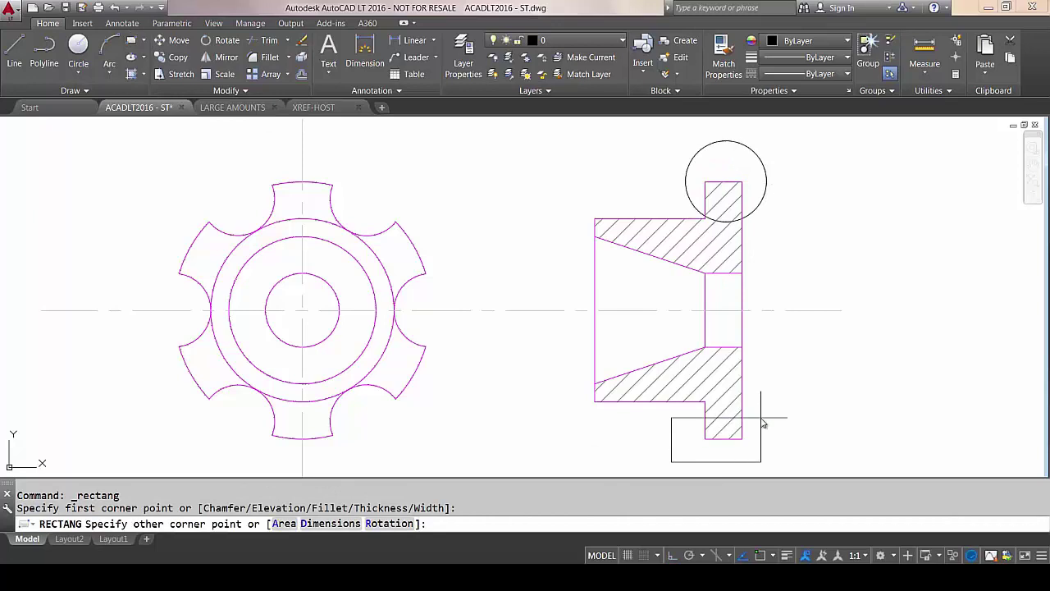
pyautogui.click(757, 412)
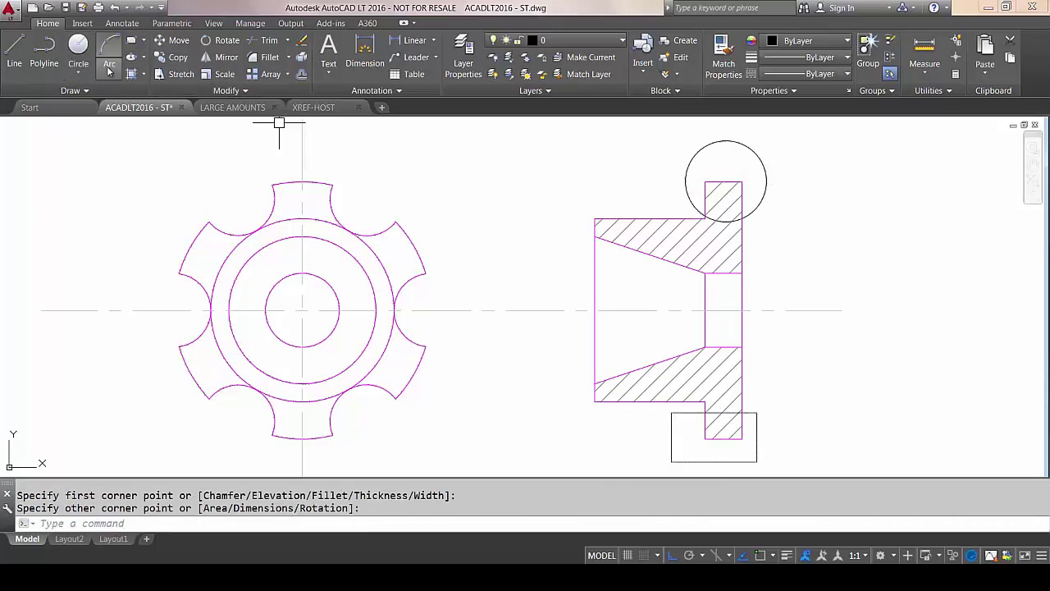
# - Draw a horizontal ellipse centred where the section view's left edge meets the horizontal centreline
pyautogui.click(131, 57)
pyautogui.click(594, 309)
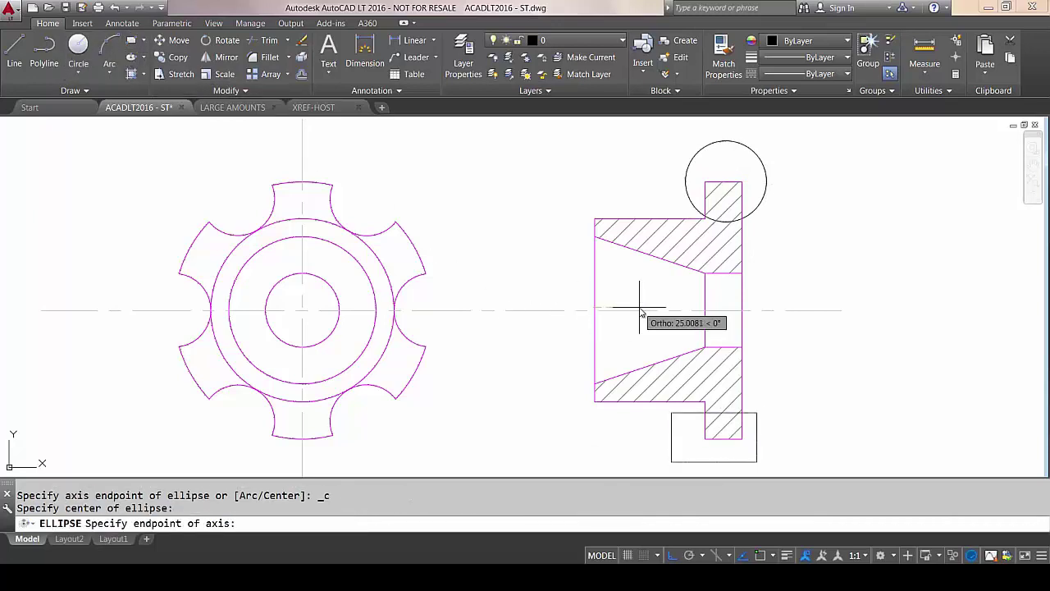
pyautogui.click(648, 309)
pyautogui.click(621, 306)
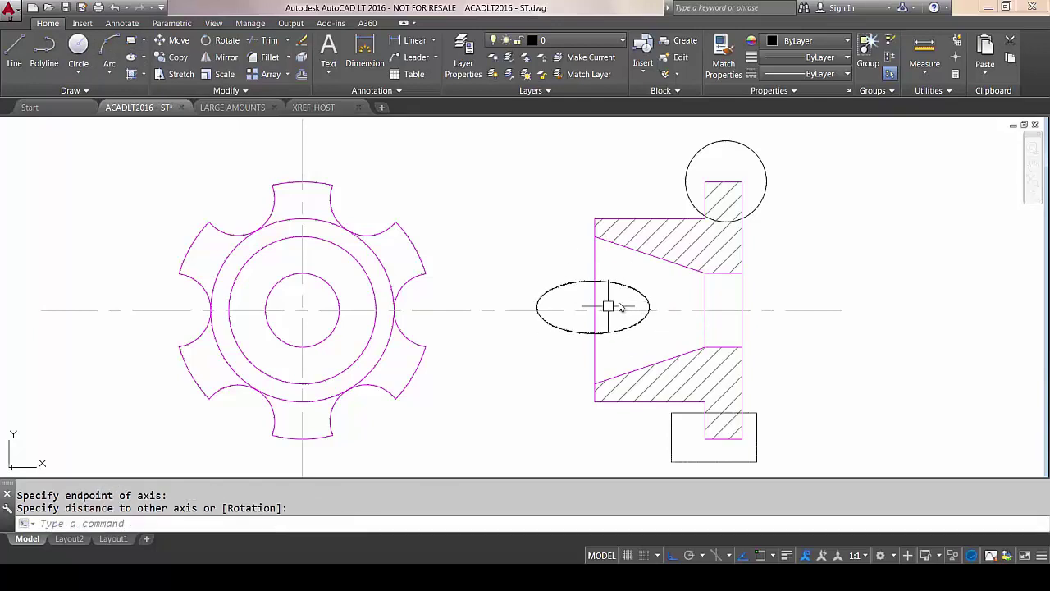
# - Convert the ellipse on the section view's left edge into a revision cloud without reversing the arc direction
pyautogui.click(98, 91)
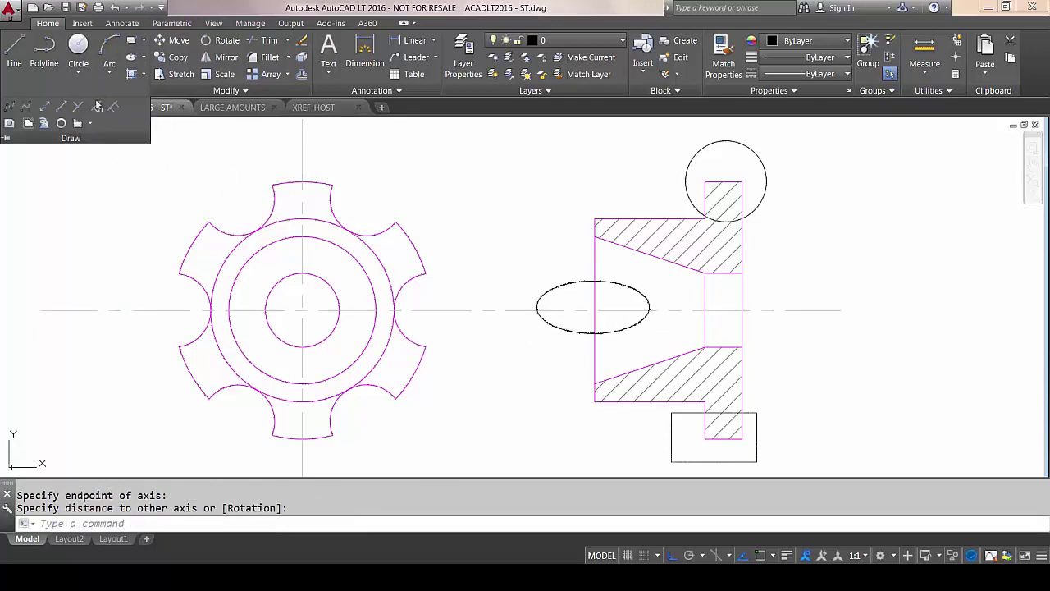
pyautogui.click(77, 124)
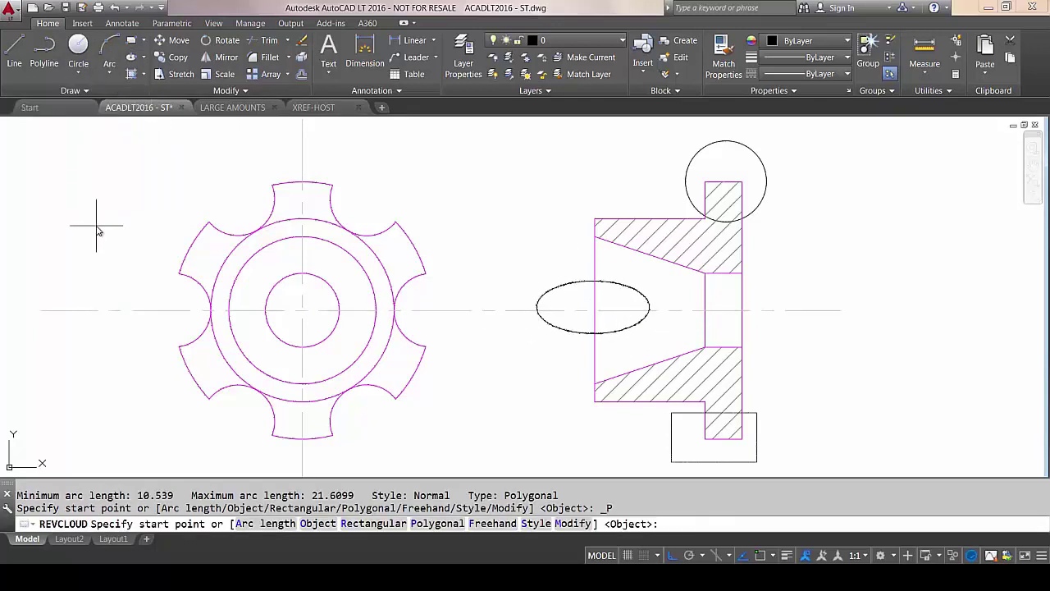
pyautogui.rightClick(141, 197)
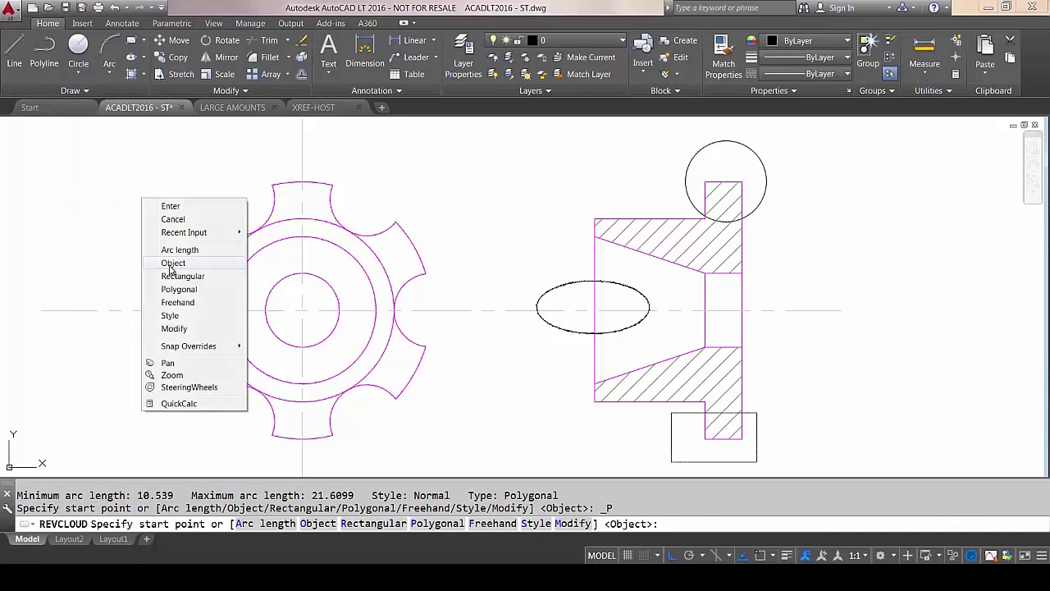
pyautogui.click(173, 268)
pyautogui.click(543, 298)
pyautogui.rightClick(508, 220)
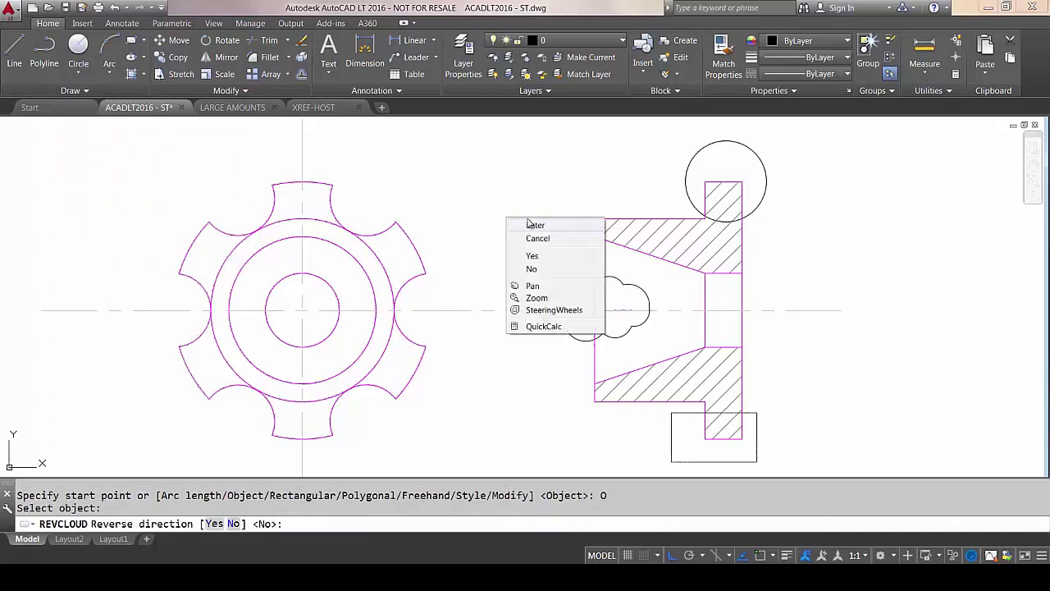
pyautogui.click(529, 224)
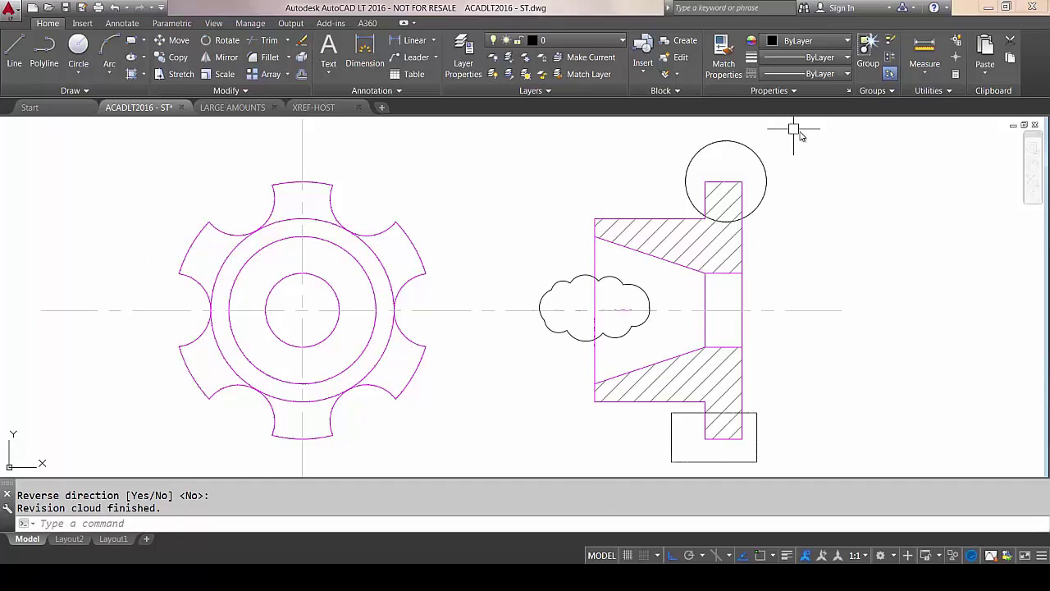
# - Convert the circle around the upper flange end into a revision cloud, keeping the default arc direction
pyautogui.rightClick(598, 147)
pyautogui.click(599, 150)
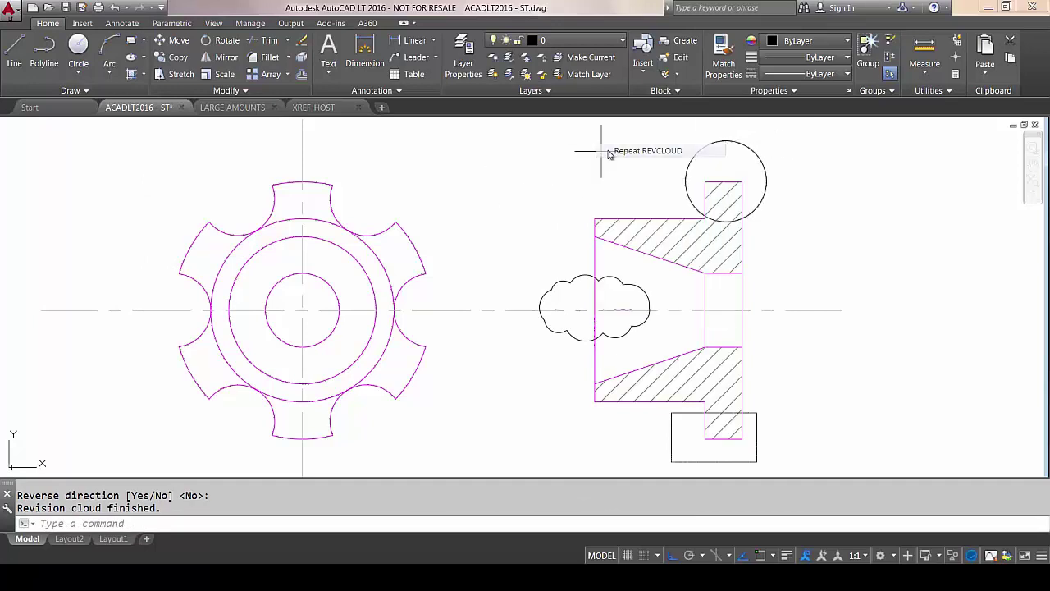
pyautogui.rightClick(579, 175)
pyautogui.click(604, 239)
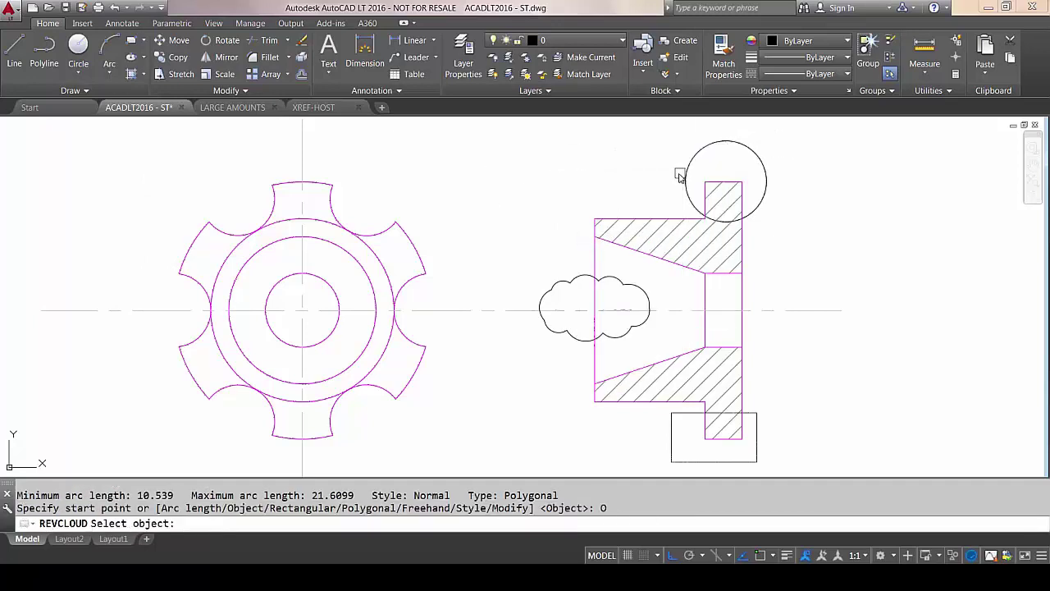
pyautogui.click(685, 171)
pyautogui.rightClick(638, 162)
pyautogui.click(659, 170)
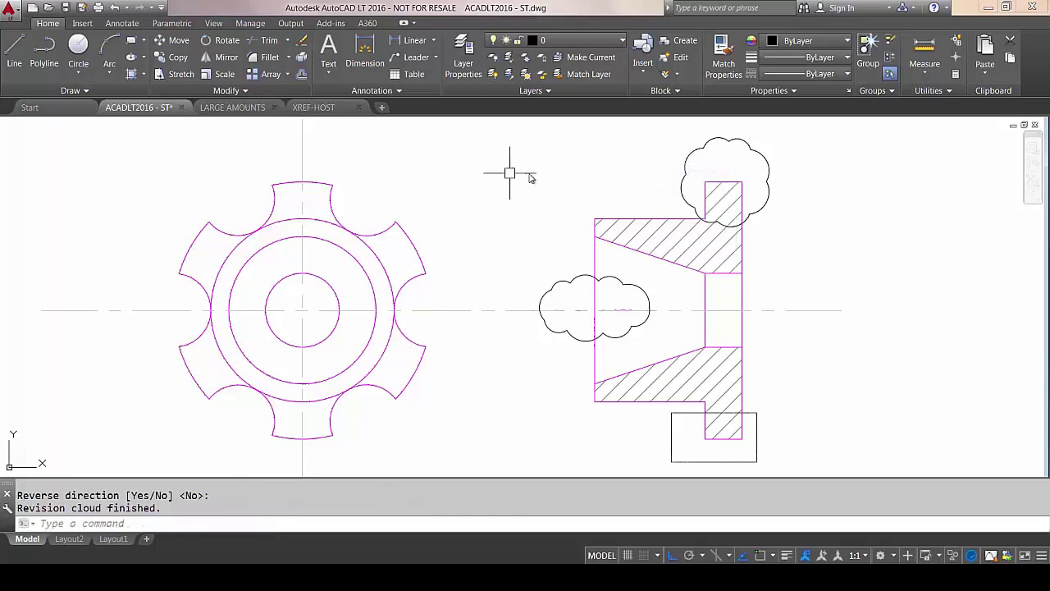
# - Convert the rectangle around the lower flange end into a revision cloud, keeping the default arc direction
pyautogui.rightClick(509, 171)
pyautogui.click(517, 179)
pyautogui.rightClick(525, 177)
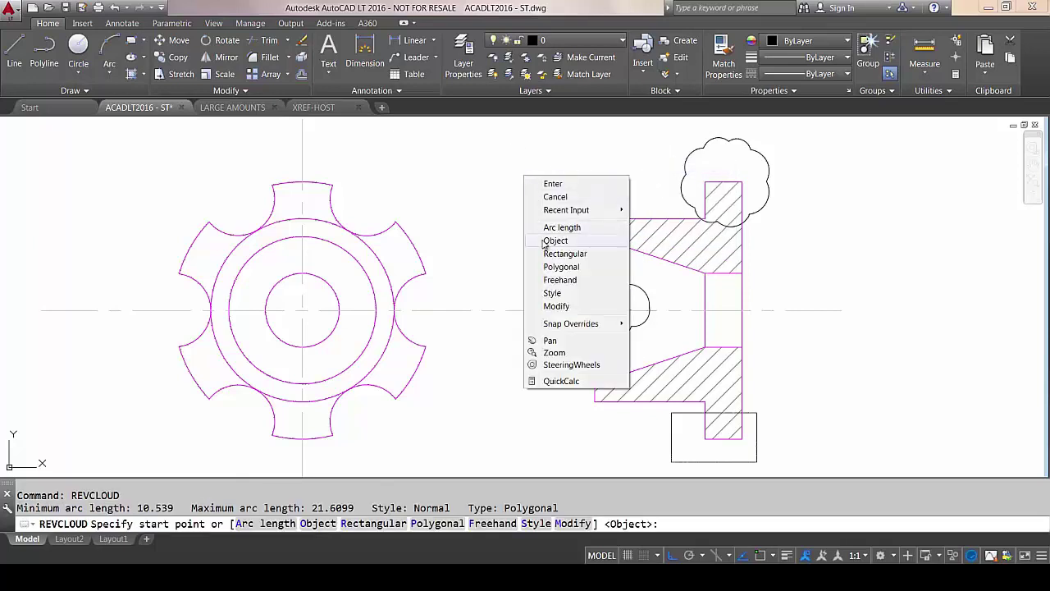
pyautogui.click(555, 241)
pyautogui.click(671, 436)
pyautogui.rightClick(584, 412)
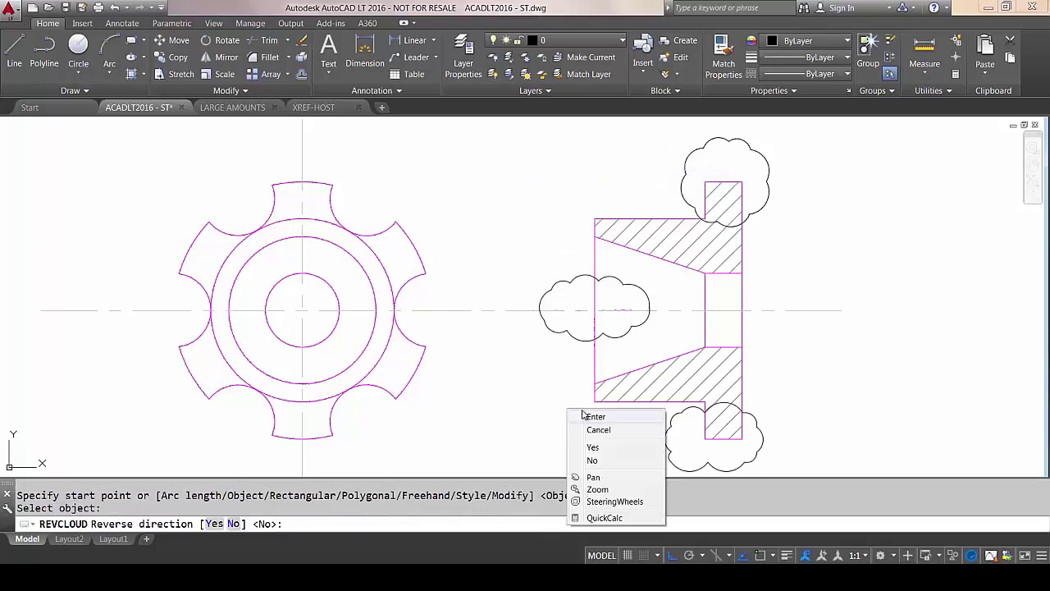
pyautogui.click(587, 415)
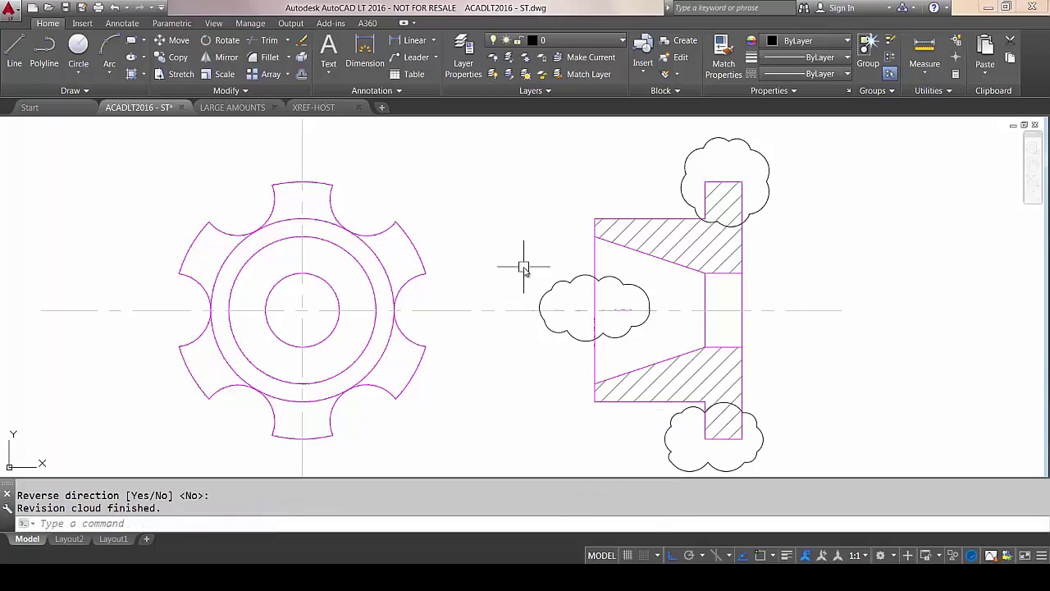
# - Enlarge the circular revision cloud at the upper flange end by stretching its right quadrant grip outward
pyautogui.moveTo(520, 265)
pyautogui.mouseDown(button='middle')
pyautogui.moveTo(424, 274)
pyautogui.moveTo(418, 293)
pyautogui.mouseUp(button='middle')
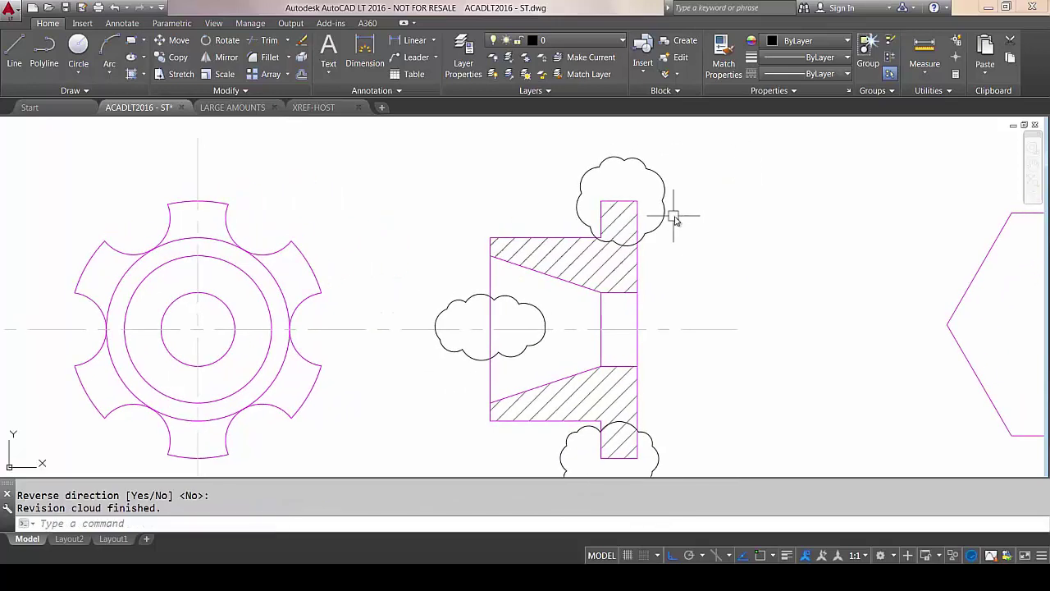
pyautogui.click(666, 218)
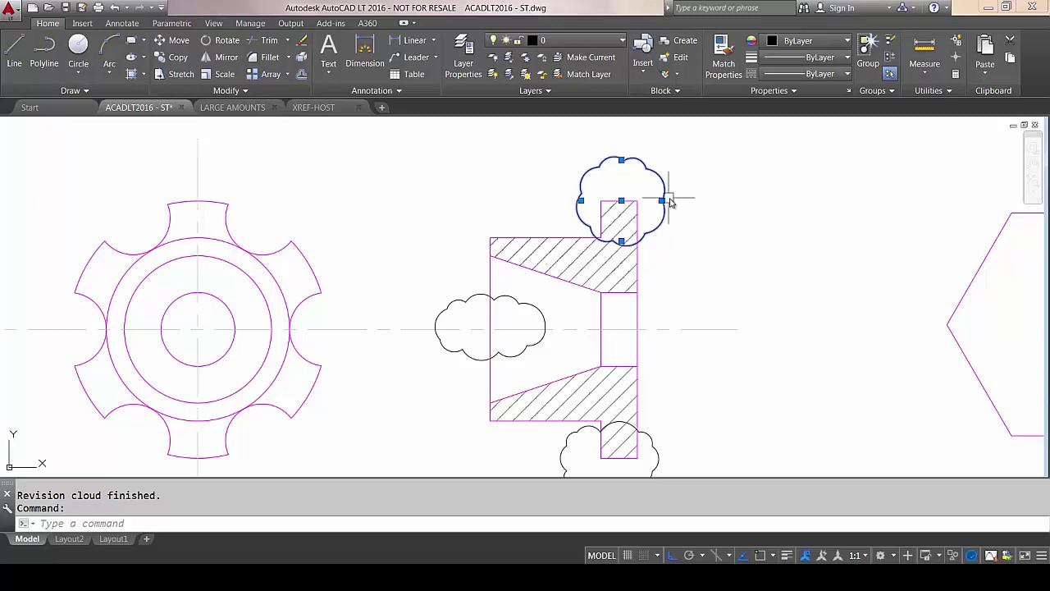
pyautogui.click(663, 200)
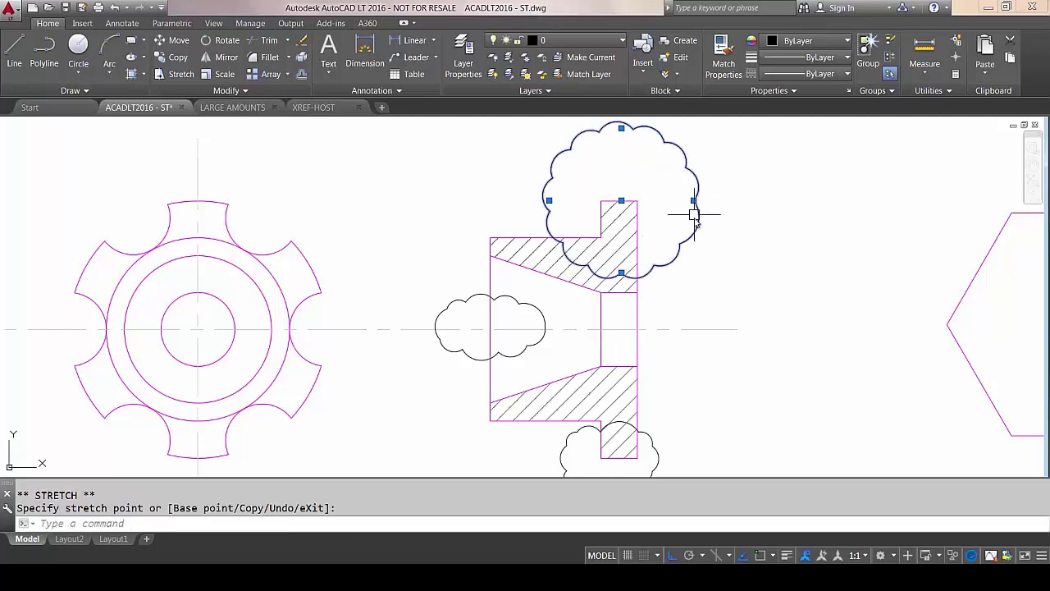
# - Shrink the circular revision cloud at the upper flange end by stretching its right quadrant grip inward
pyautogui.click(660, 200)
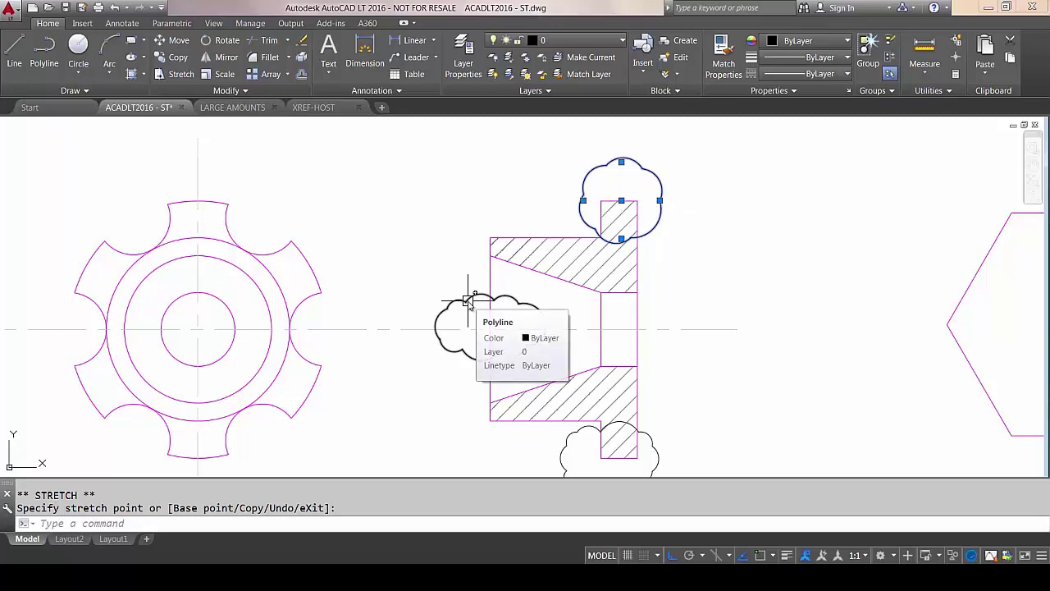
pyautogui.press('Escape')
# - Widen and heighten the elliptical revision cloud on the section view's left edge by stretching its left and upper quadrant grips outward
pyautogui.click(462, 312)
pyautogui.click(431, 326)
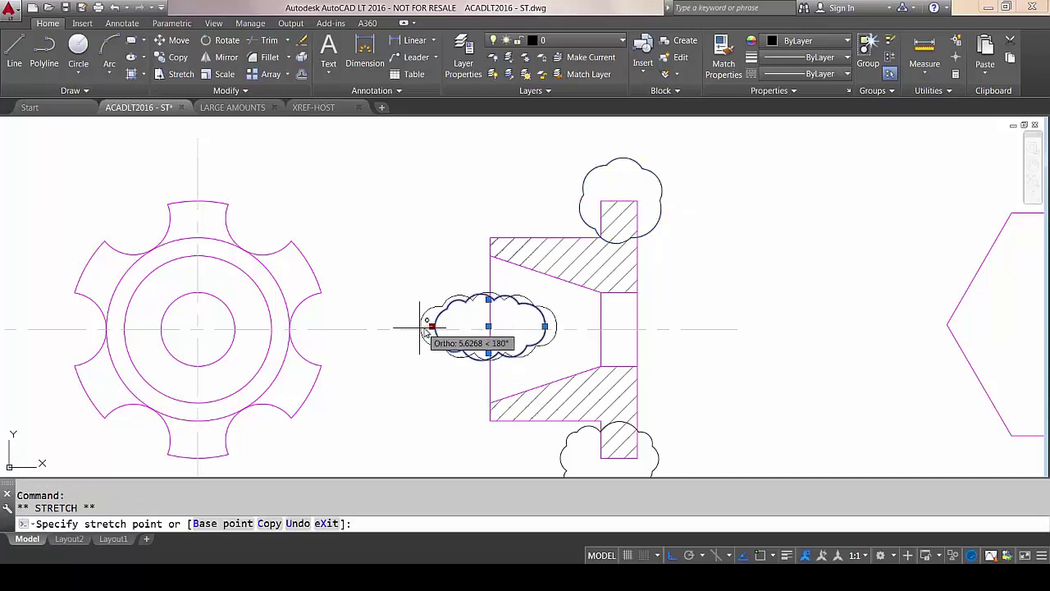
pyautogui.click(403, 326)
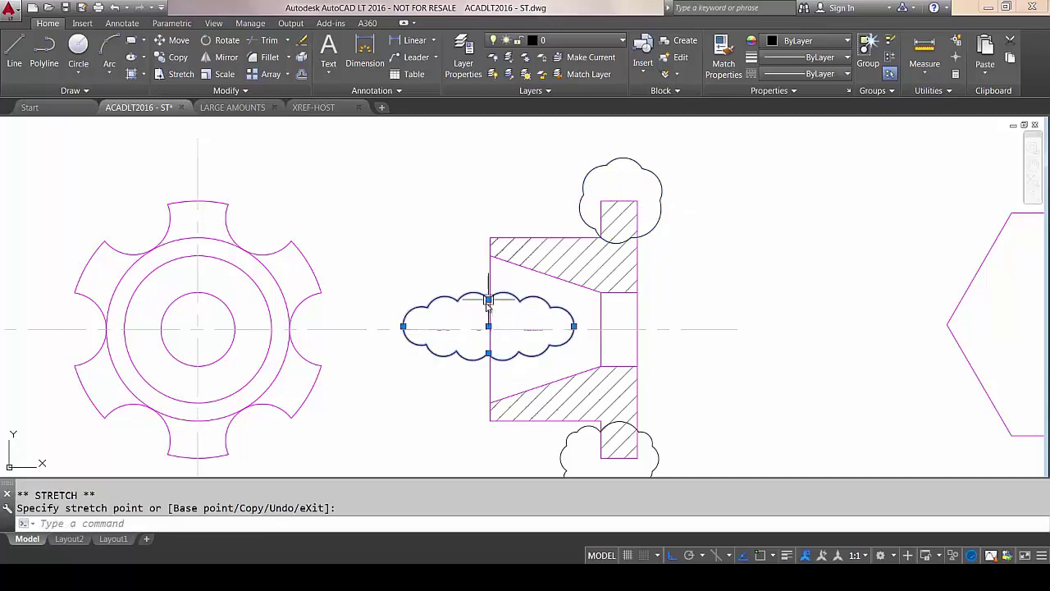
pyautogui.click(487, 301)
pyautogui.click(488, 300)
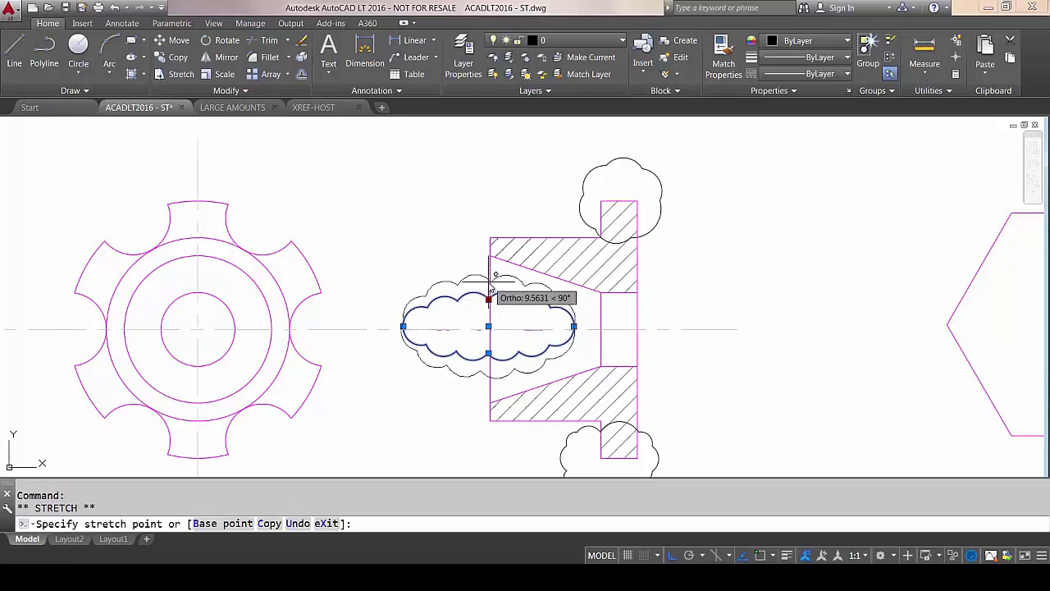
pyautogui.press('Escape')
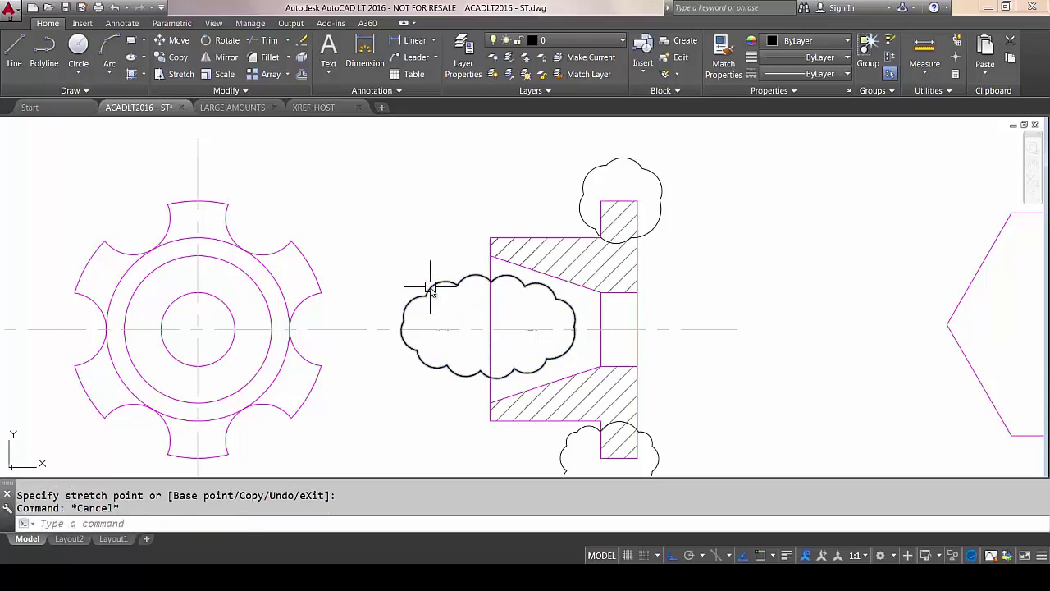
# - Erase the three revision clouds around the section view
pyautogui.press('Delete')
pyautogui.click(577, 198)
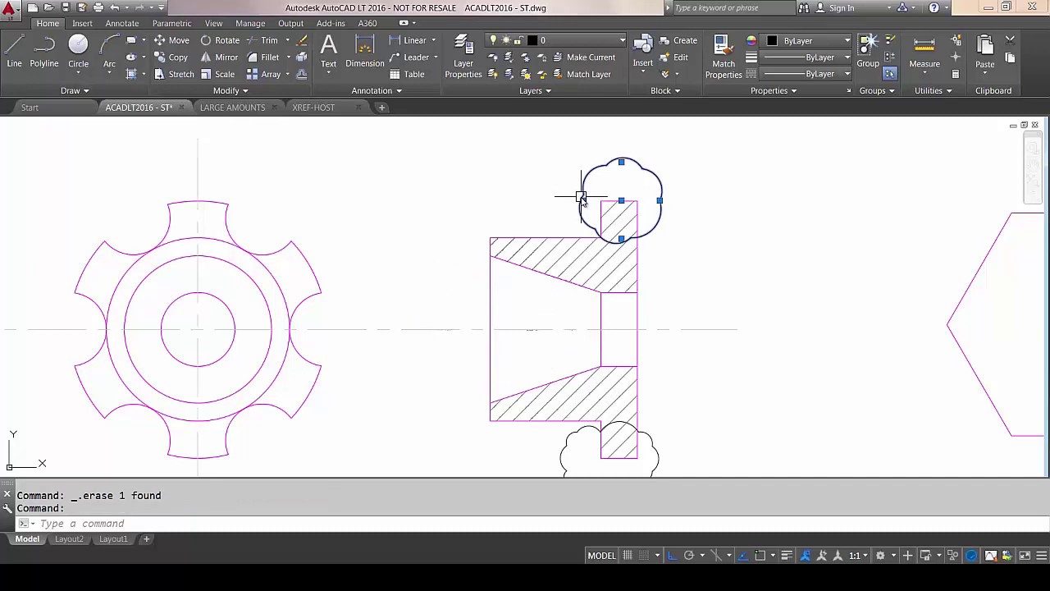
pyautogui.press('Delete')
pyautogui.click(567, 428)
pyautogui.press('Delete')
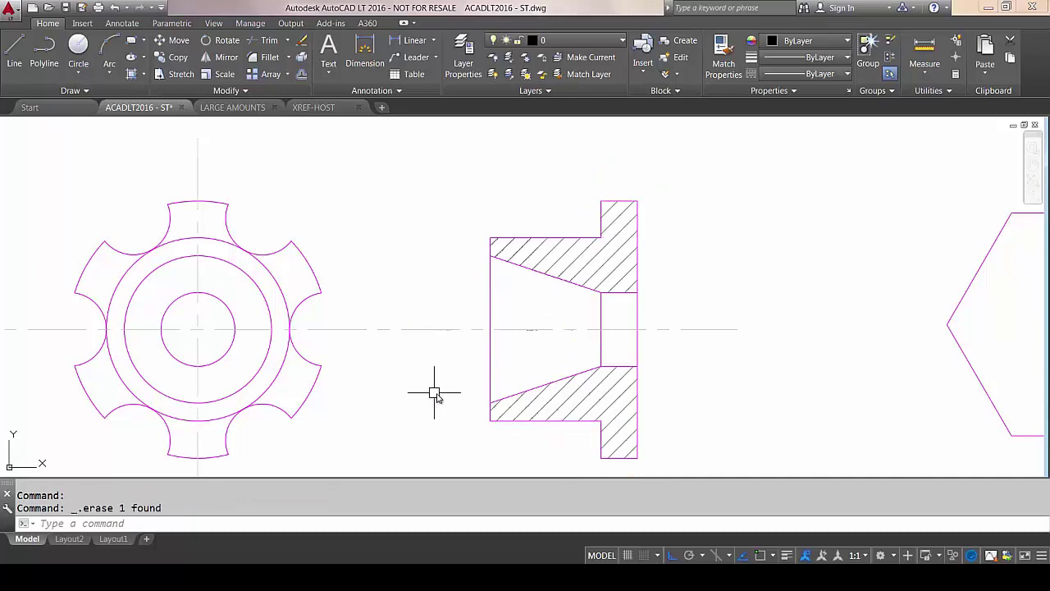
# - Set the Text frame property of the PLAN VIEW label to Yes
pyautogui.scroll(-2, 412, 389)
pyautogui.moveTo(450, 346); pyautogui.dragTo(437, 326, button='middle')
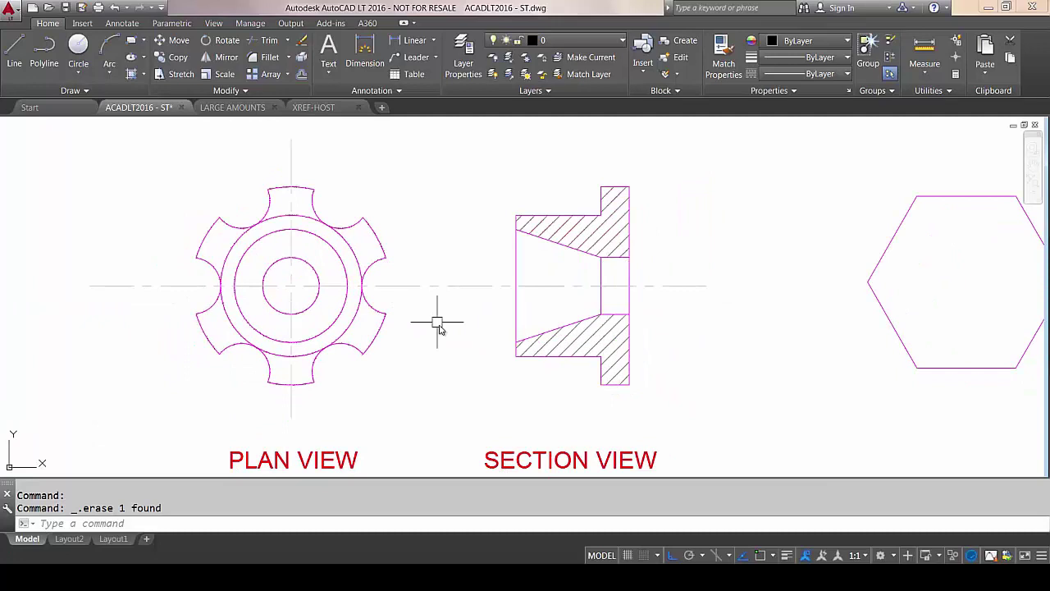
pyautogui.moveTo(481, 403)
pyautogui.mouseDown(button='middle')
pyautogui.moveTo(483, 349)
pyautogui.moveTo(497, 343)
pyautogui.mouseUp(button='middle')
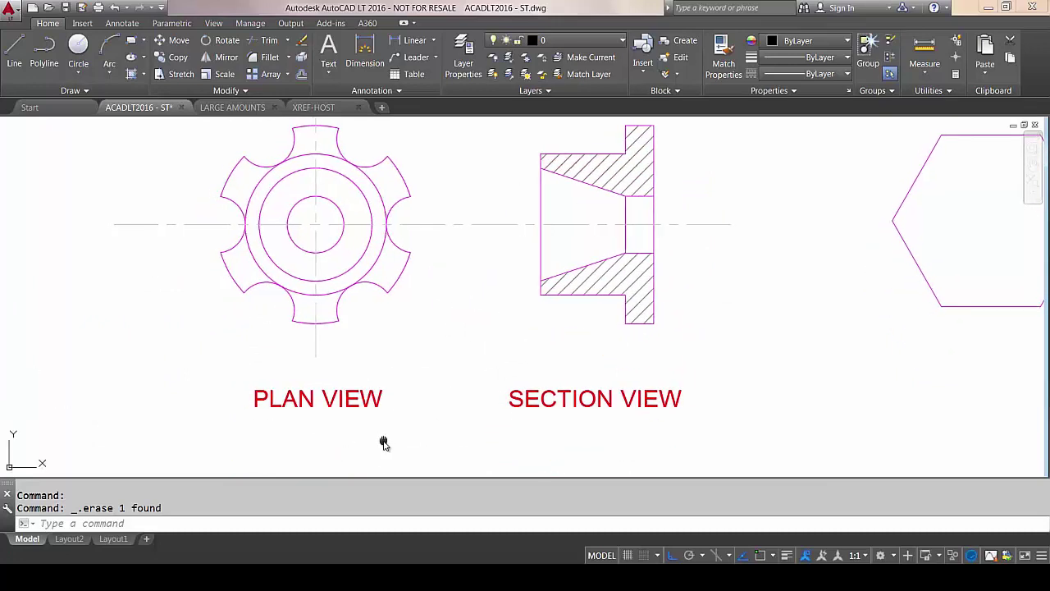
pyautogui.moveTo(382, 440)
pyautogui.mouseDown(button='middle')
pyautogui.moveTo(462, 469)
pyautogui.moveTo(452, 462)
pyautogui.mouseUp(button='middle')
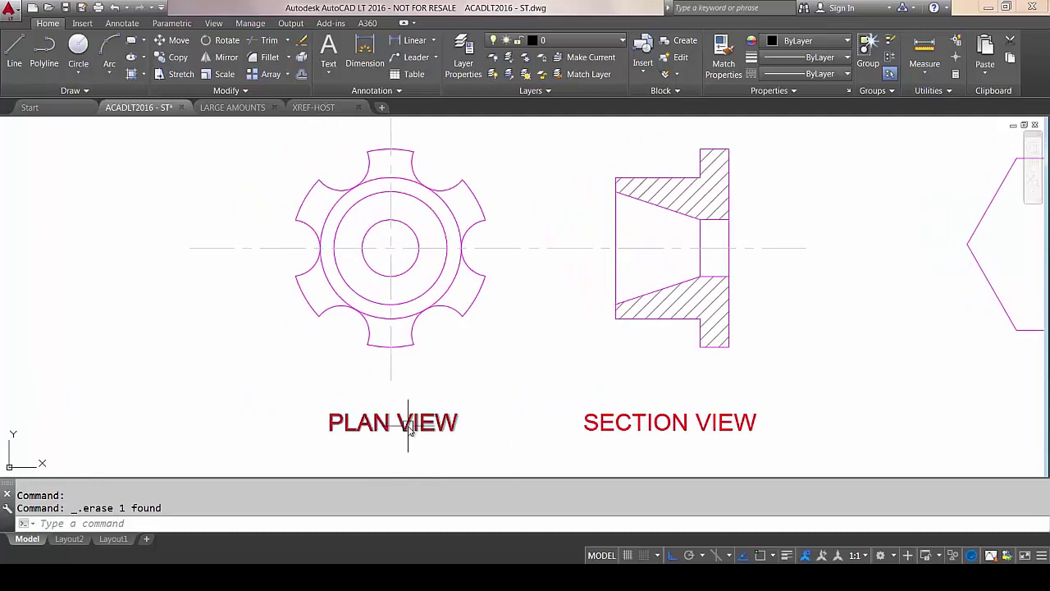
pyautogui.click(407, 425)
pyautogui.rightClick(328, 381)
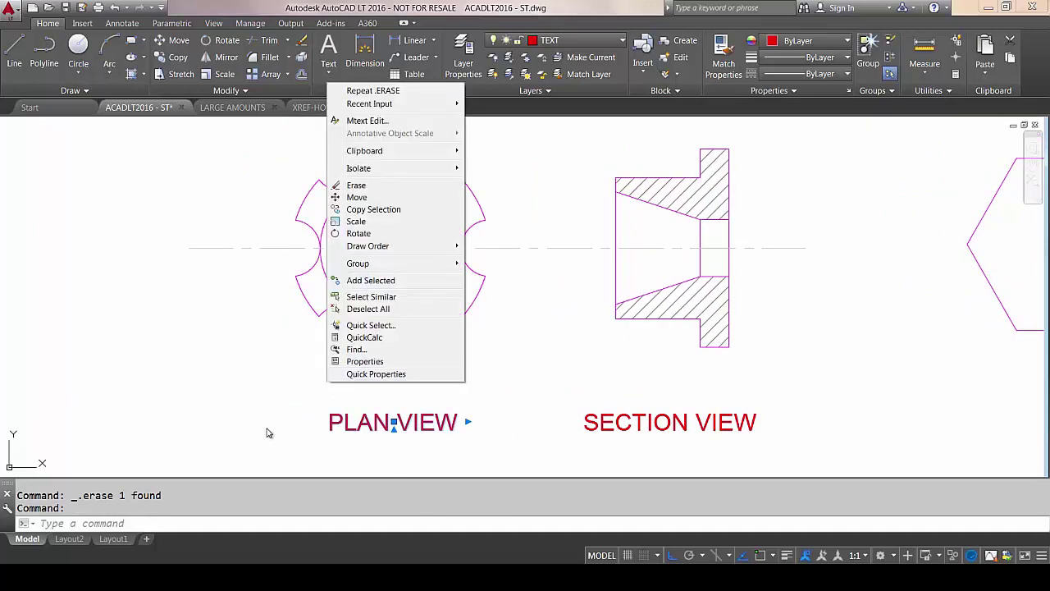
pyautogui.click(365, 361)
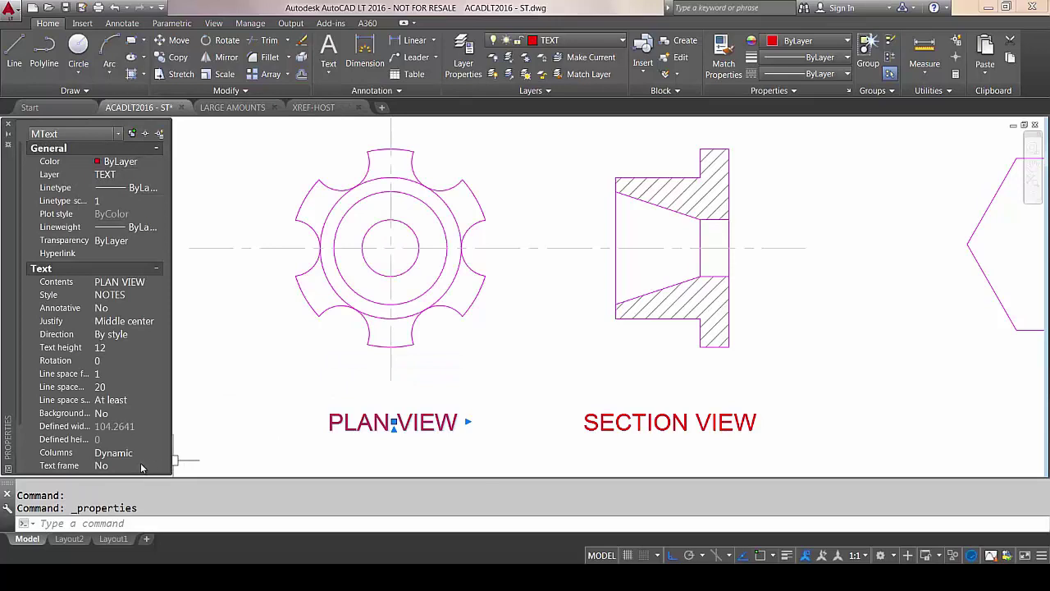
pyautogui.click(141, 466)
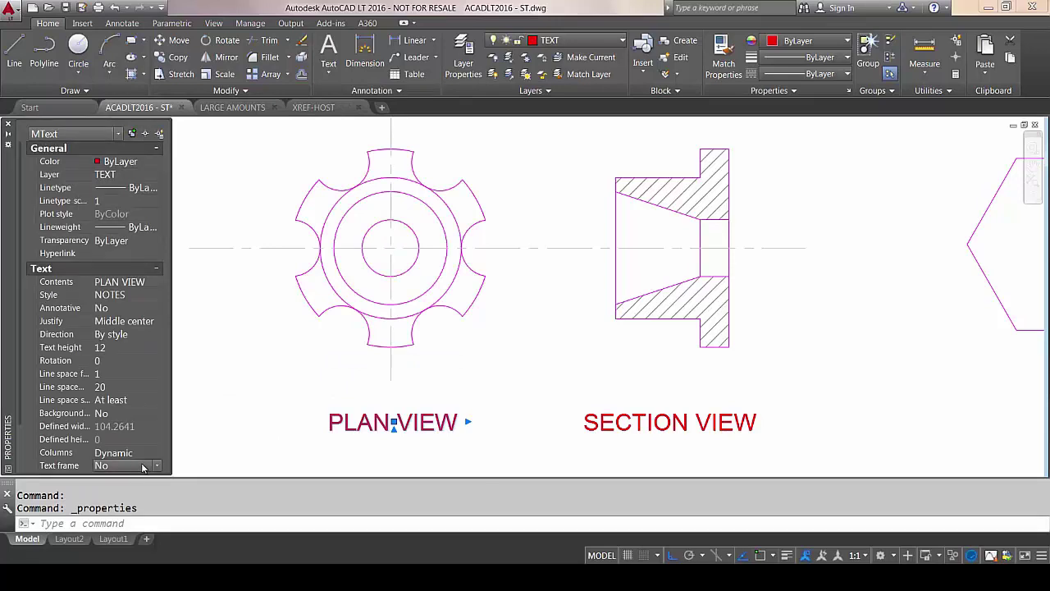
pyautogui.click(158, 467)
pyautogui.click(119, 479)
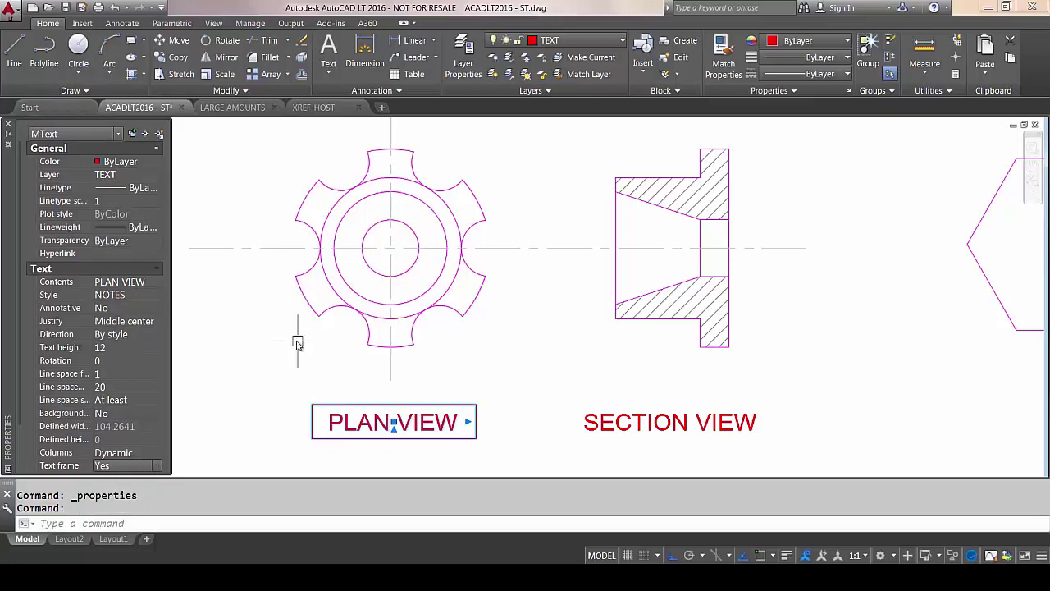
pyautogui.press('Escape')
# - Set the Text frame property to Yes for both the SECTION VIEW and GEOMETRIC OBJECT SNAP labels, and close the object properties
pyautogui.scroll(-2, 328, 342)
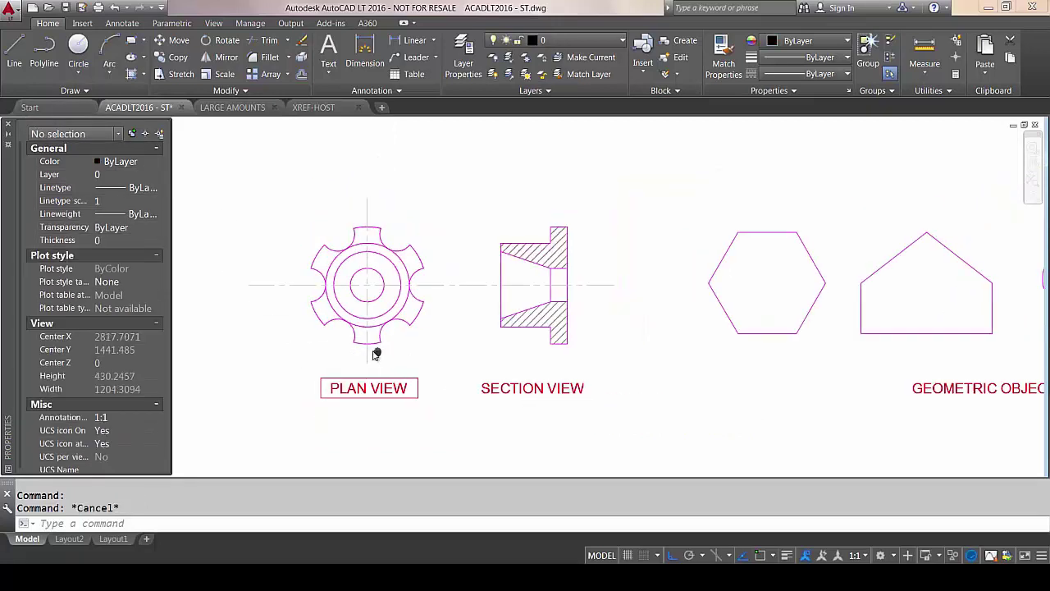
pyautogui.moveTo(378, 352); pyautogui.dragTo(329, 339, button='middle')
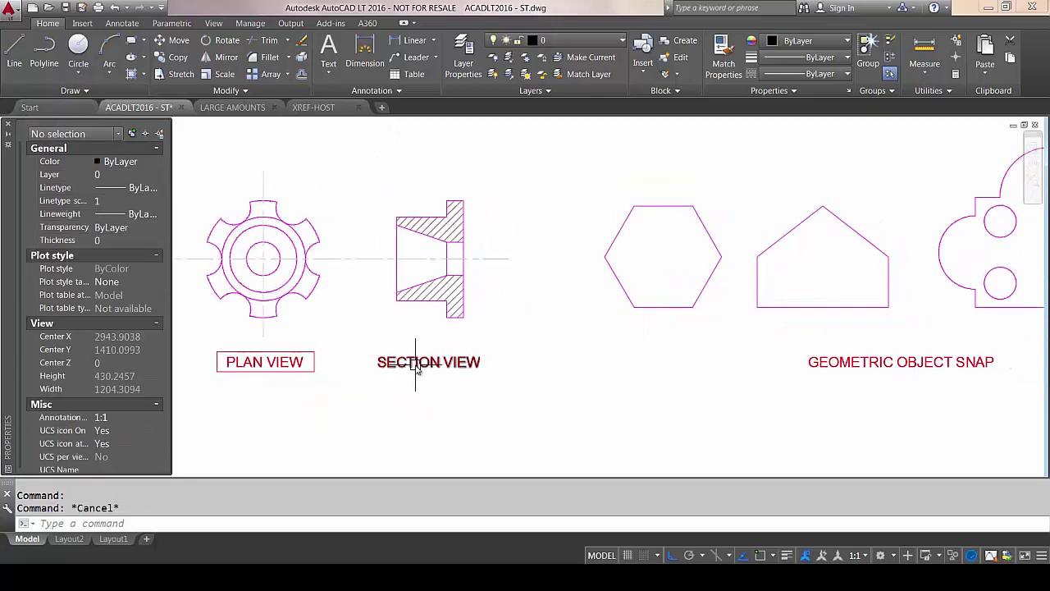
pyautogui.click(451, 362)
pyautogui.click(812, 361)
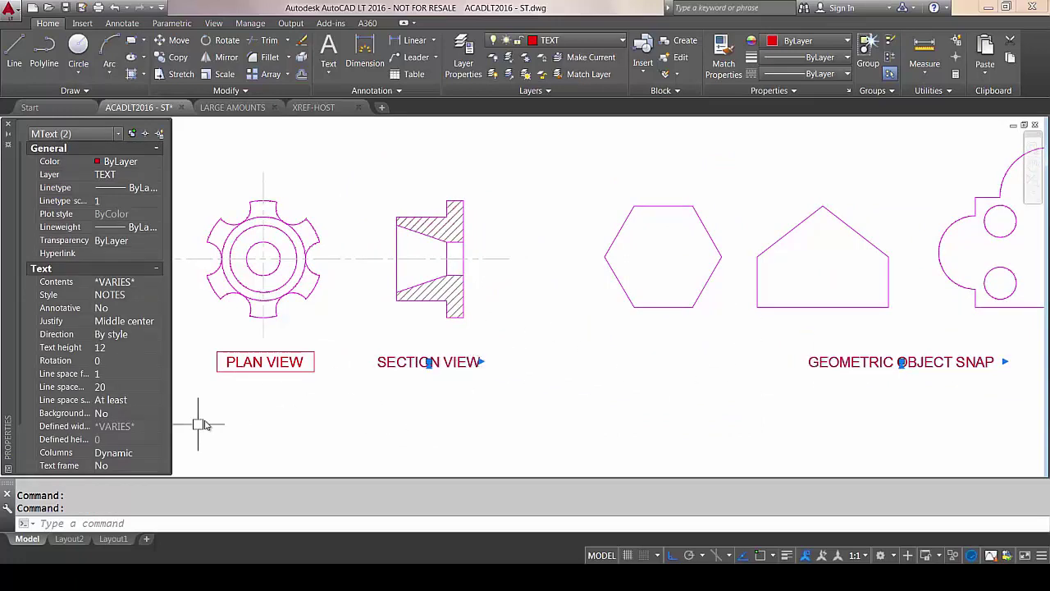
pyautogui.click(123, 465)
pyautogui.click(118, 476)
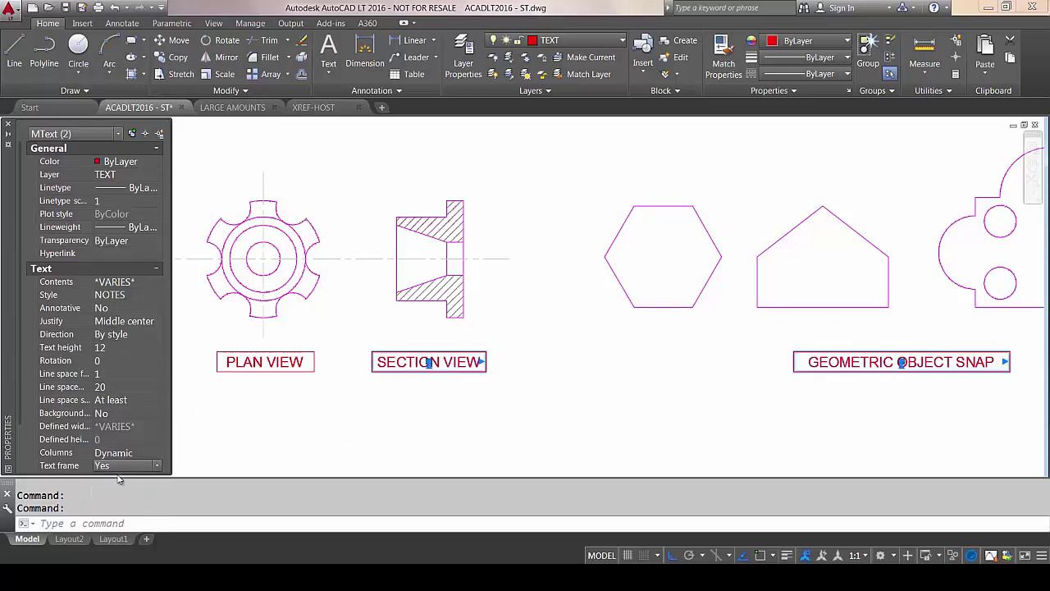
pyautogui.press('Escape')
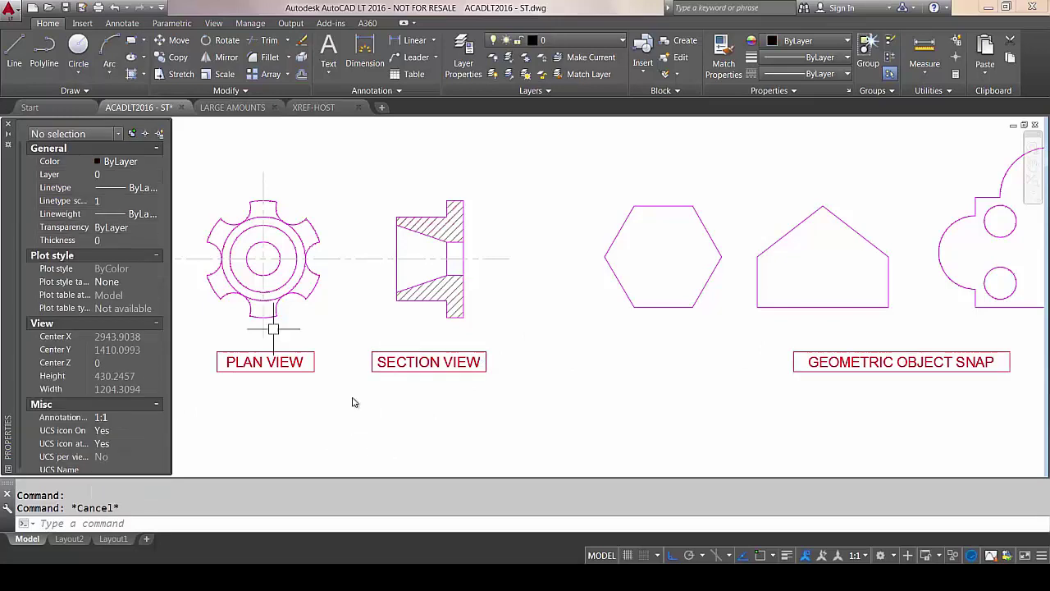
pyautogui.click(8, 124)
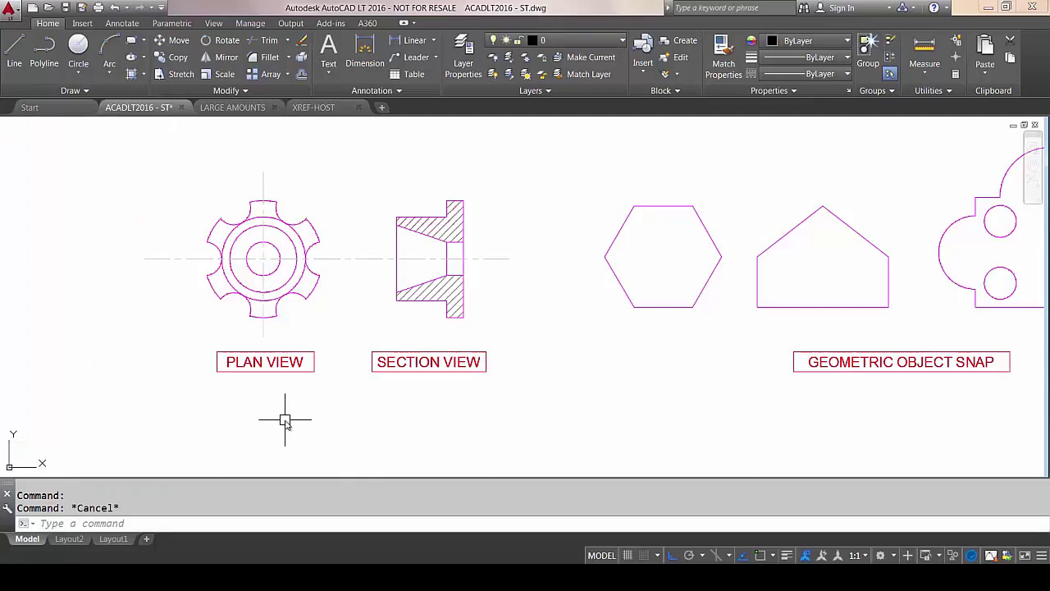
# - Make the PLAN VIEW text frame taller and slightly wider by stretching its lower and right grips outward
pyautogui.moveTo(284, 422); pyautogui.dragTo(307, 399, button='middle')
pyautogui.click(300, 350)
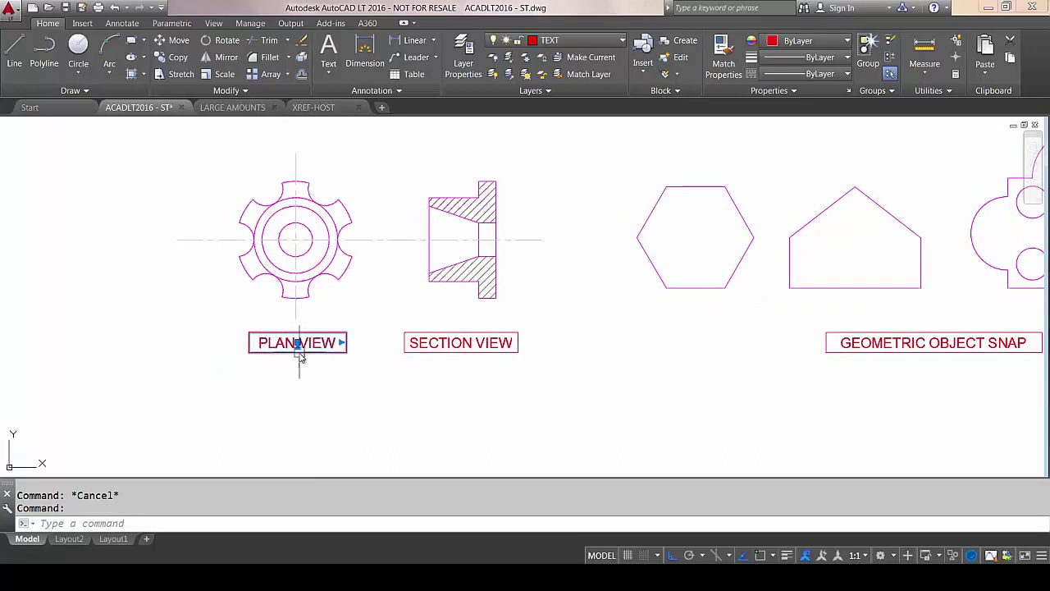
pyautogui.click(297, 344)
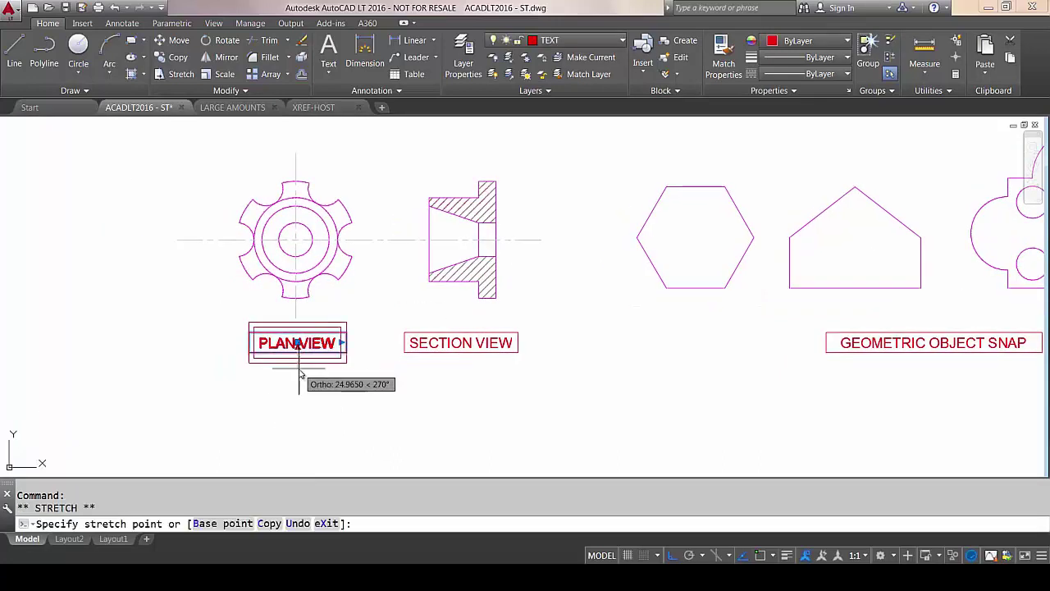
pyautogui.click(353, 343)
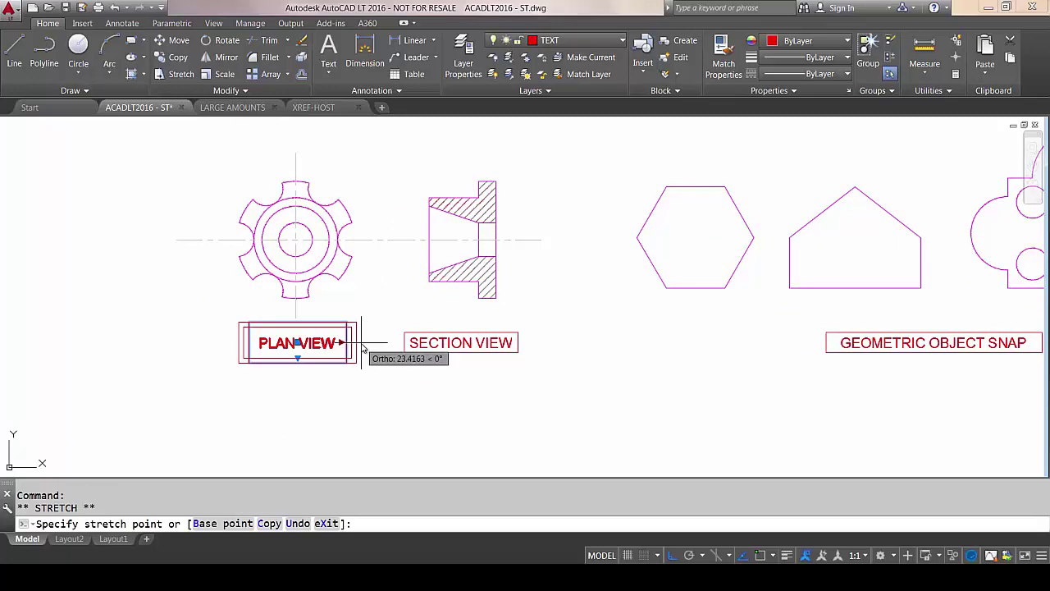
# - Widen the SECTION VIEW text frame and increase the height of the GEOMETRIC OBJECT SNAP text frame with their grips
pyautogui.click(471, 348)
pyautogui.click(514, 343)
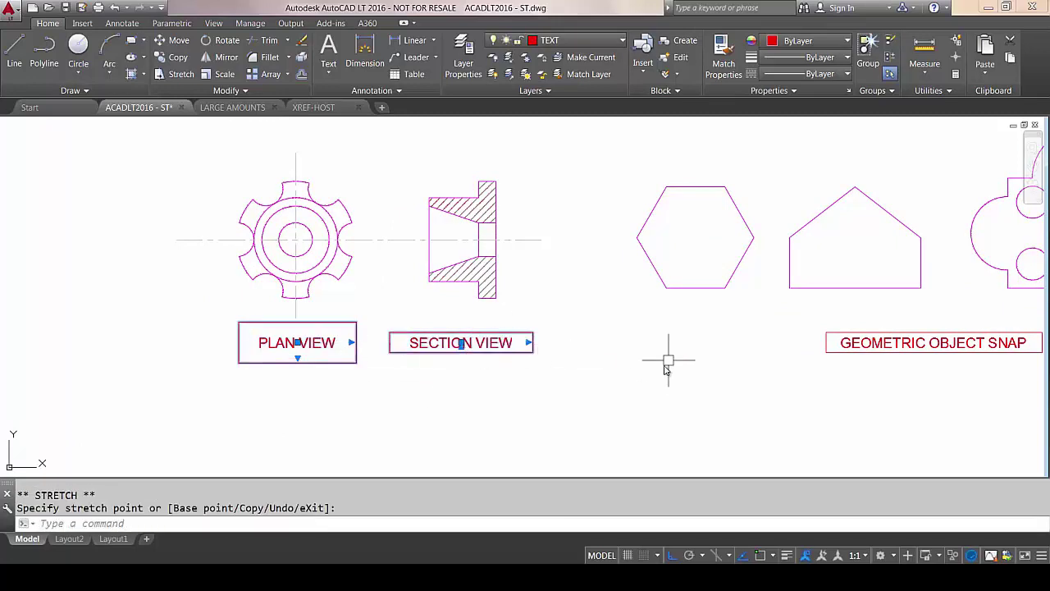
pyautogui.click(872, 356)
pyautogui.middleClick(839, 397)
pyautogui.middleClick(839, 398)
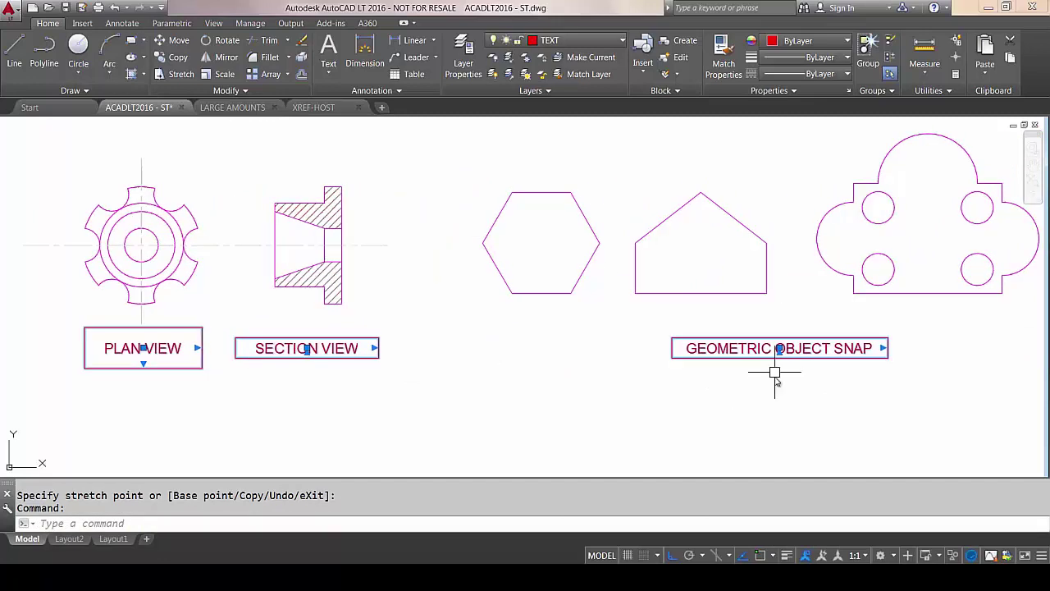
pyautogui.click(780, 349)
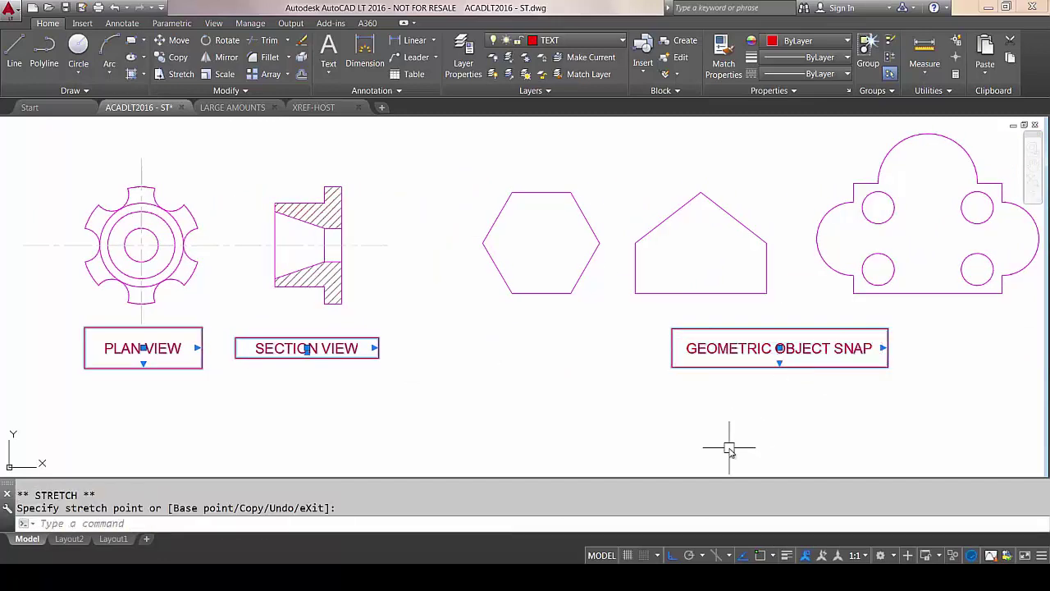
pyautogui.press('Escape')
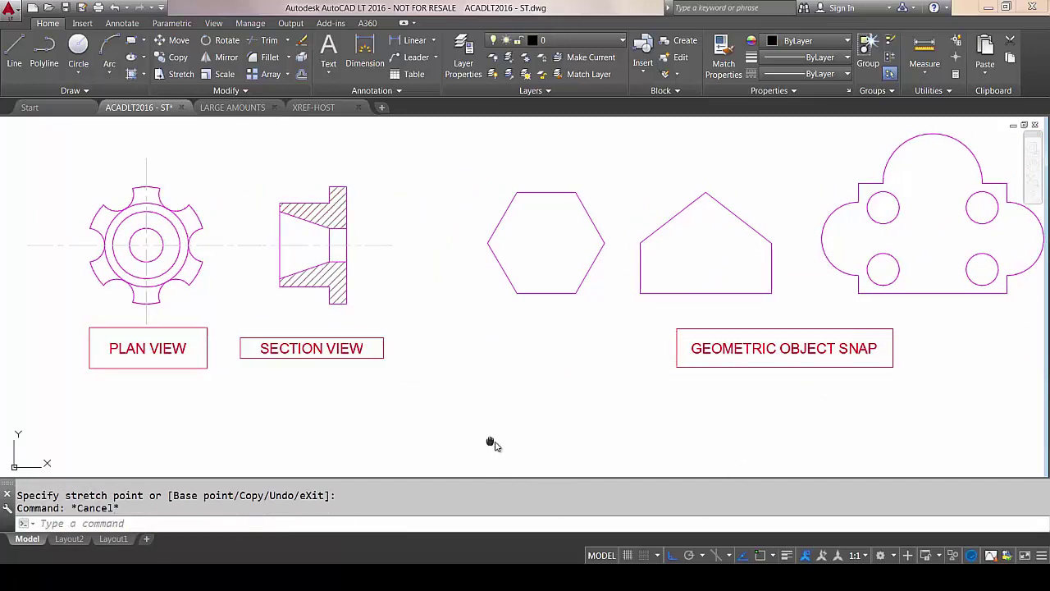
# - Make DIM-LINEAR the current layer
pyautogui.scroll(4, 376, 328)
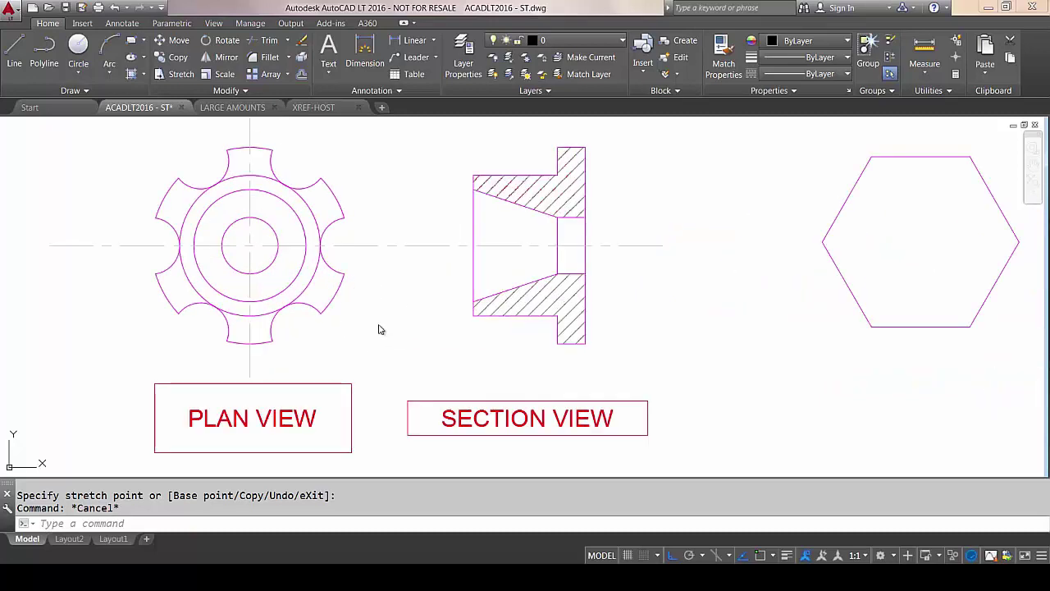
pyautogui.moveTo(134, 305); pyautogui.dragTo(151, 305, button='middle')
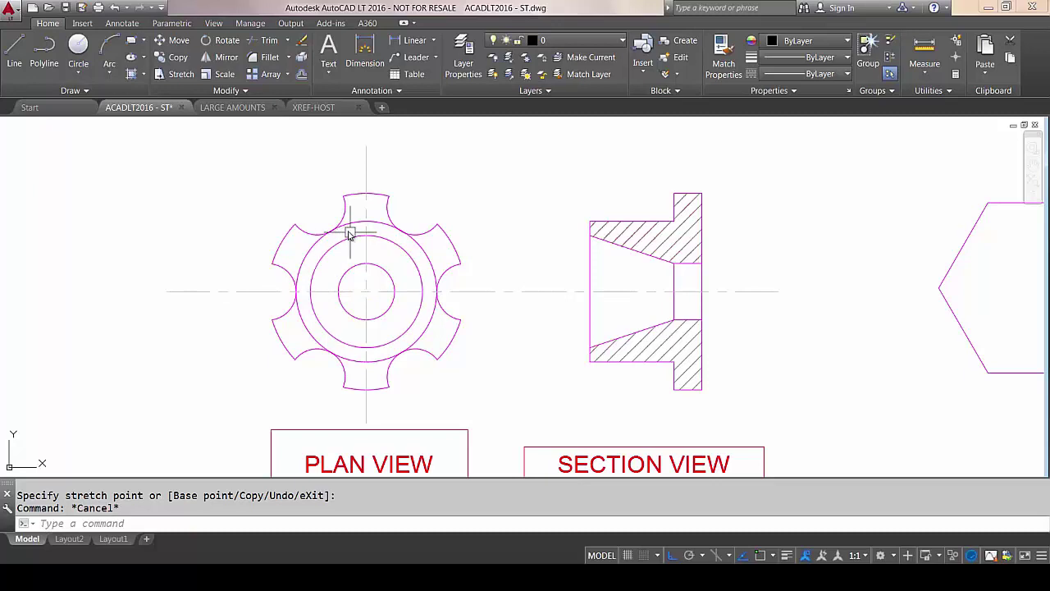
pyautogui.moveTo(462, 276); pyautogui.dragTo(467, 273, button='middle')
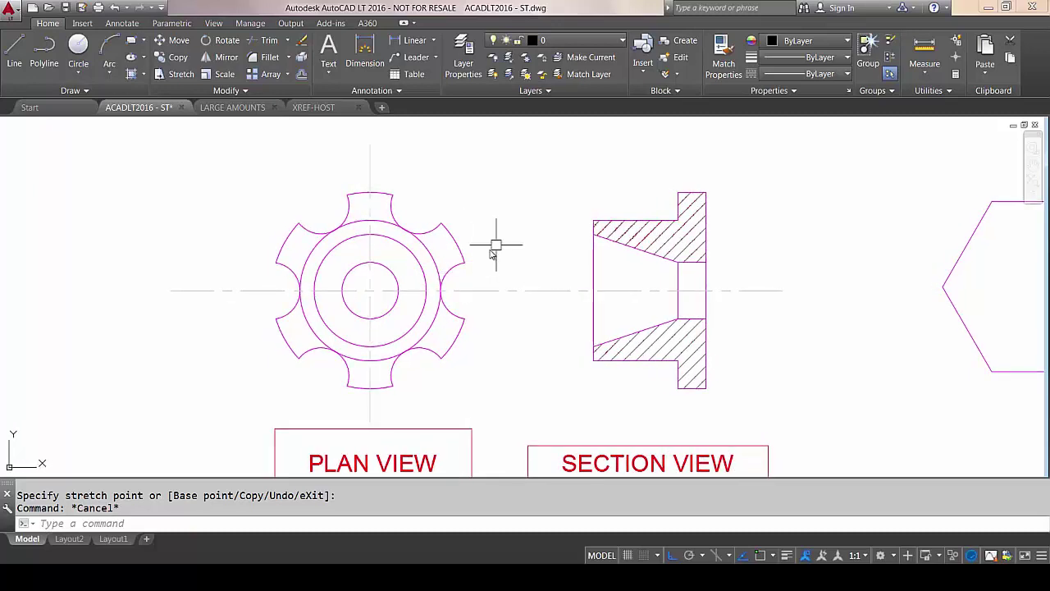
pyautogui.moveTo(495, 244); pyautogui.dragTo(498, 251, button='middle')
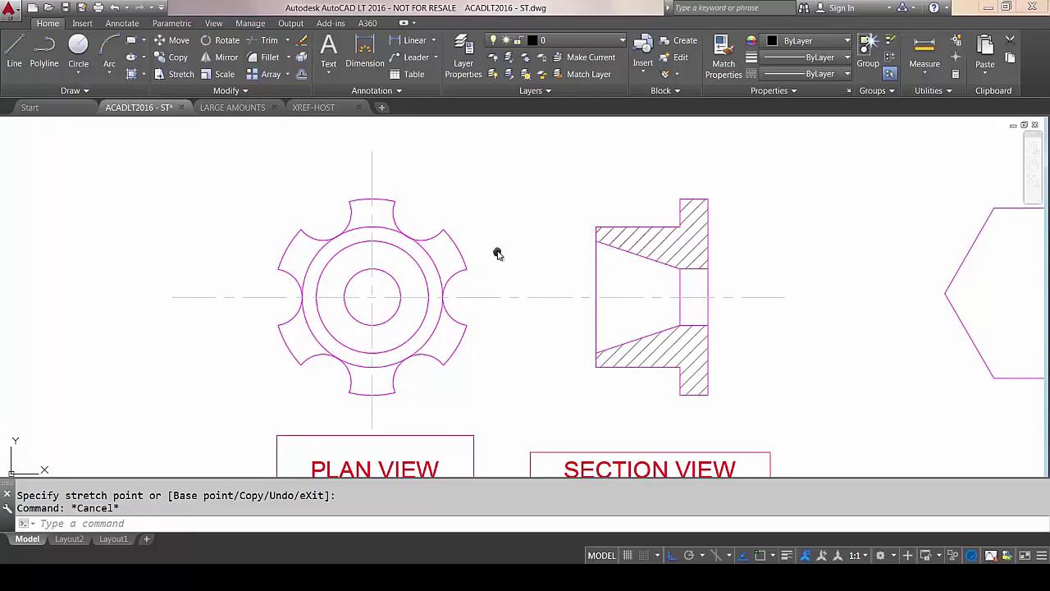
pyautogui.click(584, 43)
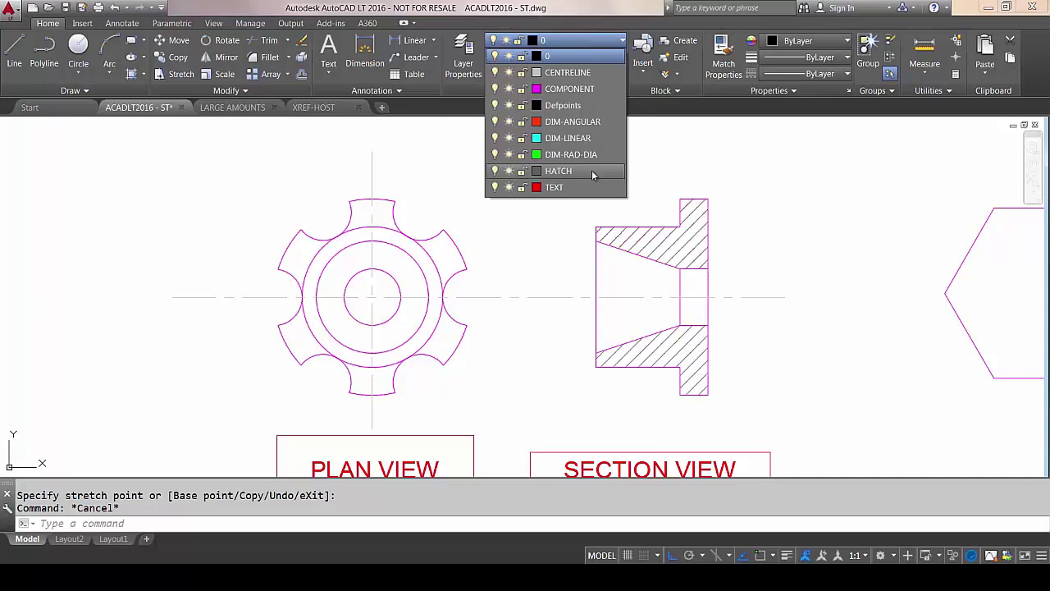
pyautogui.click(577, 139)
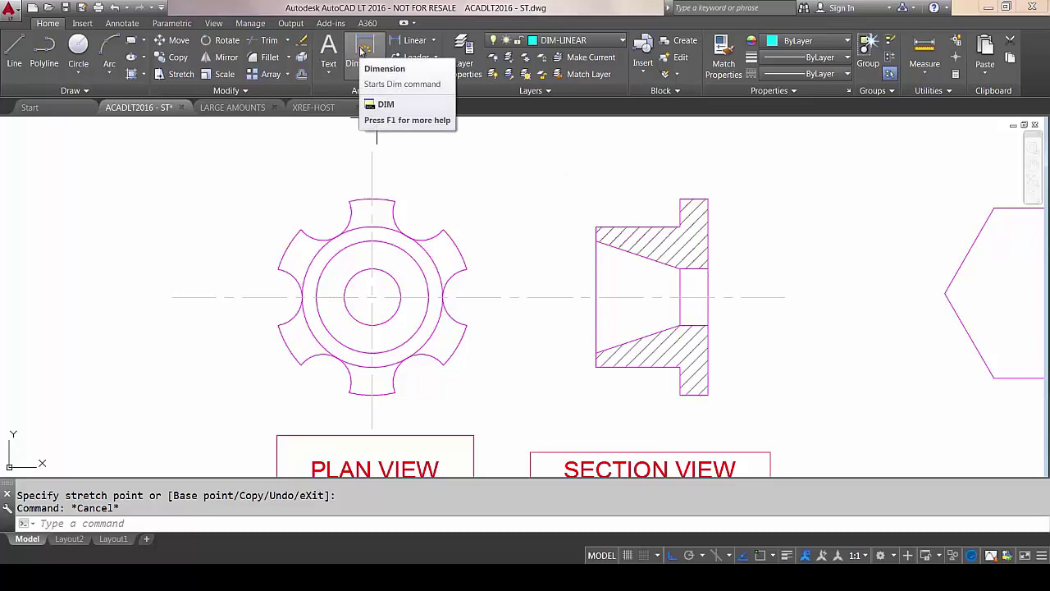
# - Add a linear DIM dimension above the flange's top edge in the section view to show the flange thickness
pyautogui.click(365, 49)
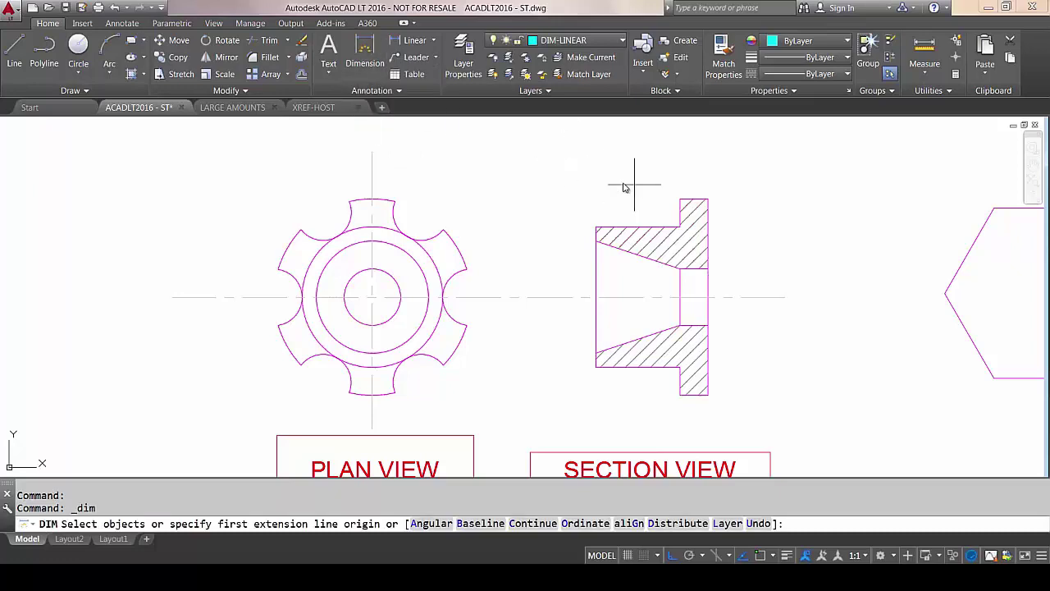
pyautogui.press('Return')
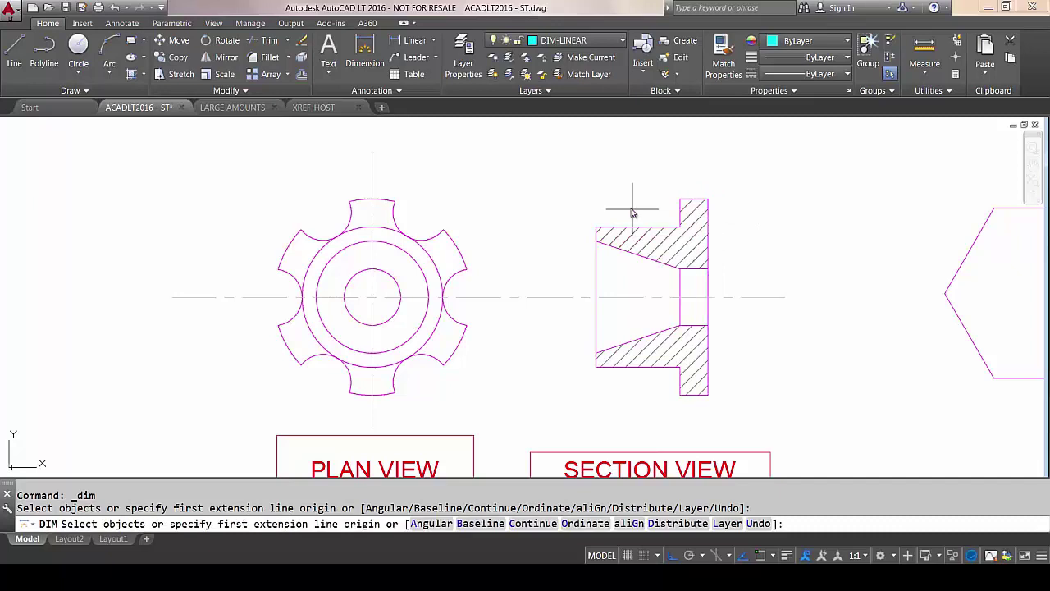
pyautogui.click(692, 198)
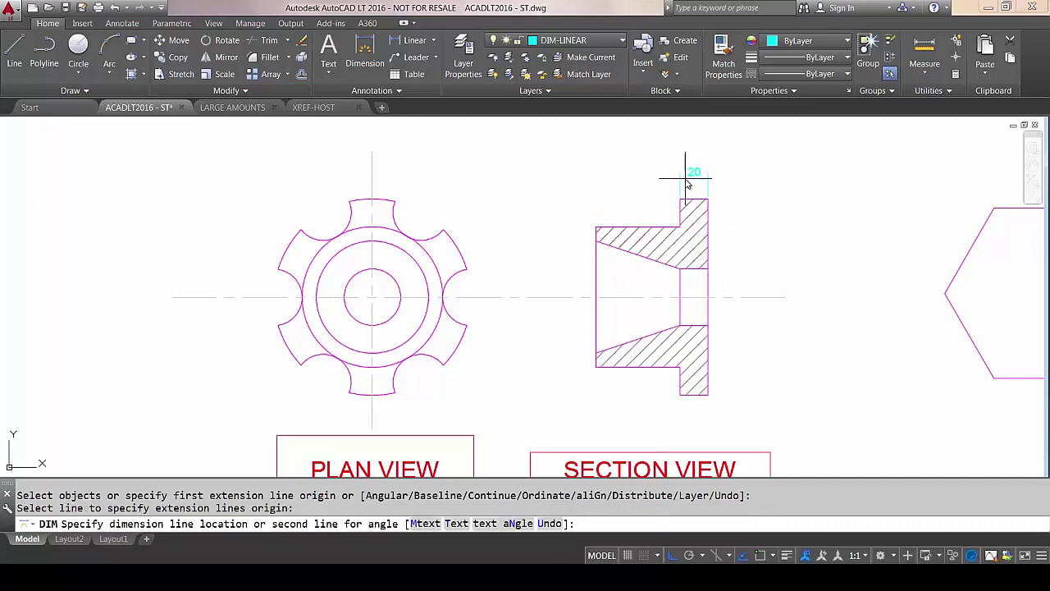
pyautogui.click(691, 171)
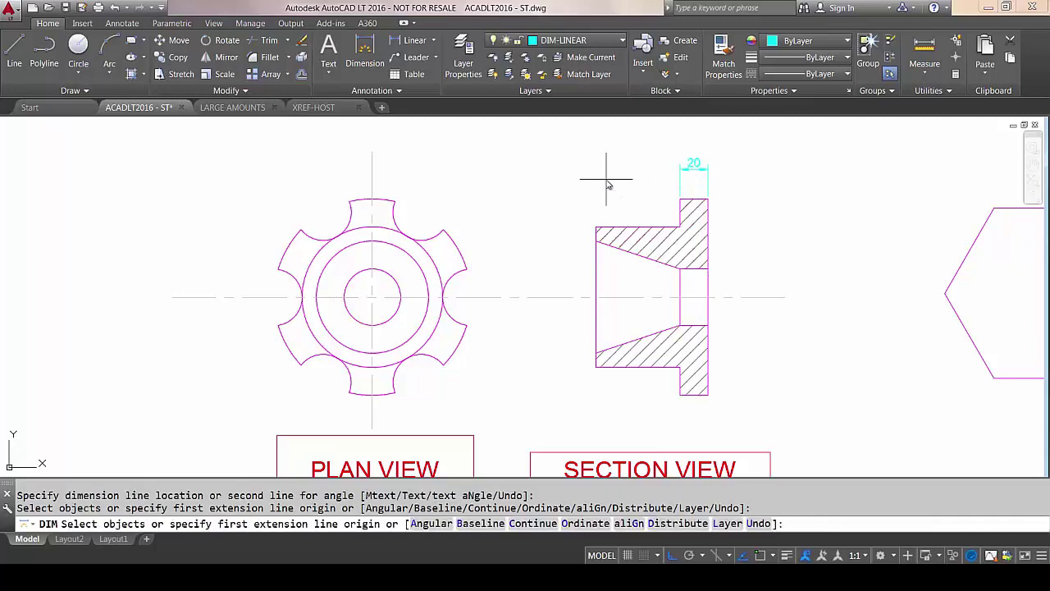
# - Add a baseline dimension from the flange's outer face to the hub's far upper corner, stacked above the flange thickness dimension
pyautogui.moveTo(610, 176); pyautogui.dragTo(520, 216, button='middle')
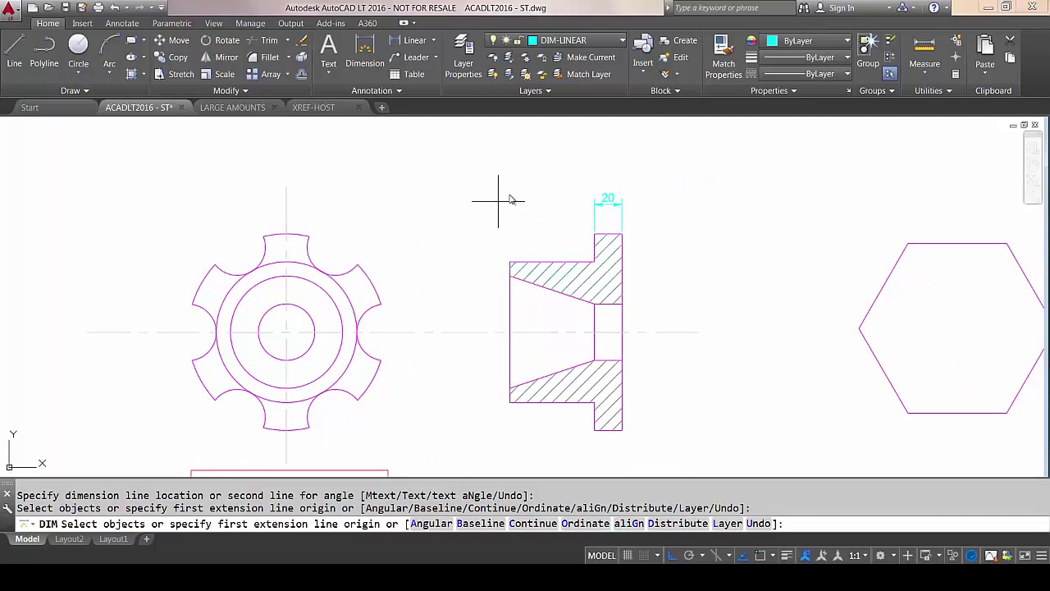
pyautogui.rightClick(473, 210)
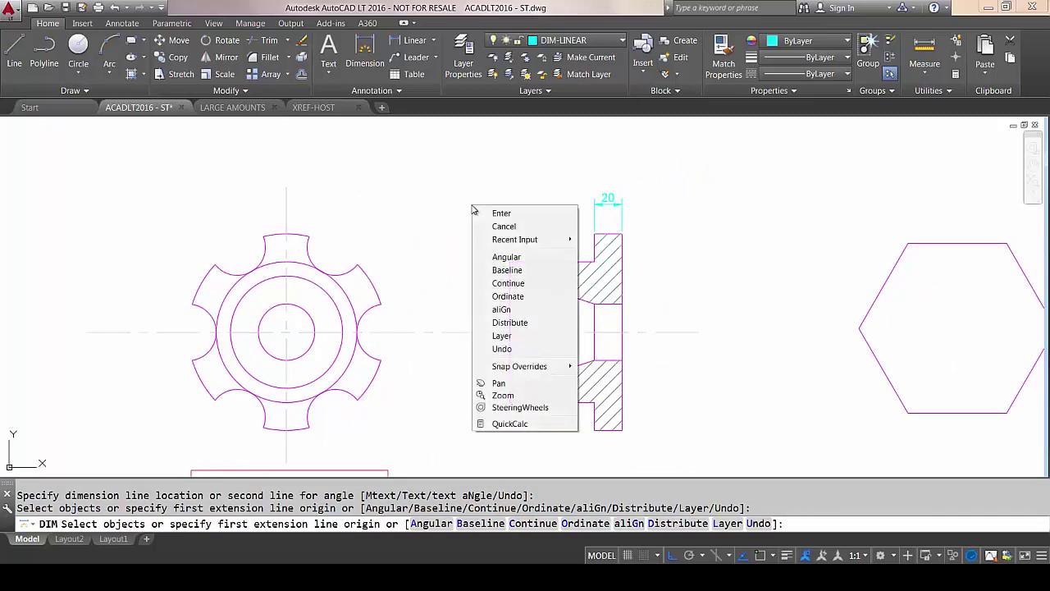
pyautogui.click(507, 270)
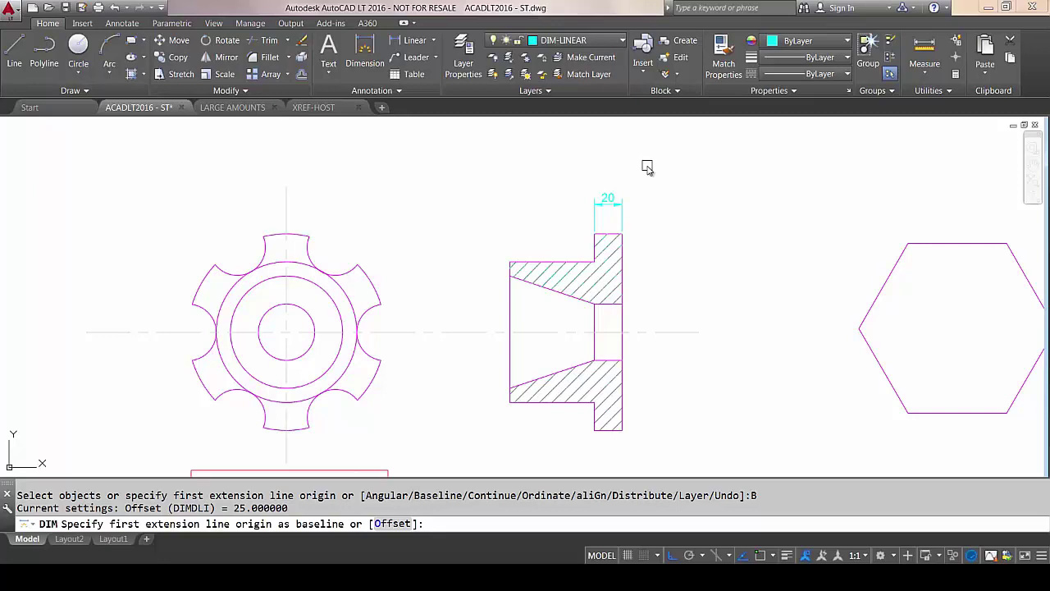
pyautogui.click(620, 215)
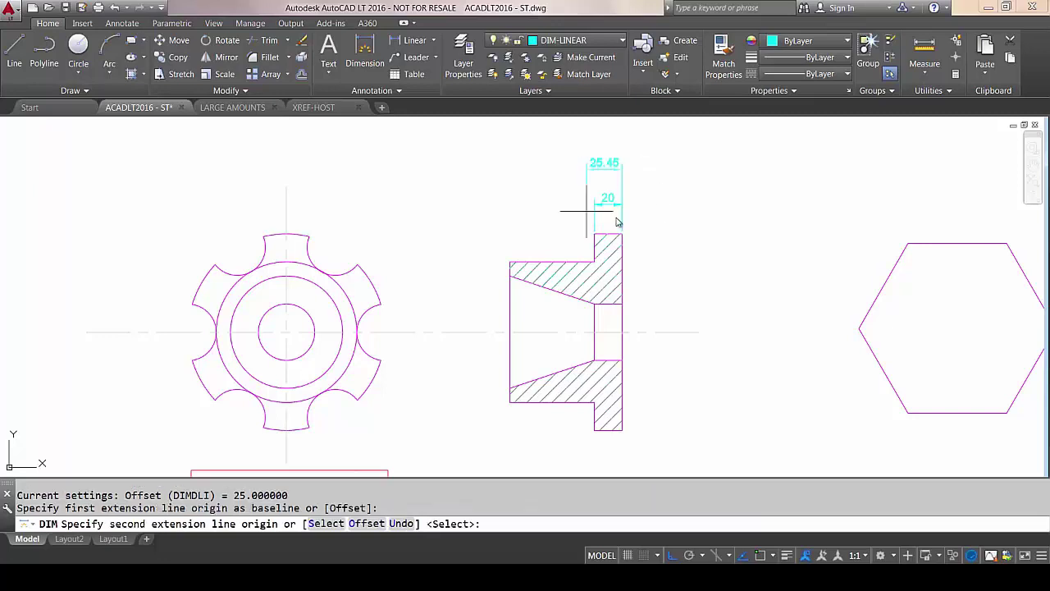
pyautogui.press('F3')
pyautogui.click(510, 263)
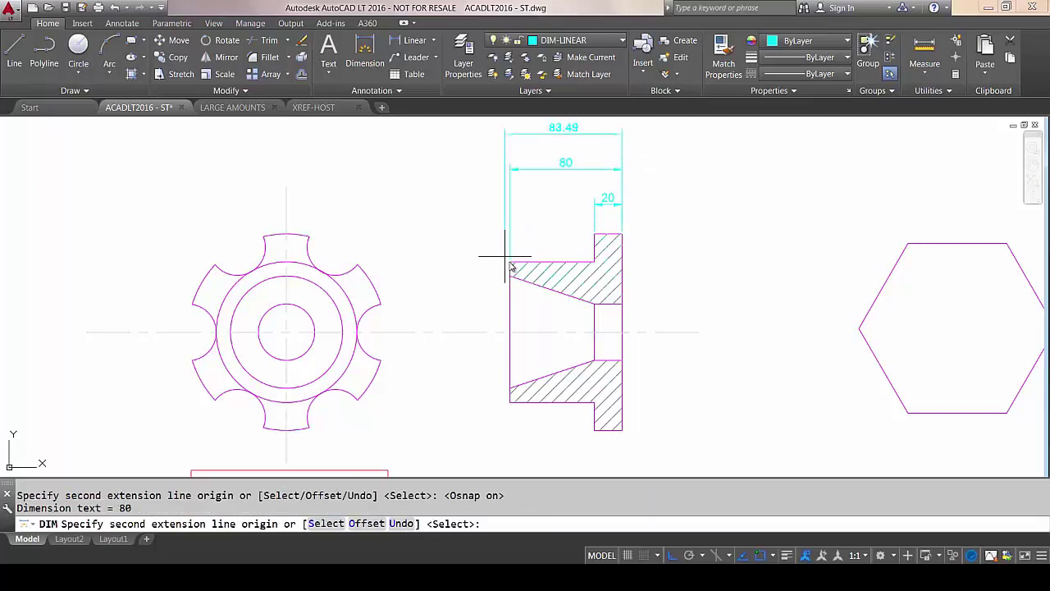
pyautogui.rightClick(474, 231)
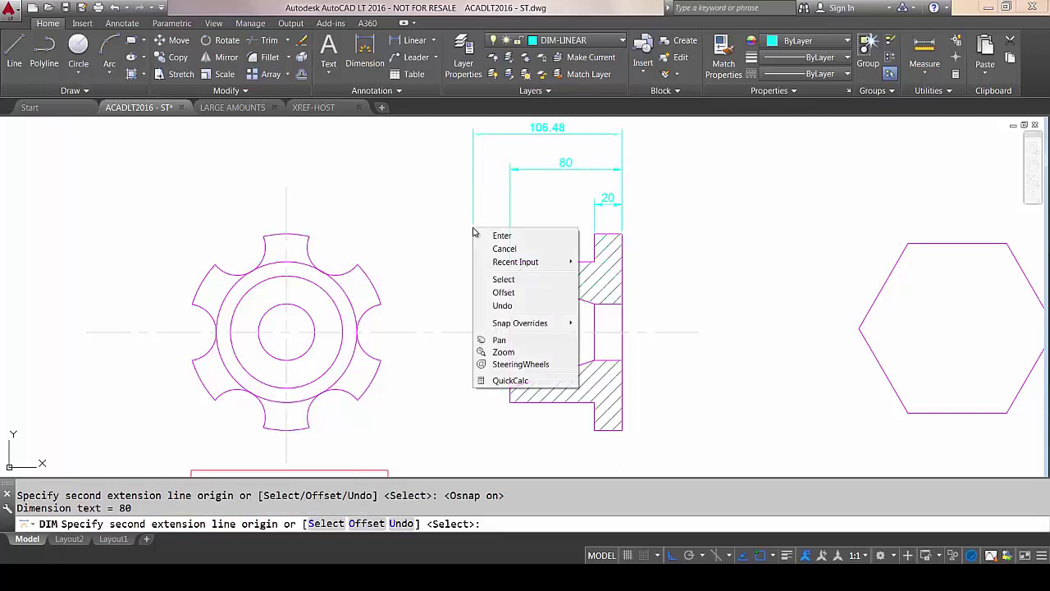
pyautogui.click(501, 244)
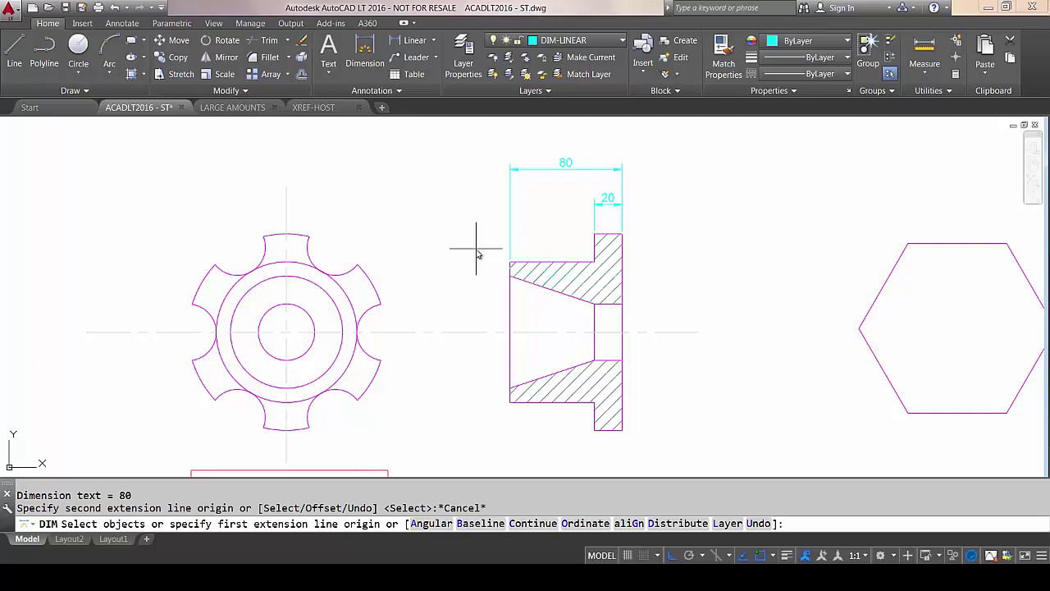
# - Make DIM-ANGULAR the current layer and dimension the angle between the upper tapered line and the upper bore line, outside the section view
pyautogui.click(621, 41)
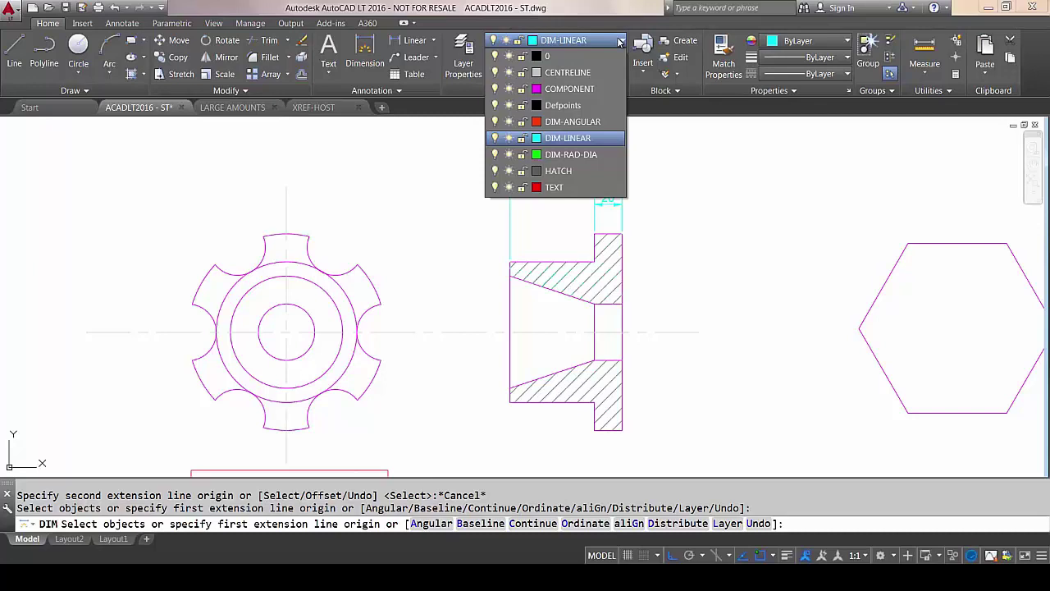
pyautogui.click(586, 123)
pyautogui.scroll(3, 551, 293)
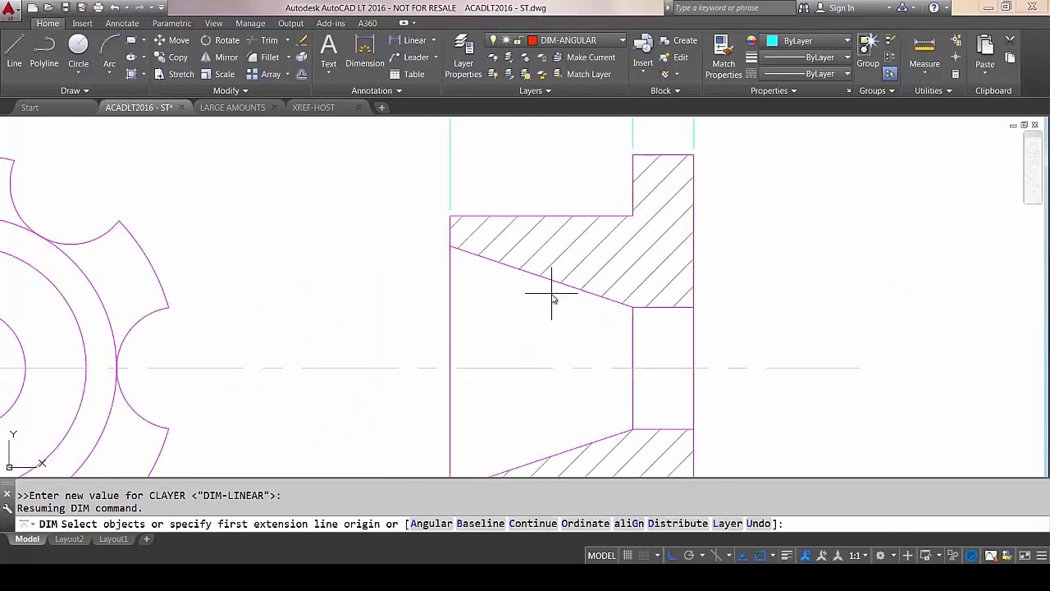
pyautogui.press('F9')
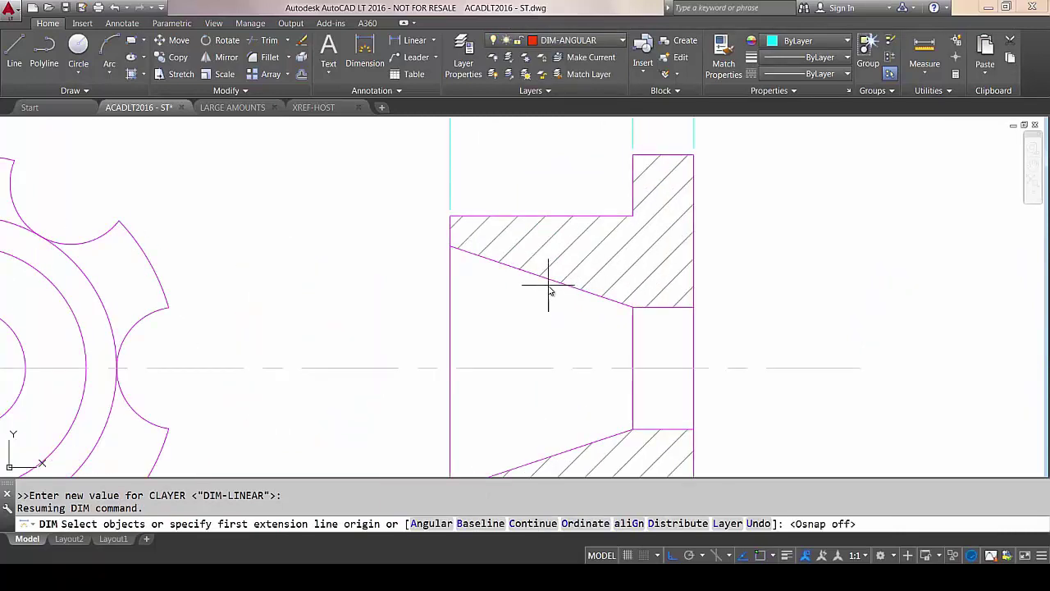
pyautogui.click(548, 279)
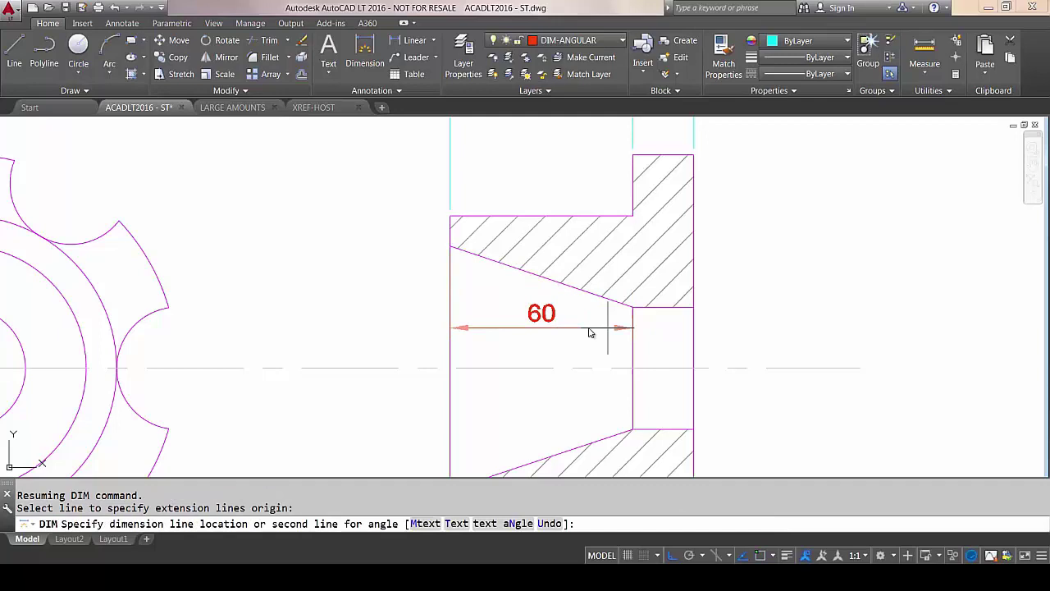
pyautogui.click(662, 306)
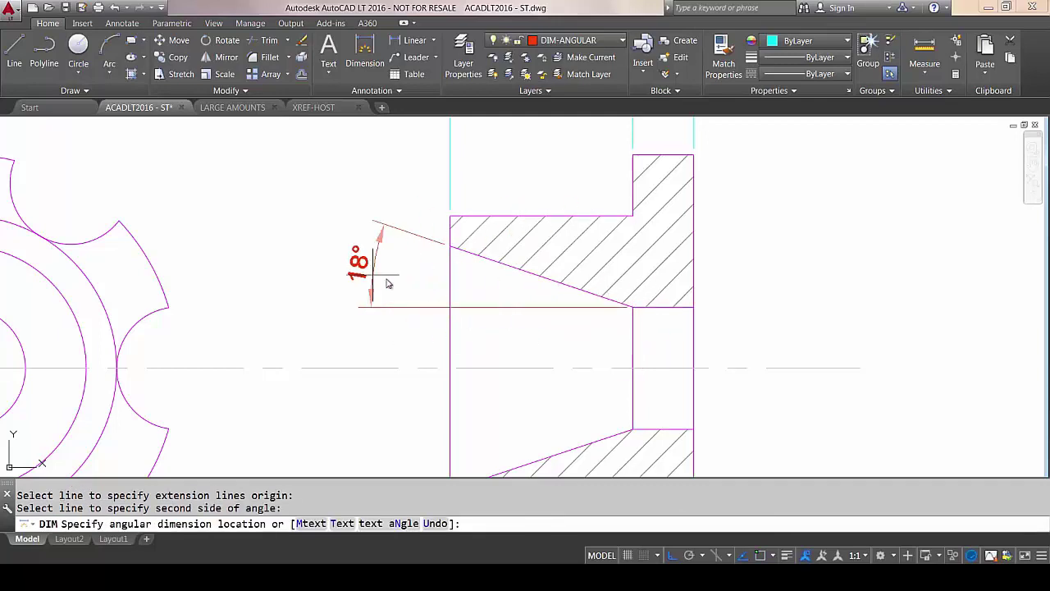
pyautogui.scroll(-2, 355, 281)
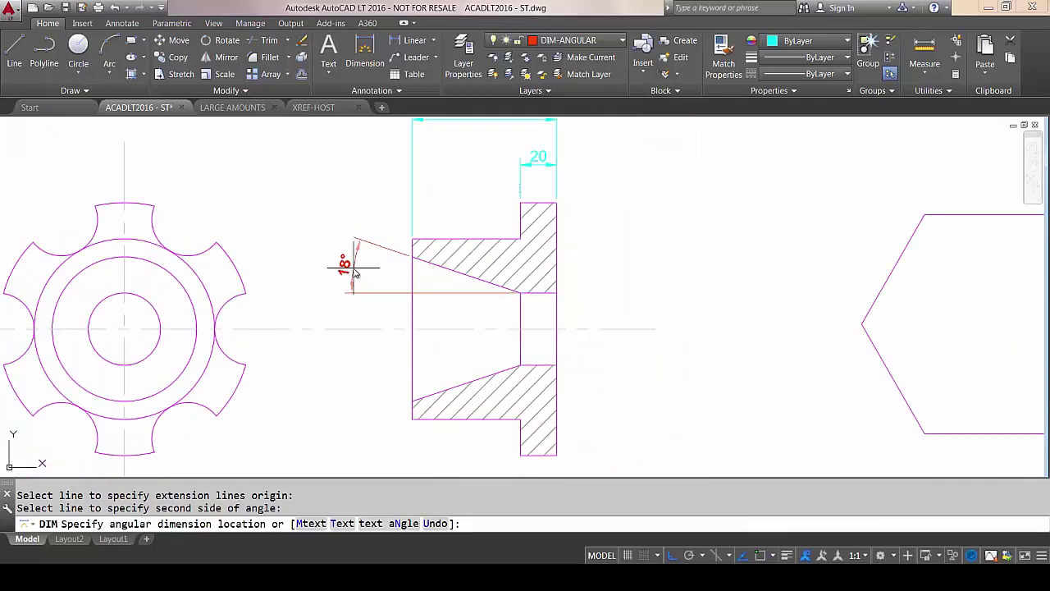
pyautogui.click(354, 269)
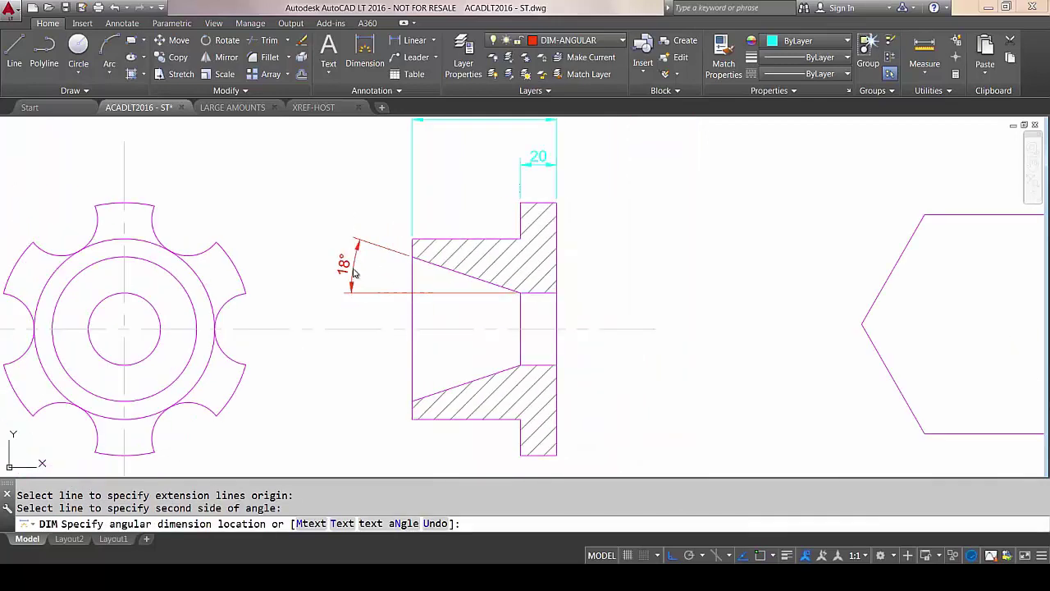
# - Dimension the angle between the lower tapered line and the lower bore line, outside the section view
pyautogui.click(454, 387)
pyautogui.click(533, 364)
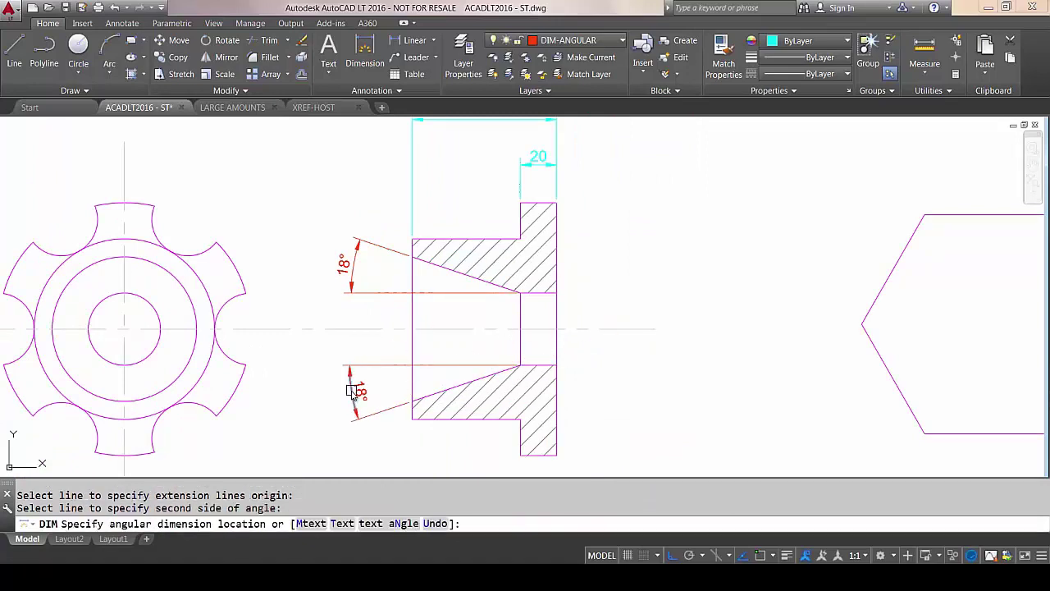
pyautogui.click(354, 392)
# - Make DIM-RAD-DIA the current layer and place a radius dimension above the plan view for the topmost lobe's outer arc
pyautogui.click(604, 40)
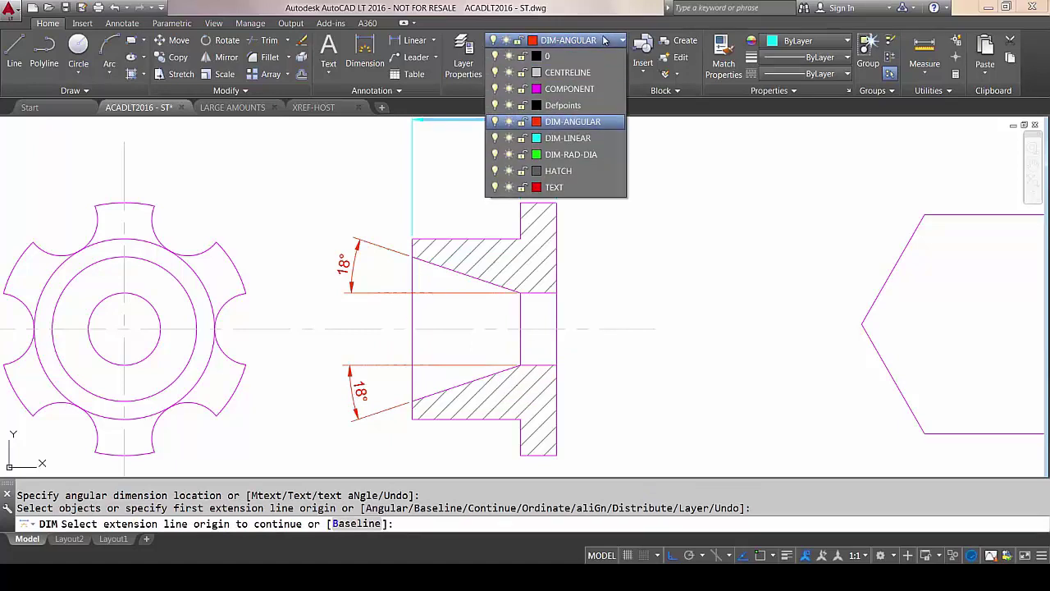
pyautogui.click(589, 156)
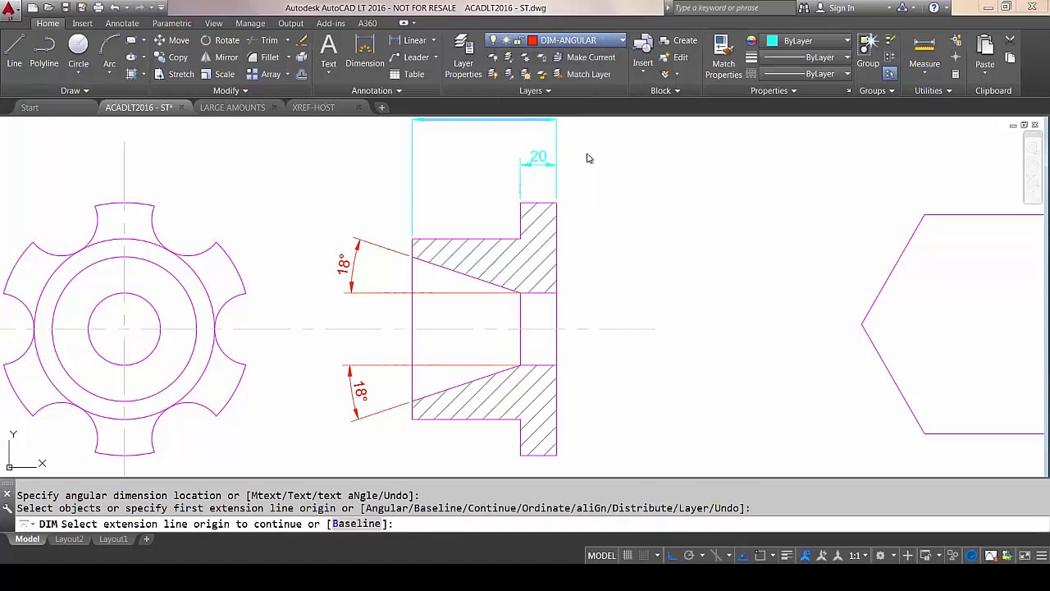
pyautogui.moveTo(279, 222)
pyautogui.mouseDown(button='middle')
pyautogui.moveTo(335, 206)
pyautogui.moveTo(459, 209)
pyautogui.moveTo(459, 183)
pyautogui.mouseUp(button='middle')
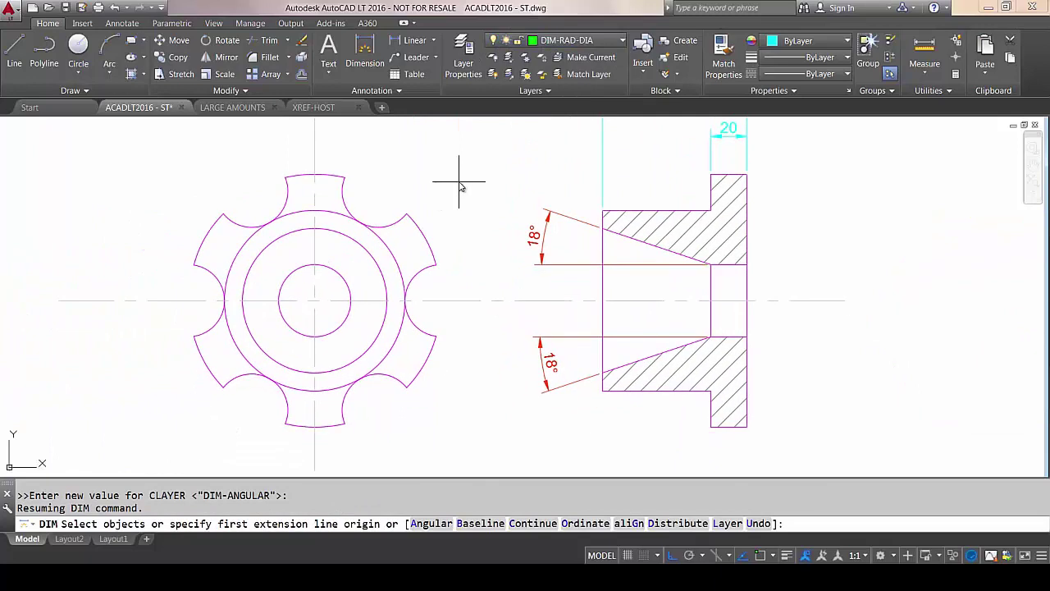
pyautogui.click(322, 175)
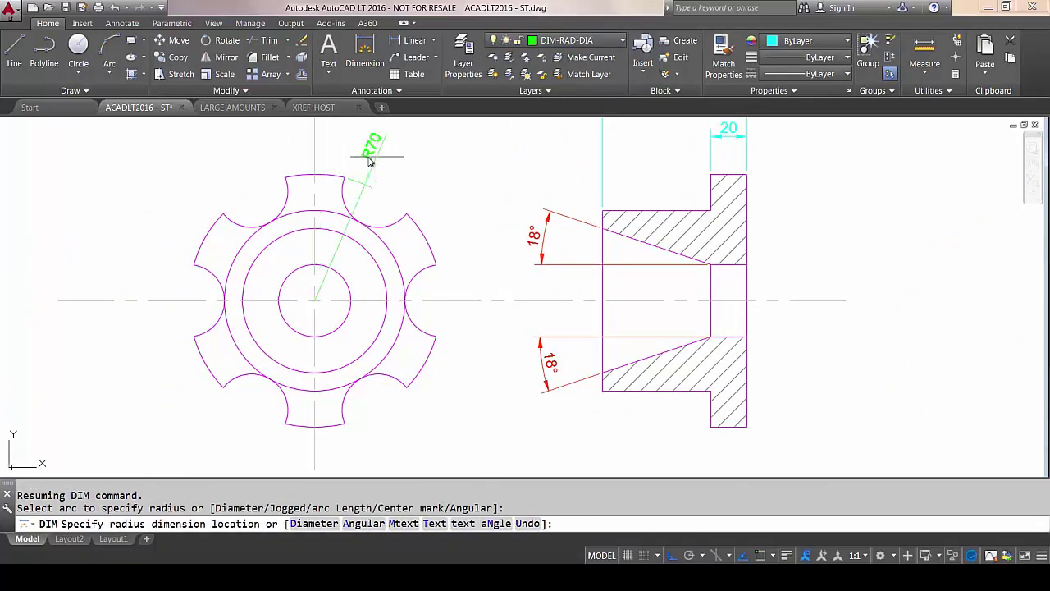
pyautogui.moveTo(337, 146); pyautogui.dragTo(340, 180, button='middle')
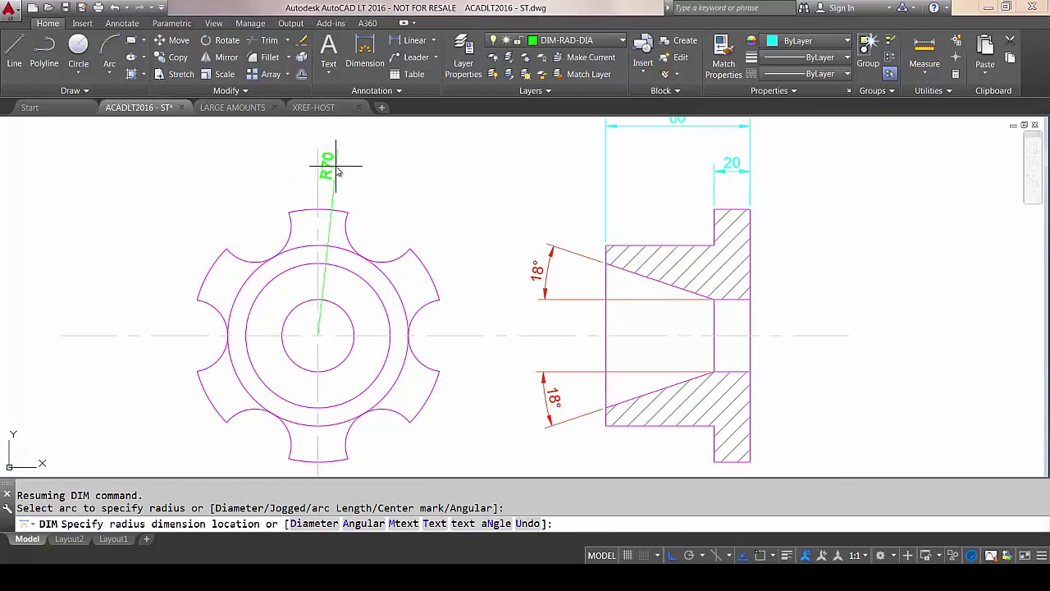
pyautogui.rightClick(337, 171)
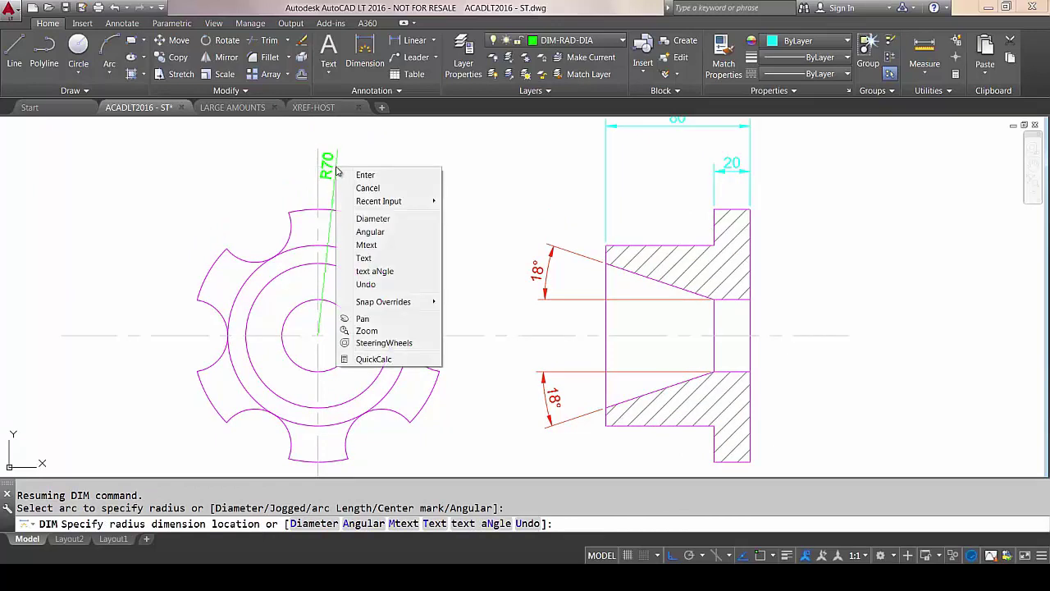
pyautogui.click(361, 218)
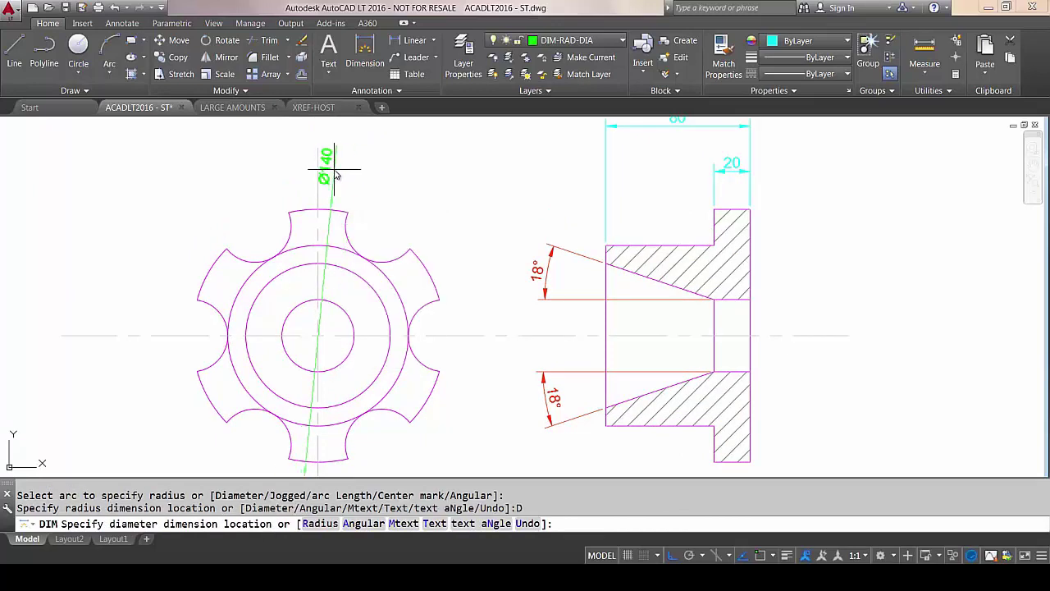
pyautogui.rightClick(461, 220)
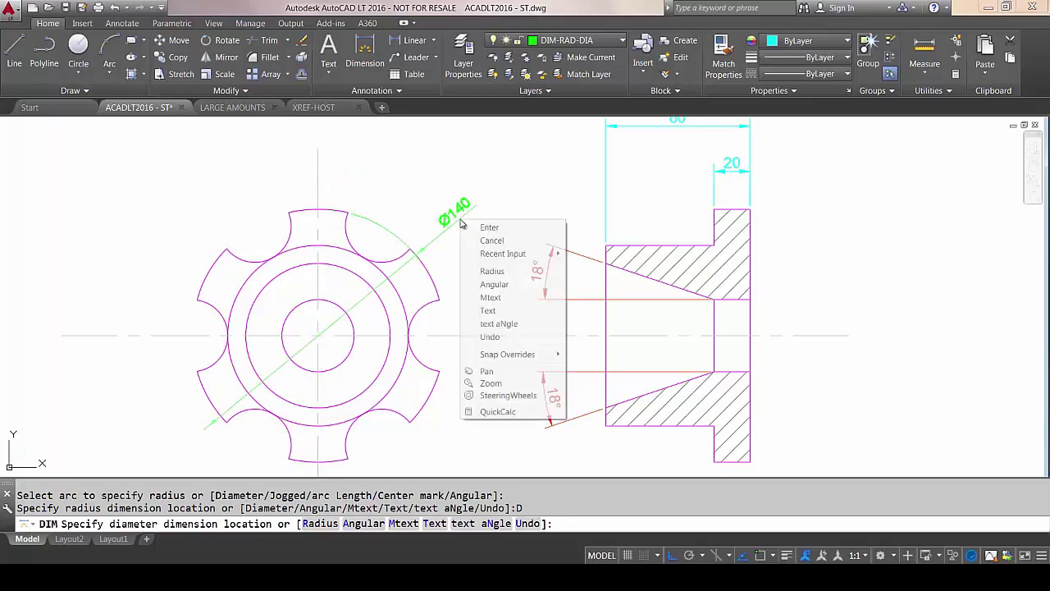
pyautogui.click(492, 272)
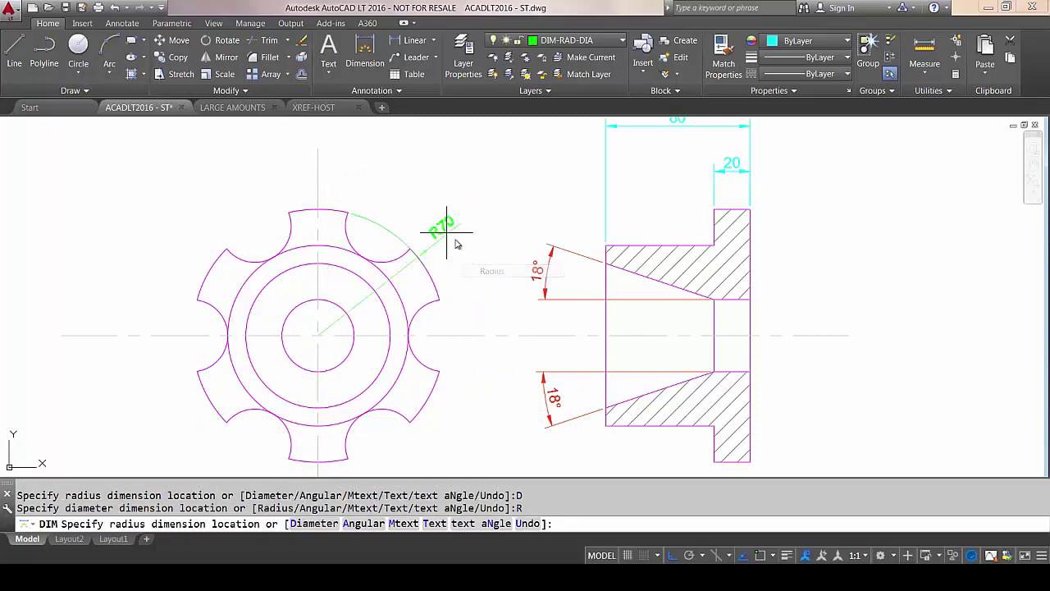
pyautogui.click(339, 172)
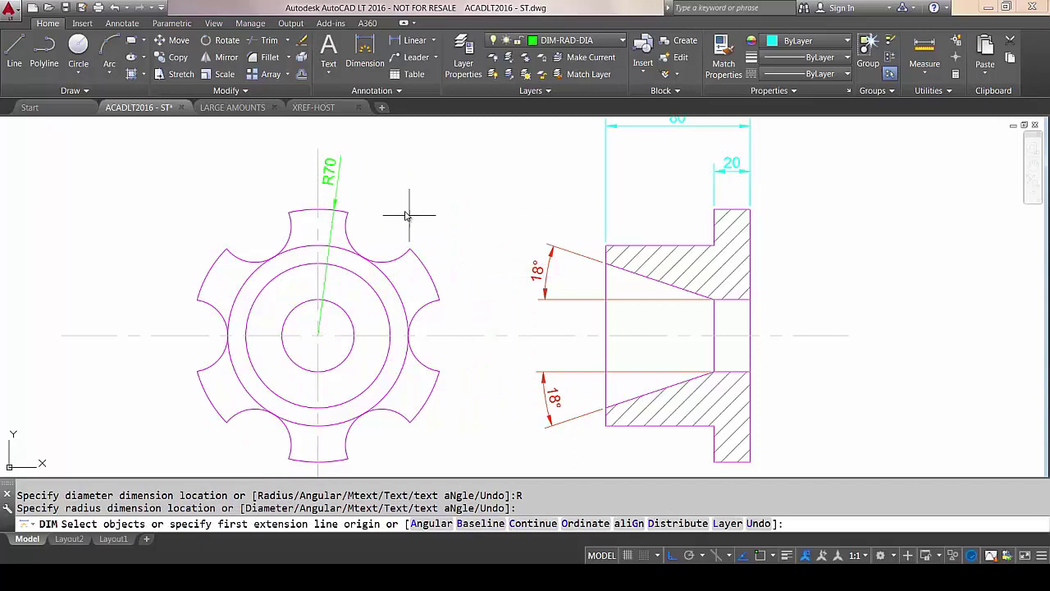
# - Place diameter dimensions outside the plan view for the largest full circle and the middle circle
pyautogui.click(392, 282)
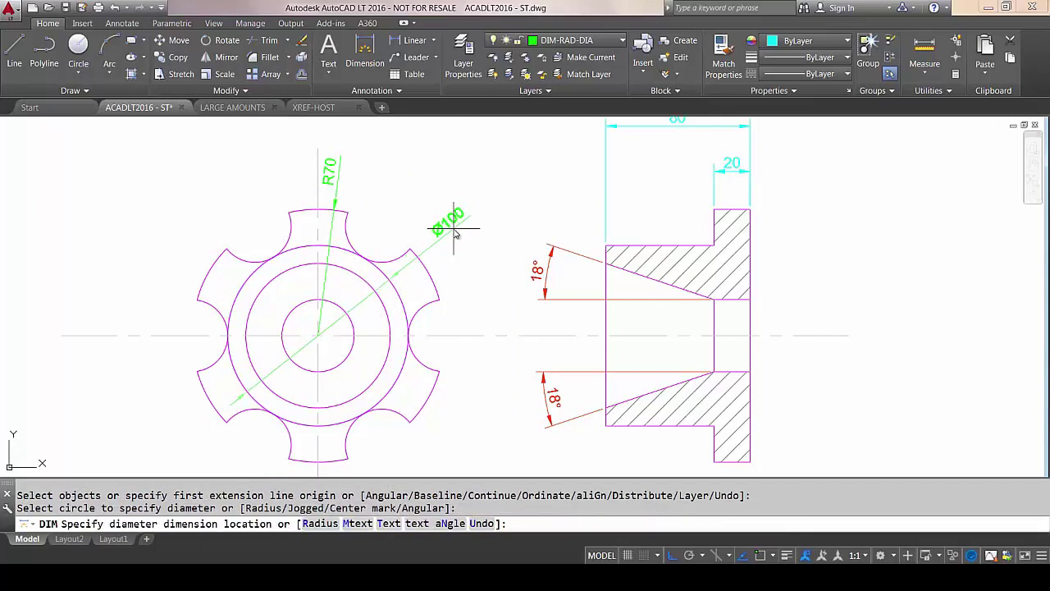
pyautogui.click(453, 236)
pyautogui.click(271, 287)
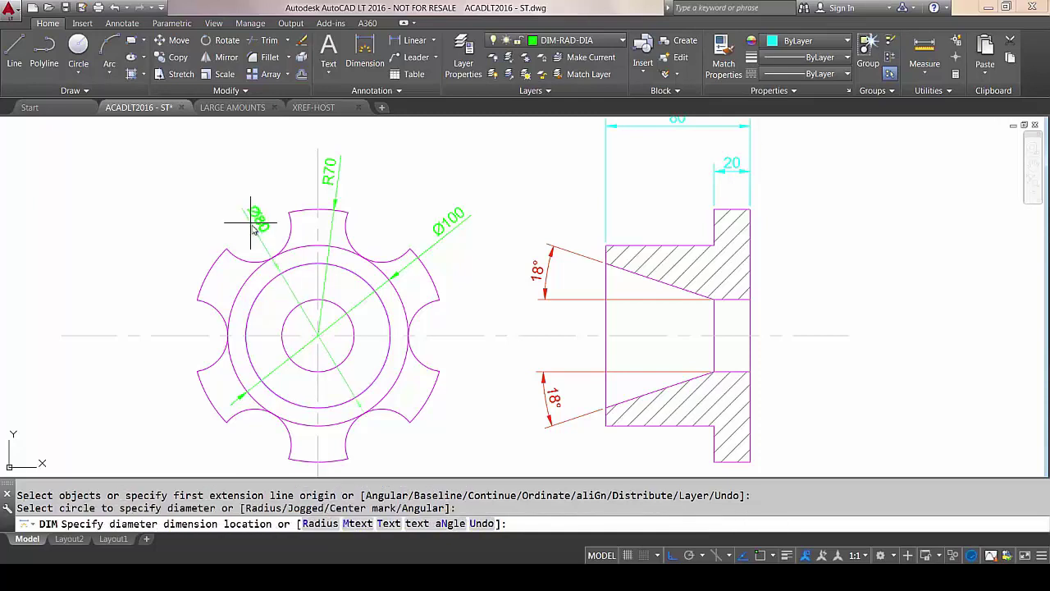
pyautogui.click(230, 198)
# - Add a radius dimension to the concave notch arc on the plan view's side facing away from the section view
pyautogui.scroll(2, 151, 304)
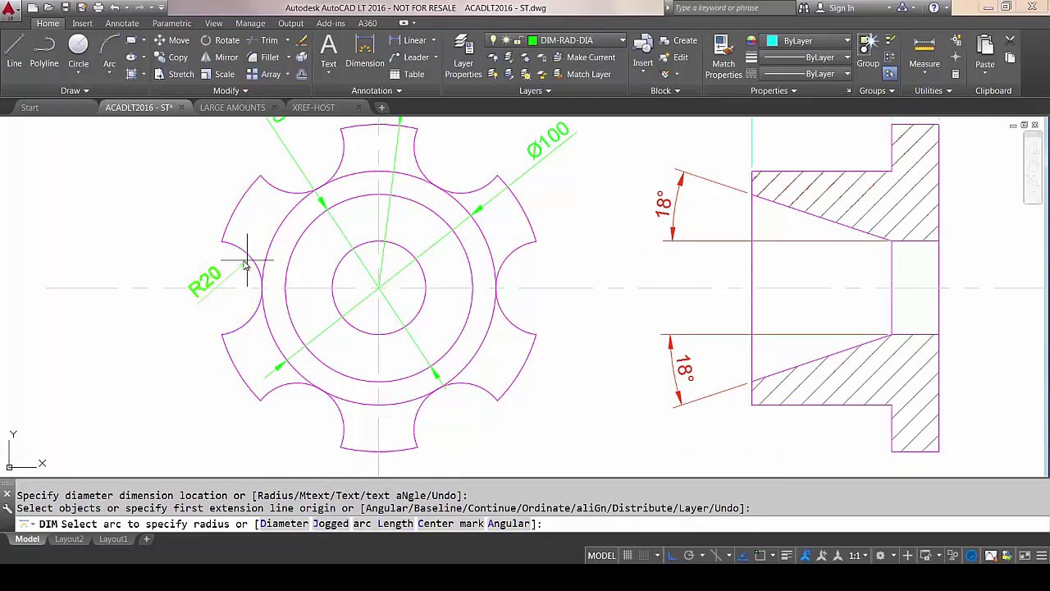
pyautogui.click(239, 270)
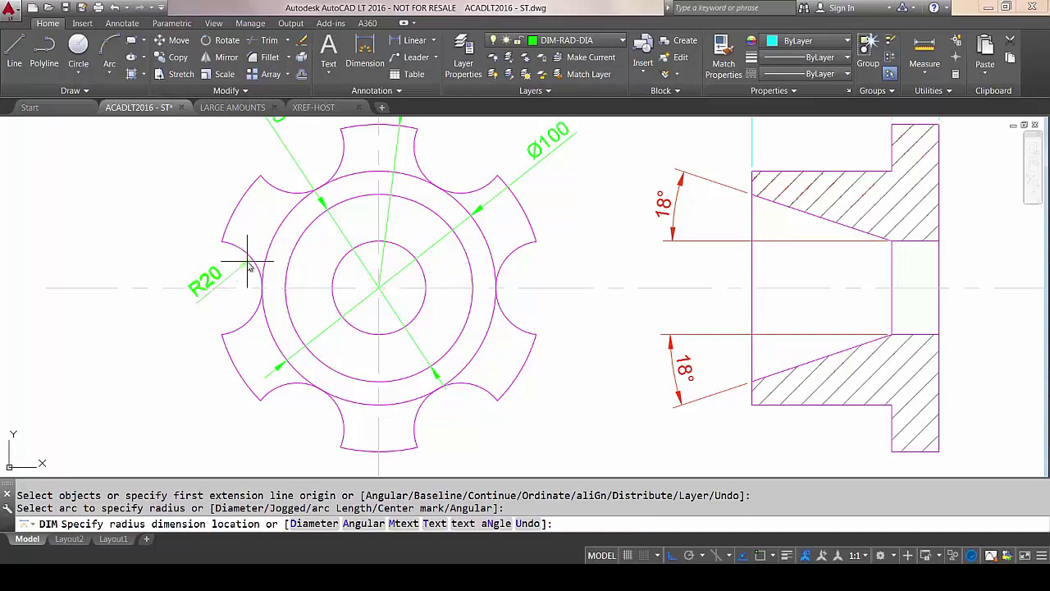
pyautogui.click(245, 264)
pyautogui.scroll(-1, 210, 264)
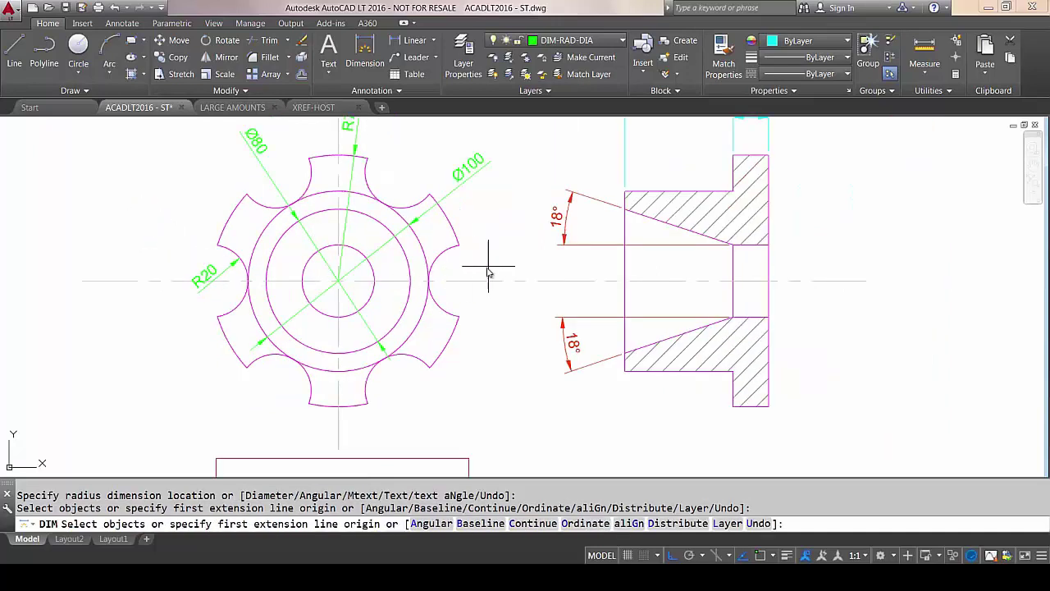
pyautogui.scroll(-2, 476, 287)
pyautogui.moveTo(413, 333); pyautogui.dragTo(430, 323, button='middle')
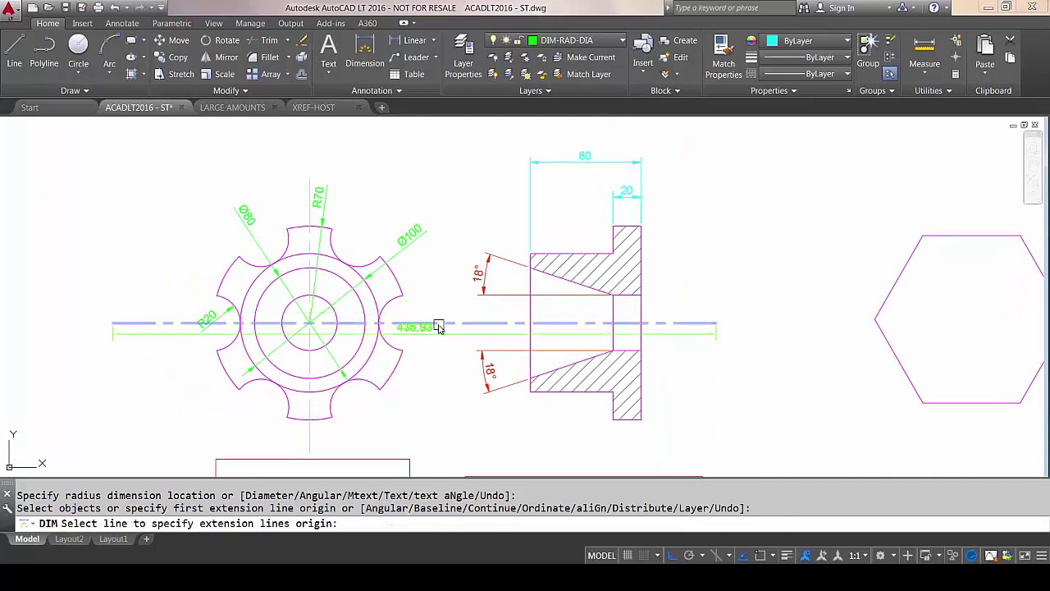
# - Look through the drawing's layer list without changing the current layer, and end the running DIM command
pyautogui.moveTo(438, 302); pyautogui.dragTo(439, 294, button='middle')
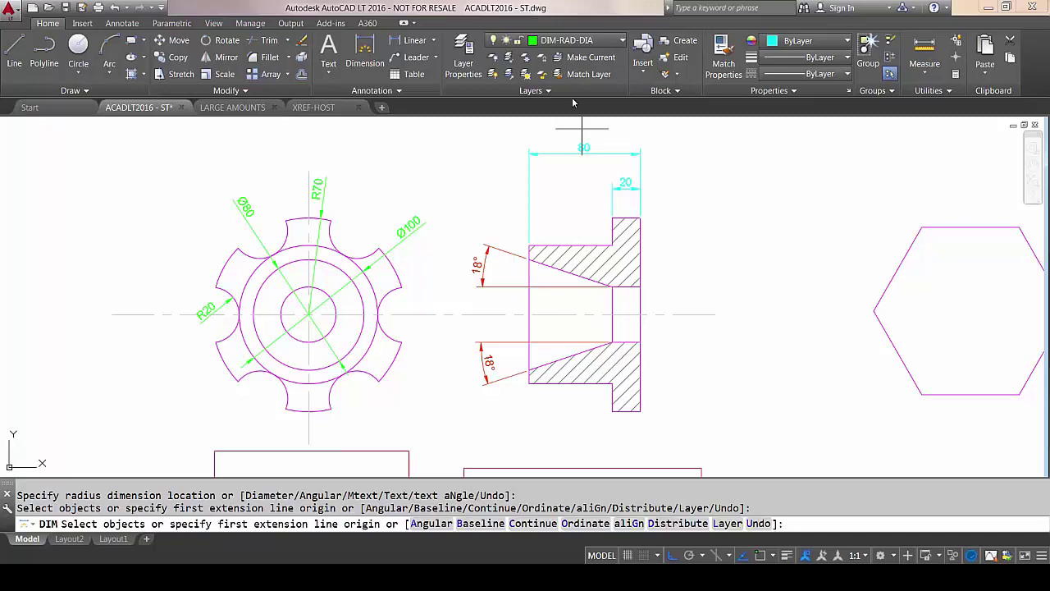
pyautogui.click(604, 41)
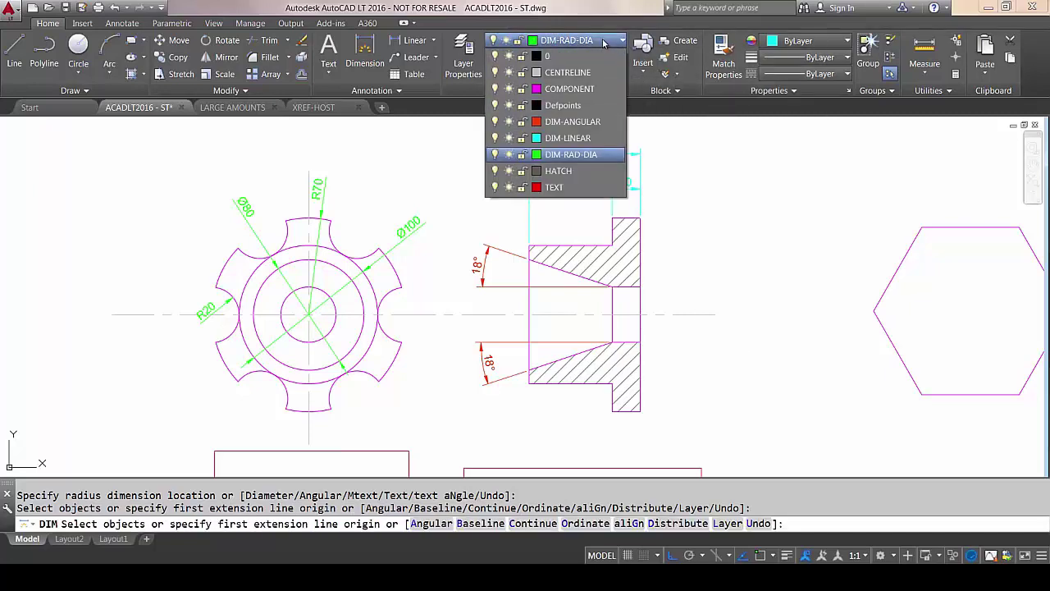
pyautogui.click(604, 41)
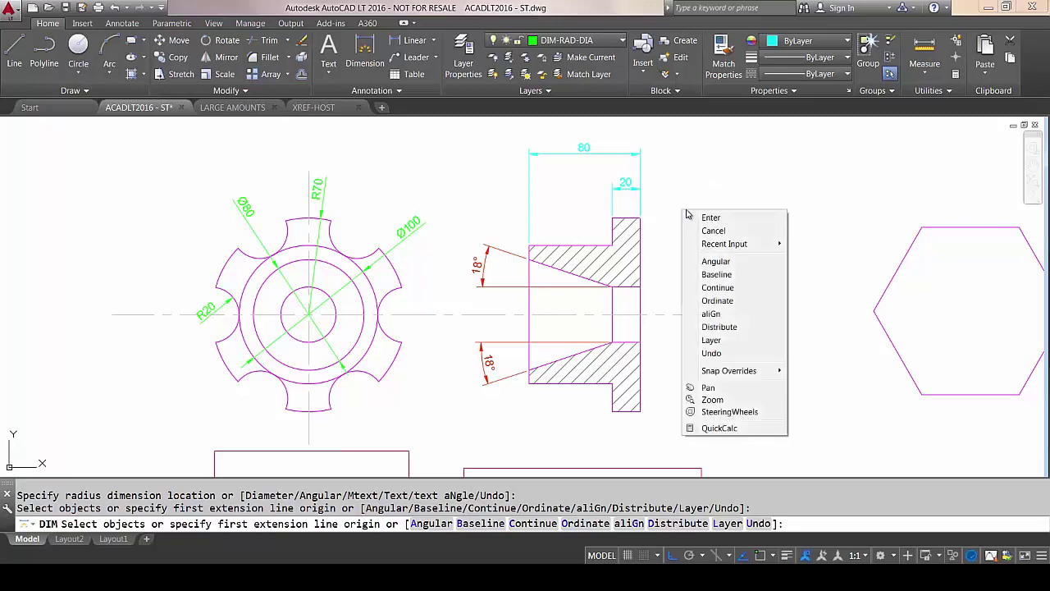
pyautogui.rightClick(683, 211)
pyautogui.click(710, 231)
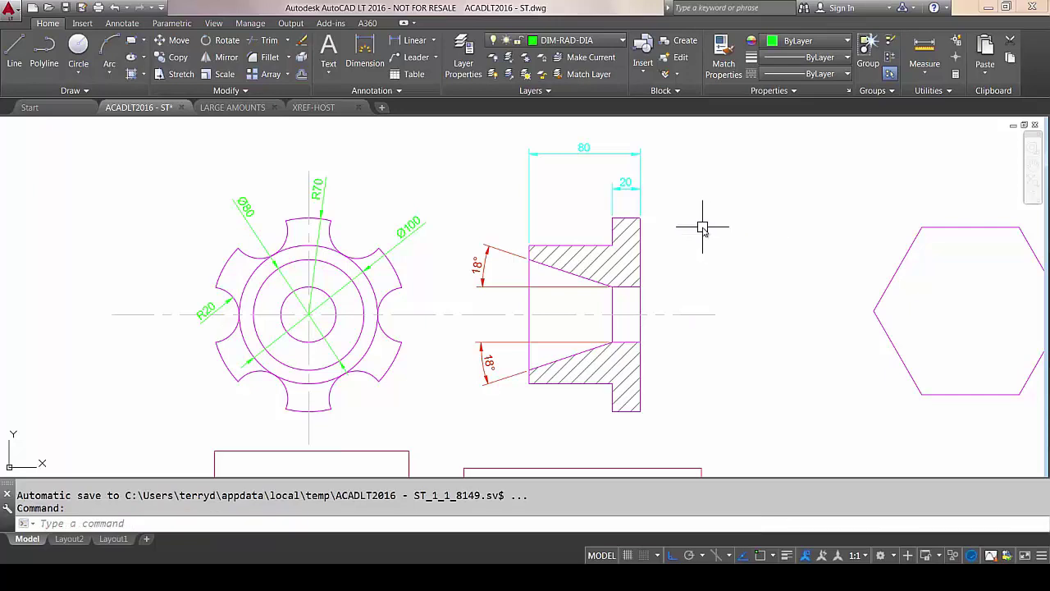
# - Check the DIMLAYER system variable's setting and leave the prompt without entering a value
pyautogui.moveTo(432, 349); pyautogui.dragTo(465, 346, button='middle')
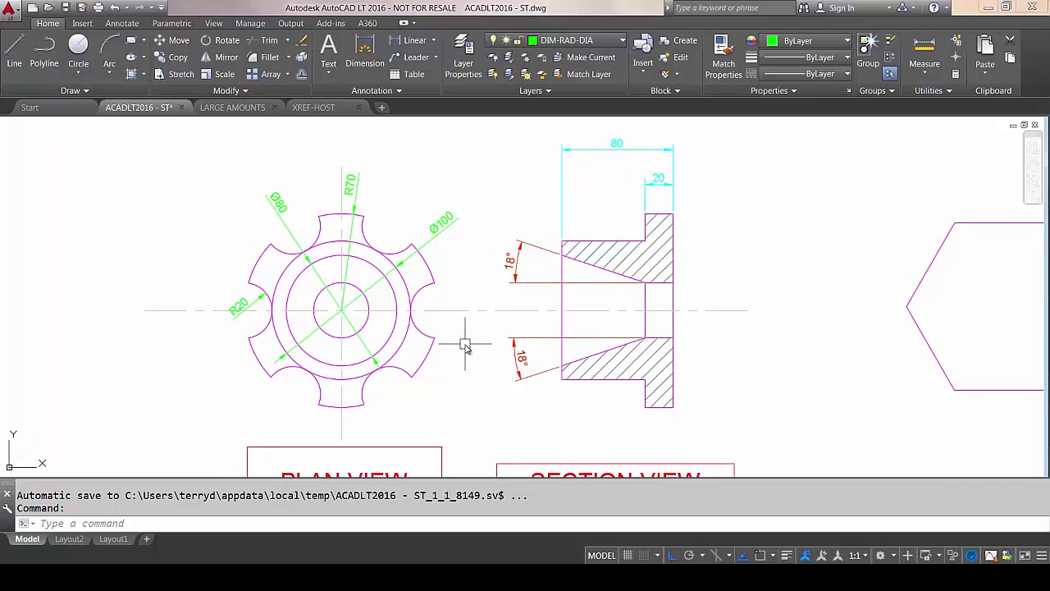
pyautogui.write('DIMLA')
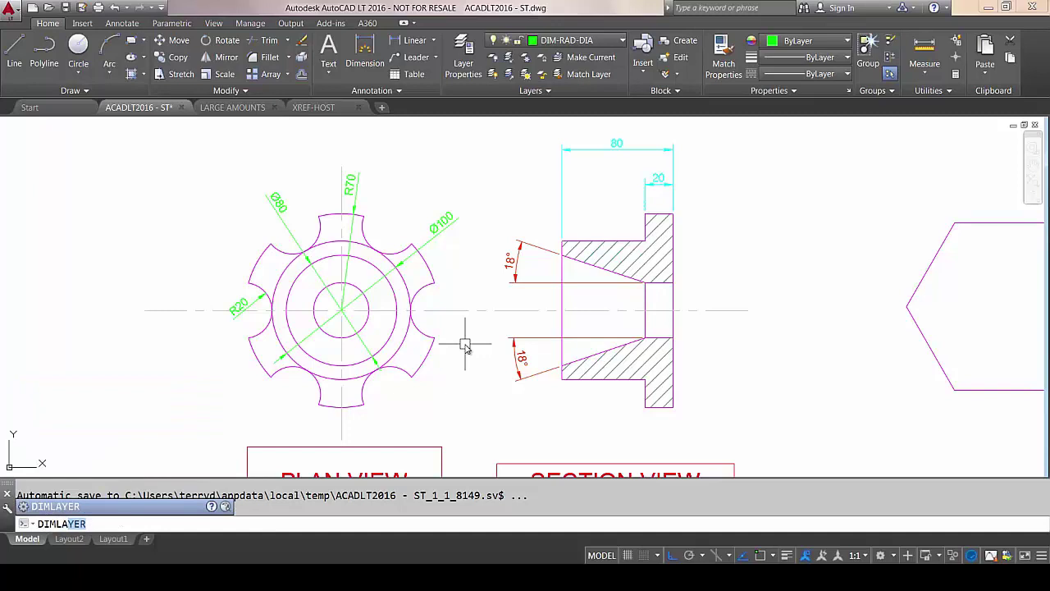
pyautogui.write('YER')
pyautogui.press('Return')
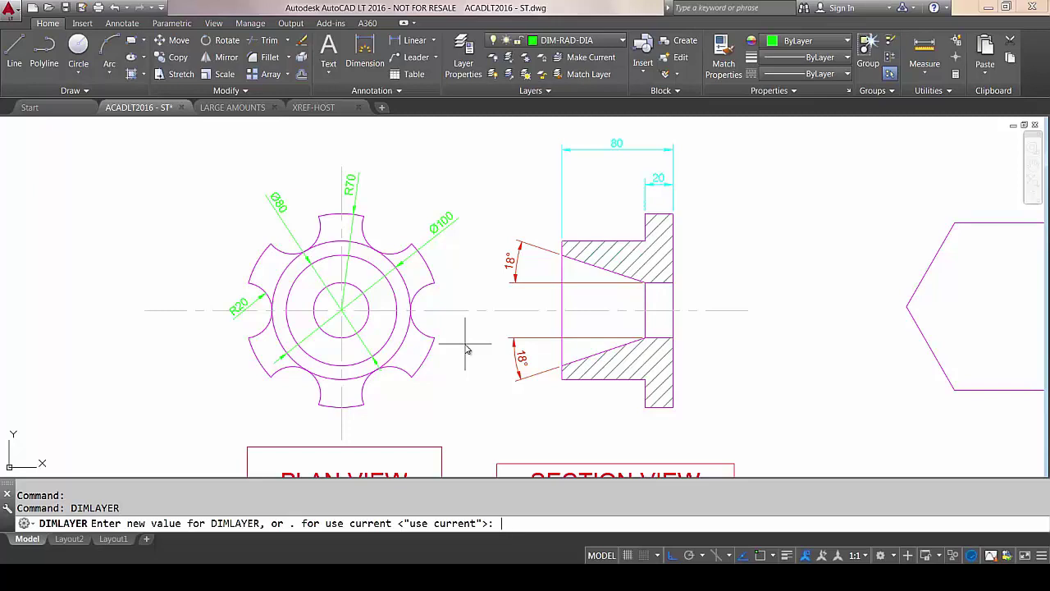
pyautogui.press('Escape')
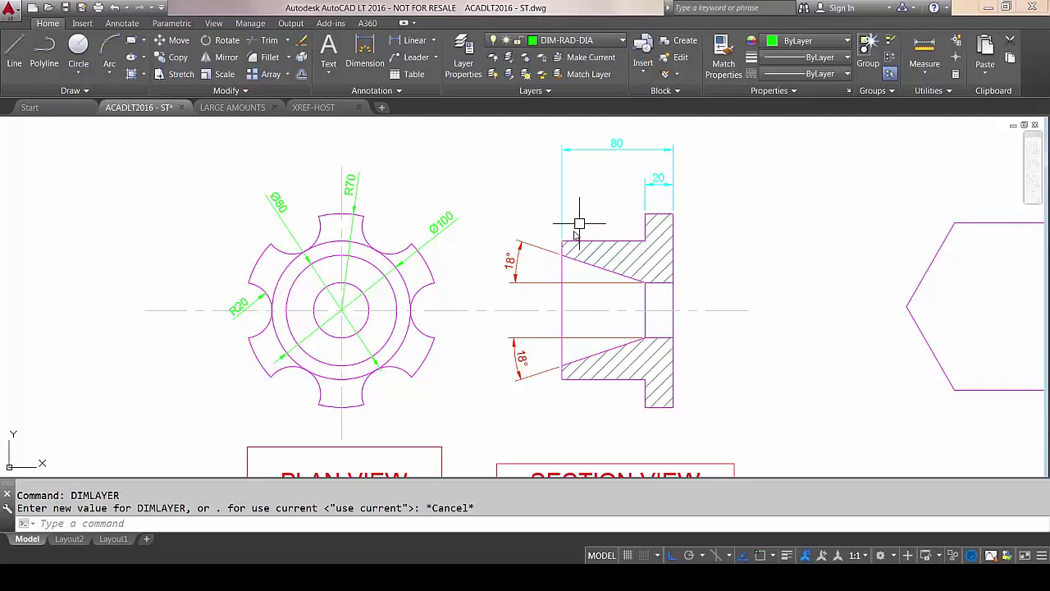
# - Open the text of the section view's overall length dimension for editing, widen its text frame and close the editor
pyautogui.scroll(3, 585, 237)
pyautogui.scroll(3, 593, 240)
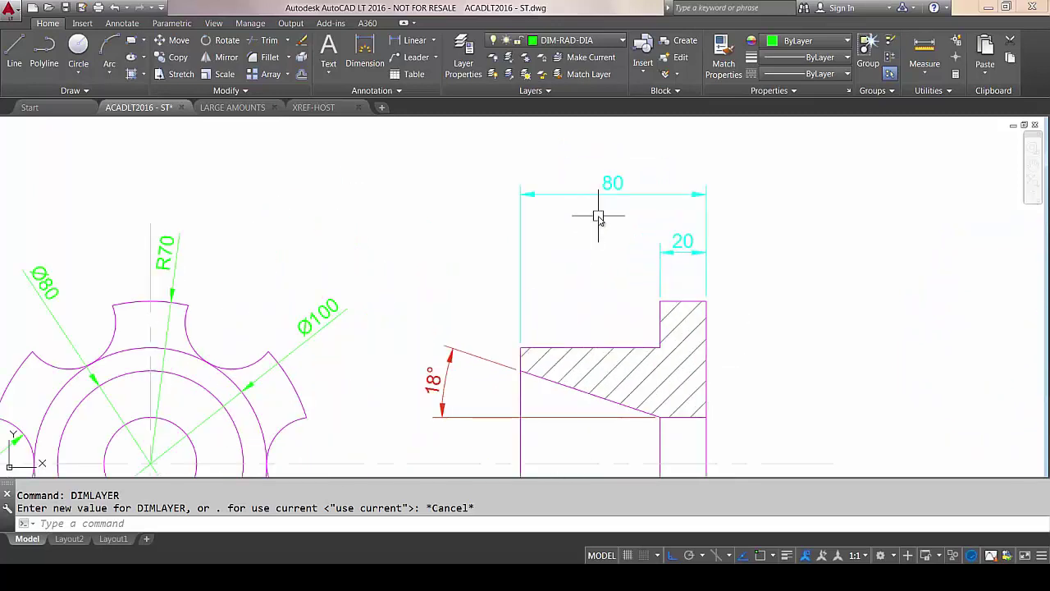
pyautogui.moveTo(621, 257); pyautogui.dragTo(582, 281, button='middle')
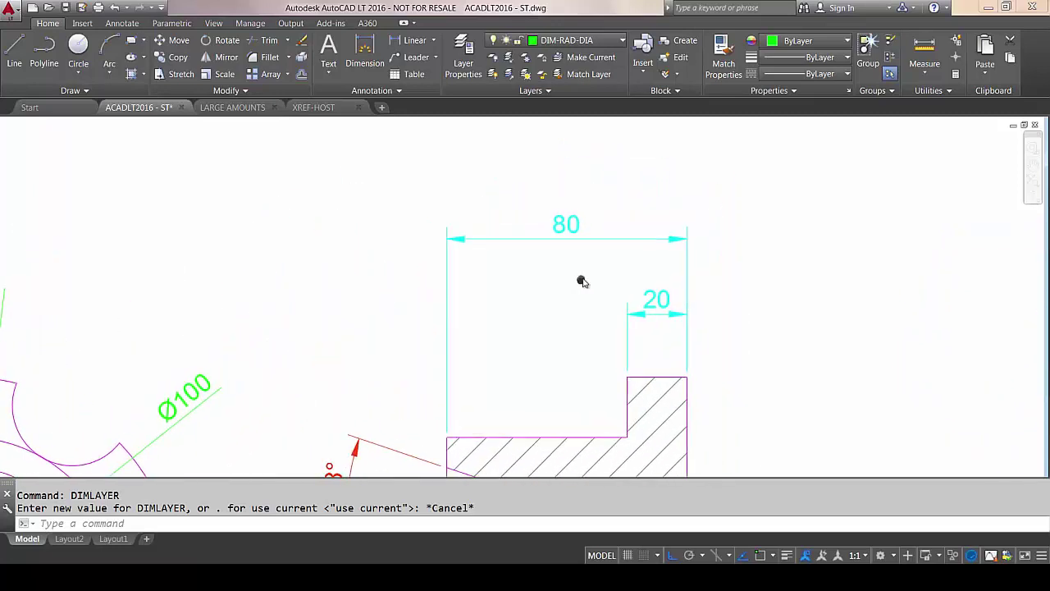
pyautogui.click(565, 222)
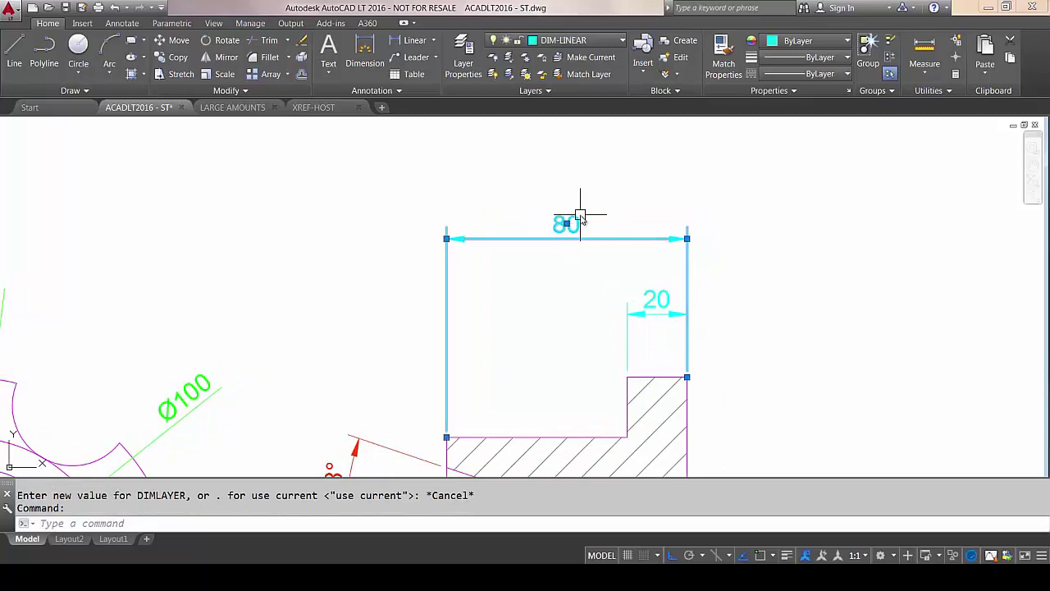
pyautogui.doubleClick(575, 219)
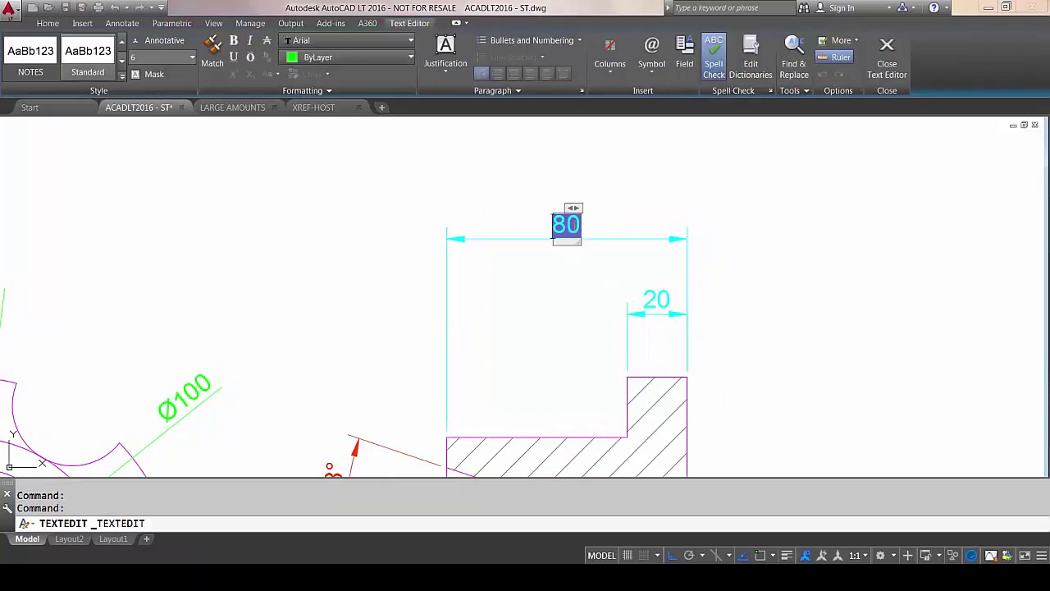
pyautogui.moveTo(574, 209); pyautogui.dragTo(633, 202)
pyautogui.click(607, 266)
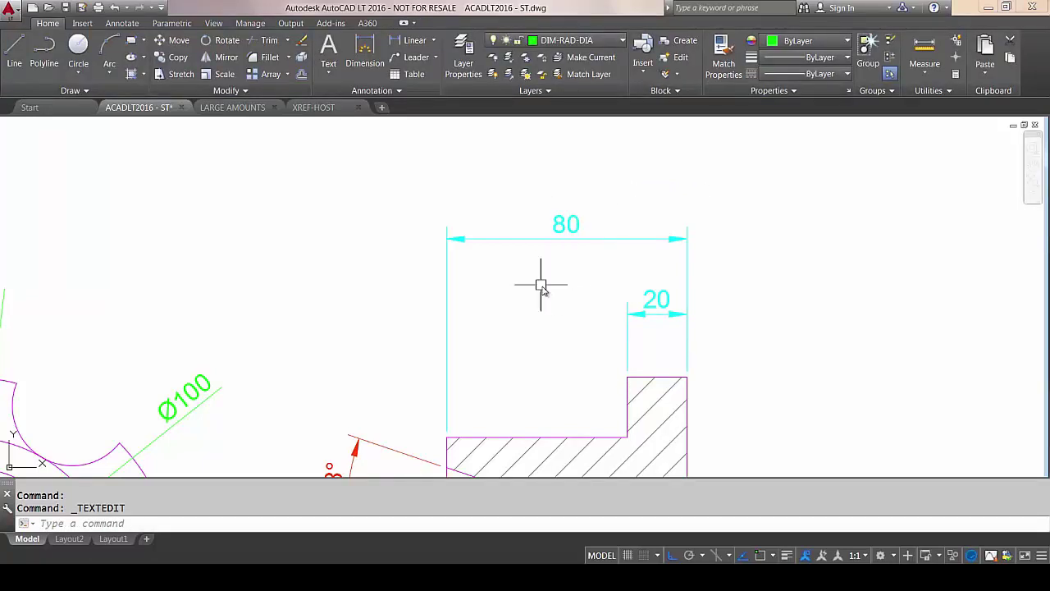
# - Make COMPONENT the current layer for working on the shapes above the GEOMETRIC OBJECT SNAP label
pyautogui.scroll(-3, 539, 284)
pyautogui.moveTo(535, 293)
pyautogui.mouseDown(button='middle')
pyautogui.moveTo(560, 220)
pyautogui.moveTo(434, 230)
pyautogui.moveTo(422, 241)
pyautogui.mouseUp(button='middle')
pyautogui.scroll(-2, 559, 220)
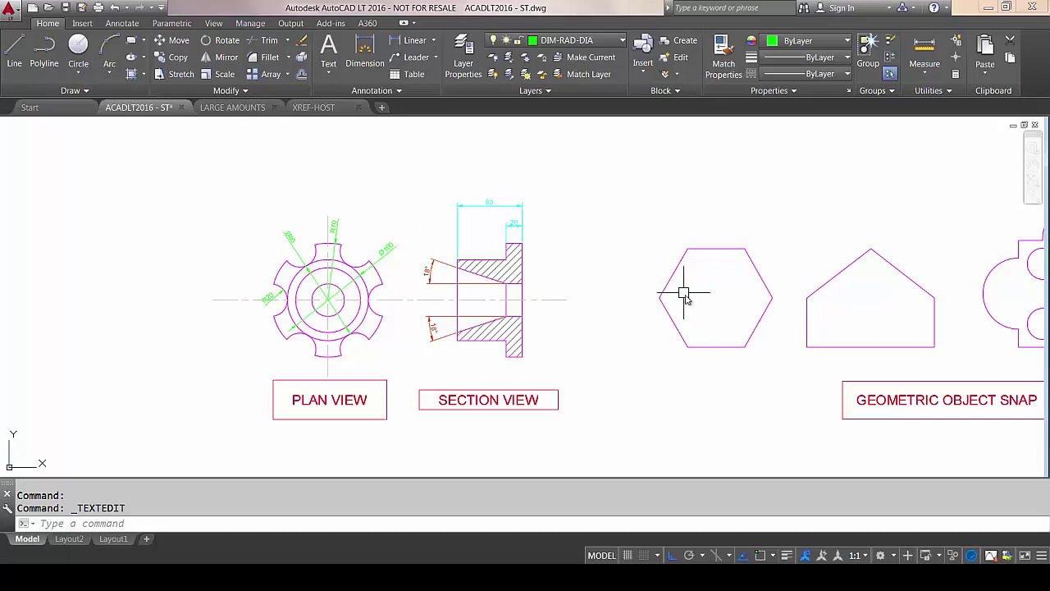
pyautogui.moveTo(694, 301); pyautogui.dragTo(298, 293, button='middle')
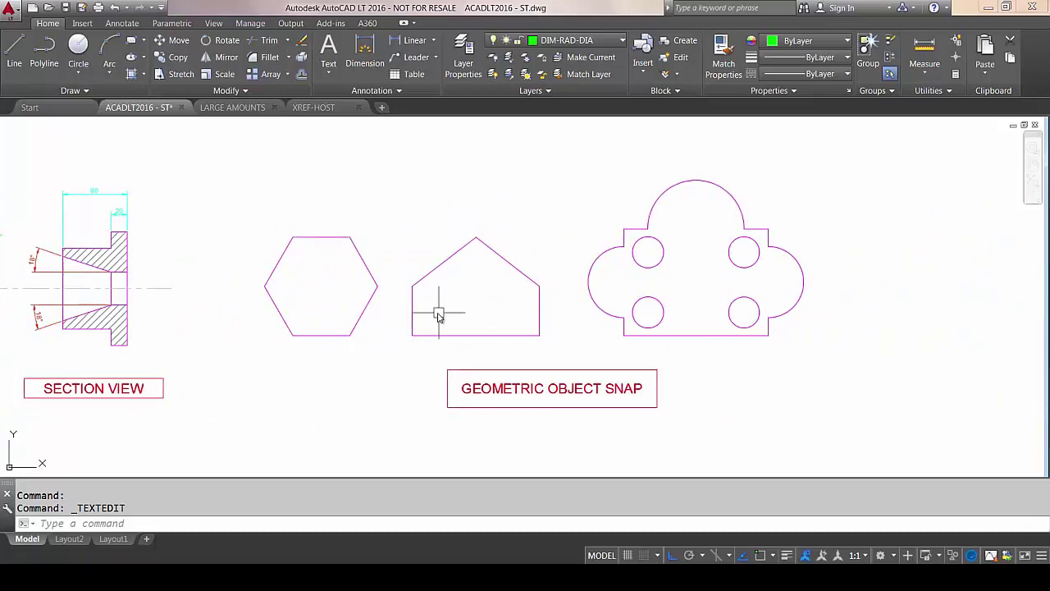
pyautogui.scroll(1, 448, 307)
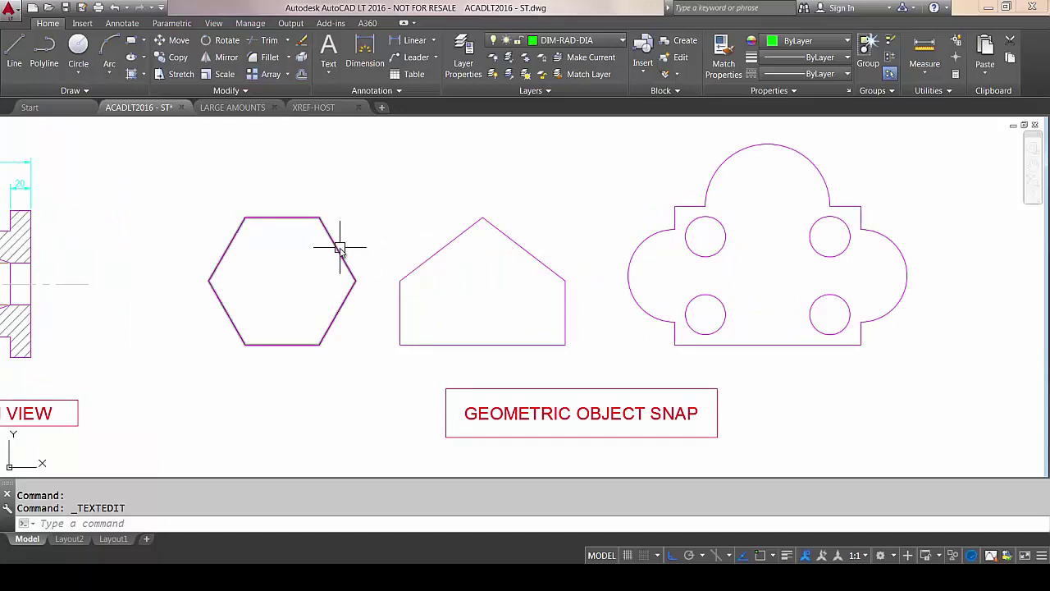
pyautogui.moveTo(340, 247)
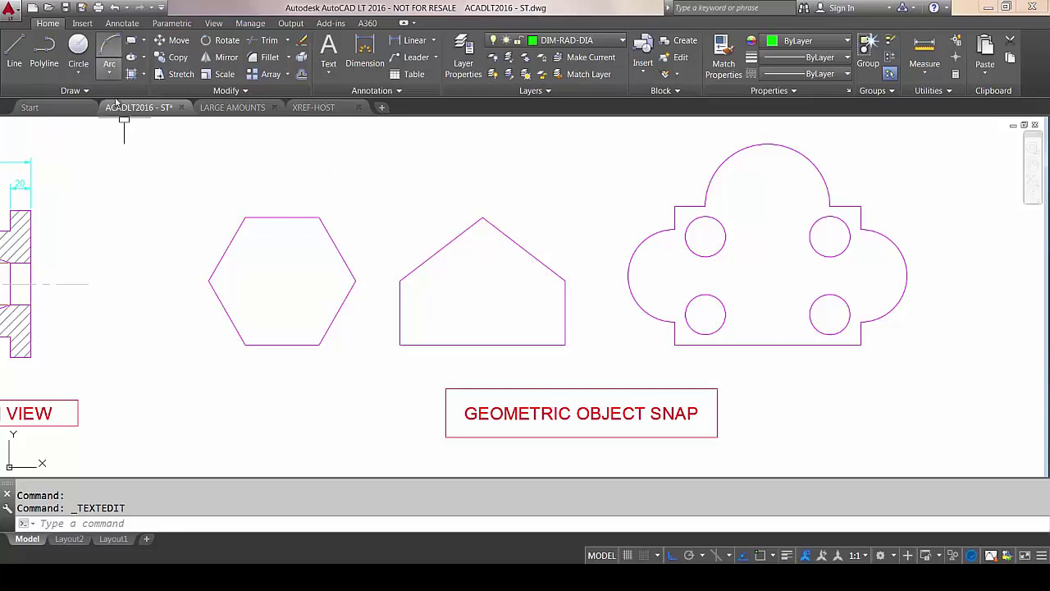
pyautogui.click(575, 40)
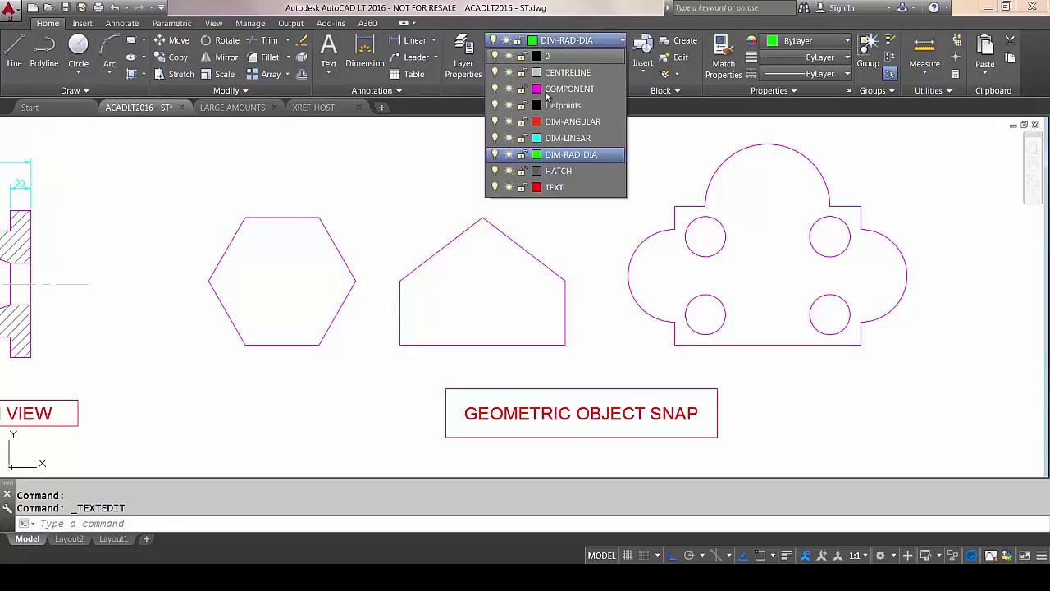
pyautogui.click(575, 89)
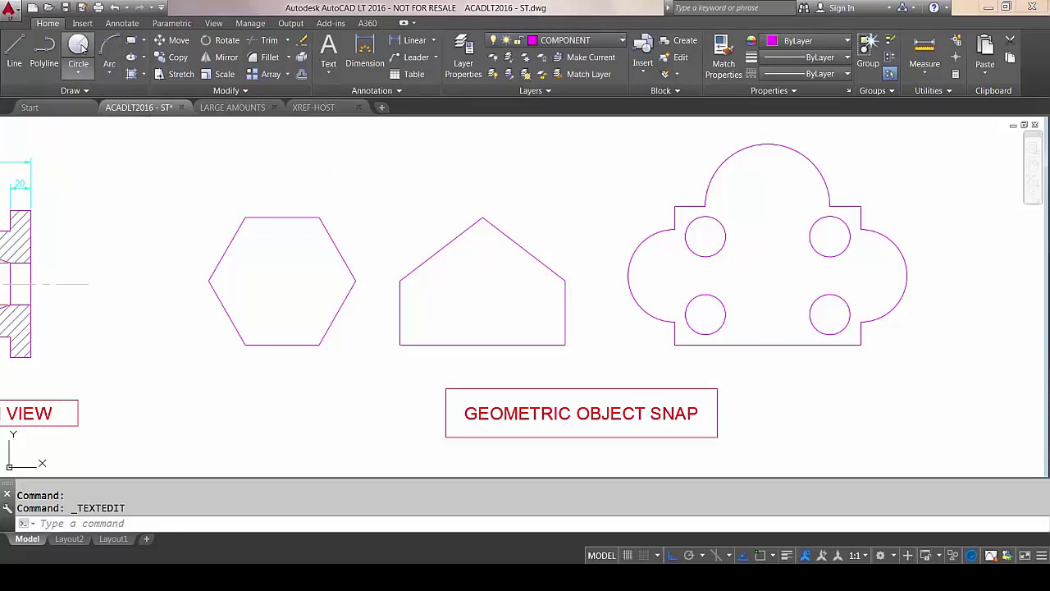
# - Turn on object snap, check that Geometric Center is enabled, and draw a circle of about 26.5 radius at the hexagon's geometric center
pyautogui.click(78, 49)
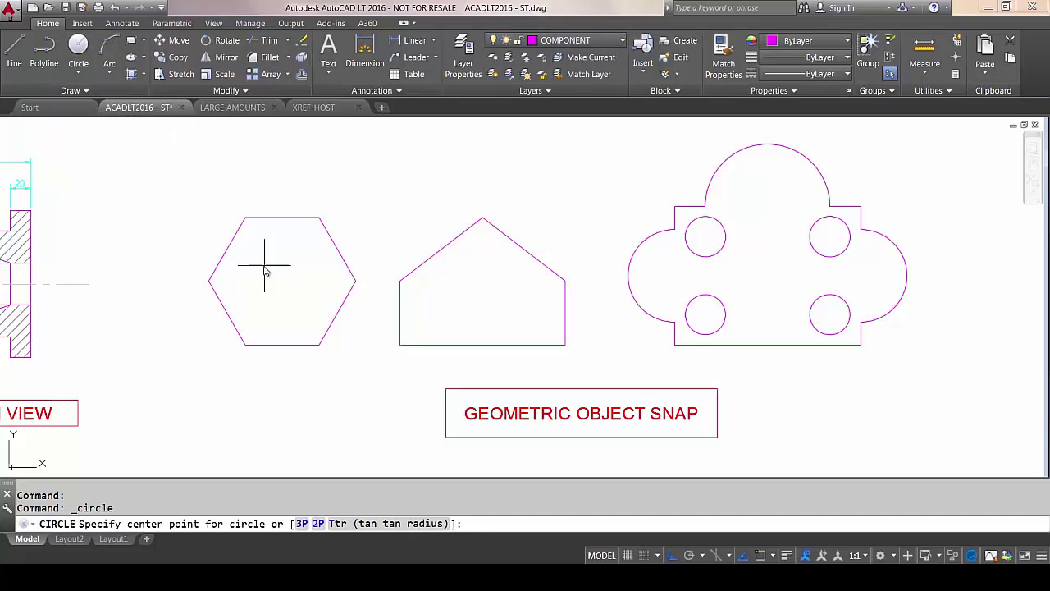
pyautogui.press('F3')
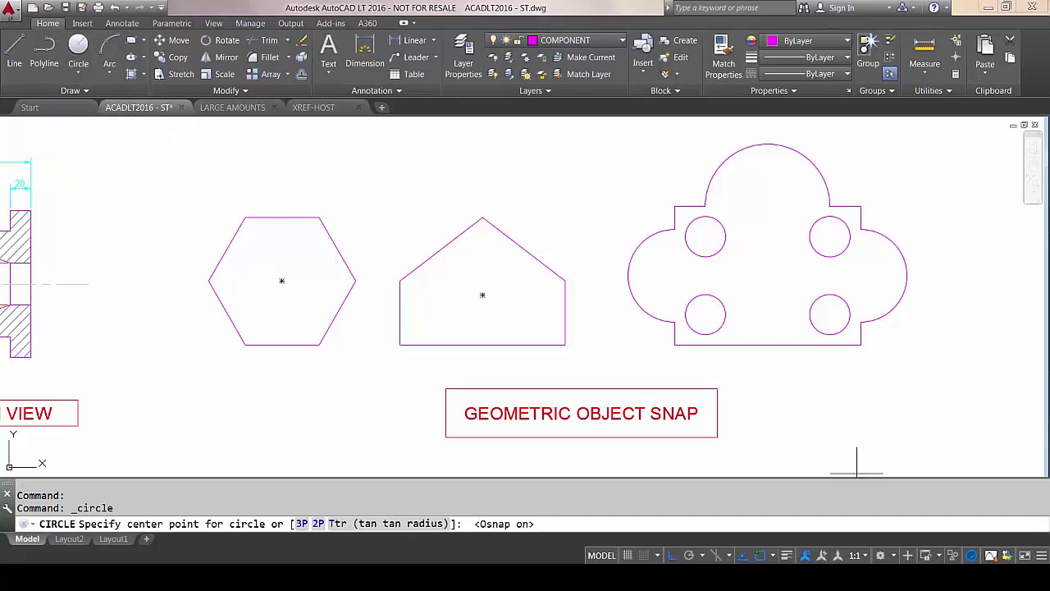
pyautogui.click(773, 557)
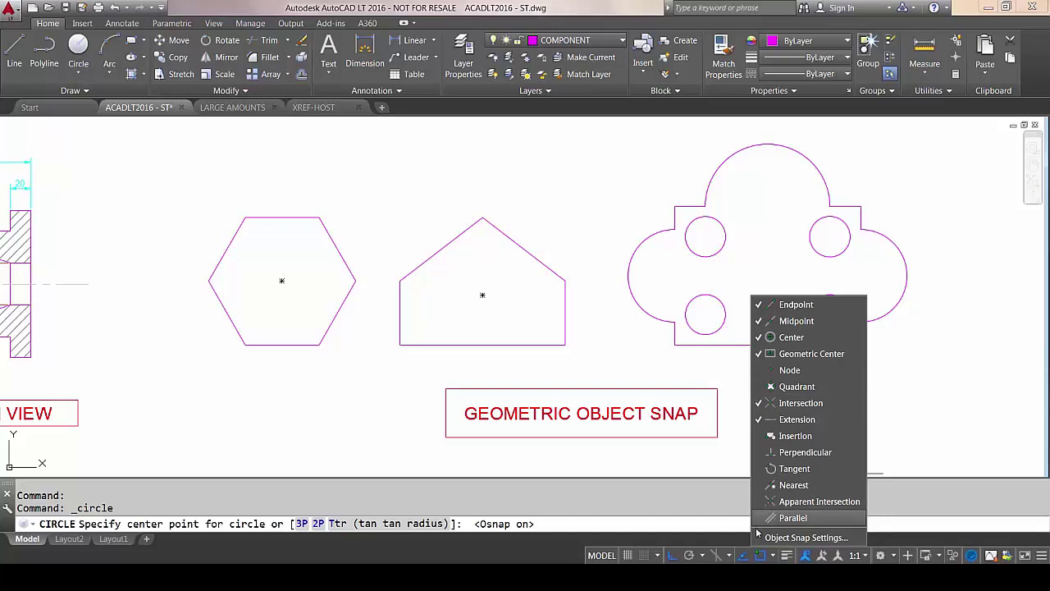
pyautogui.click(769, 556)
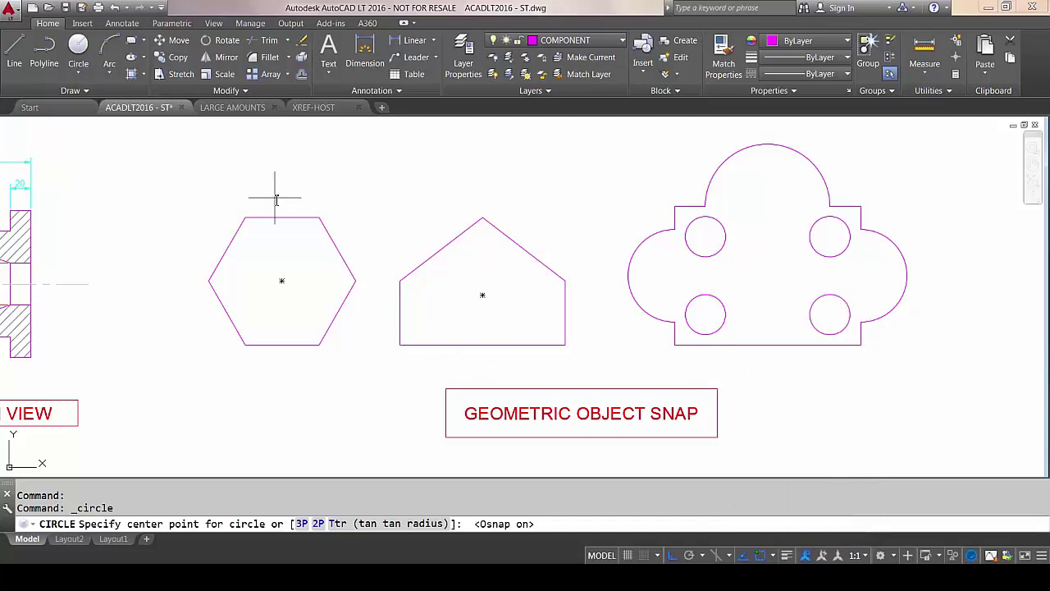
pyautogui.click(281, 281)
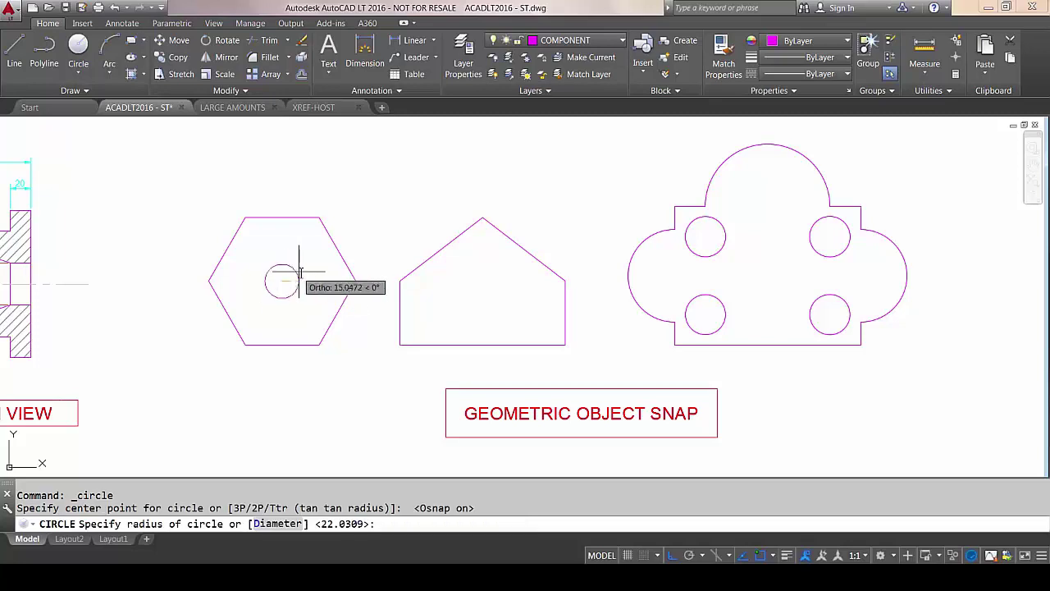
pyautogui.click(311, 272)
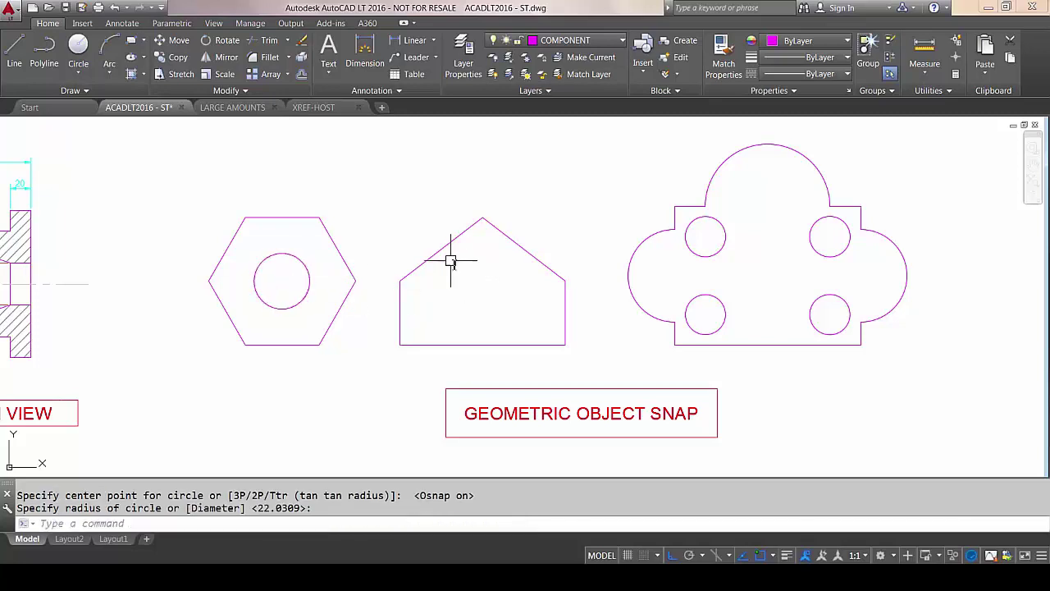
# - Draw a circle of about 25.5 radius at the geometric center of the house-shaped pentagon
pyautogui.click(82, 48)
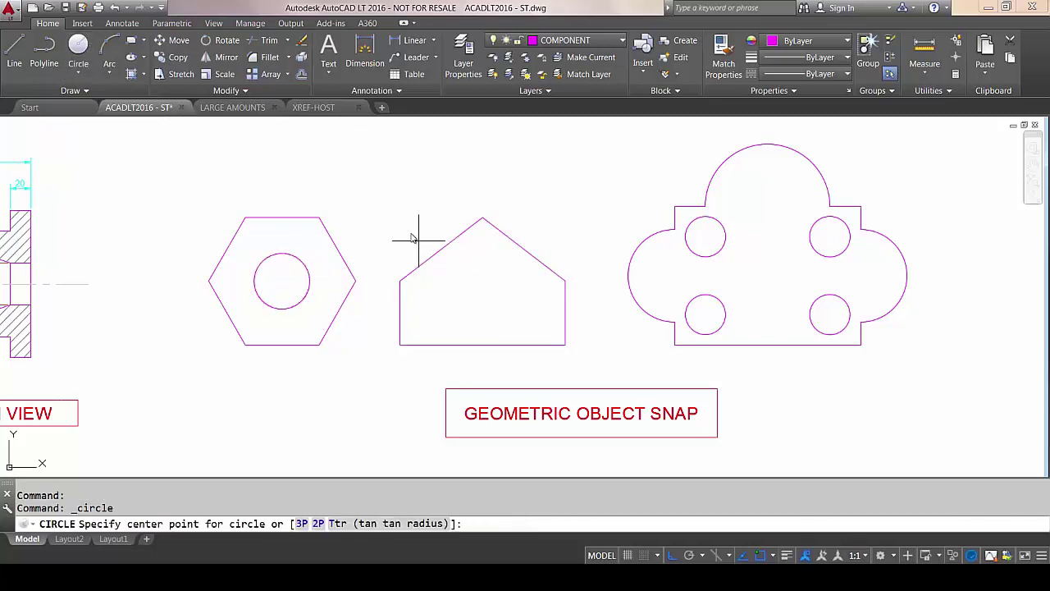
pyautogui.click(483, 295)
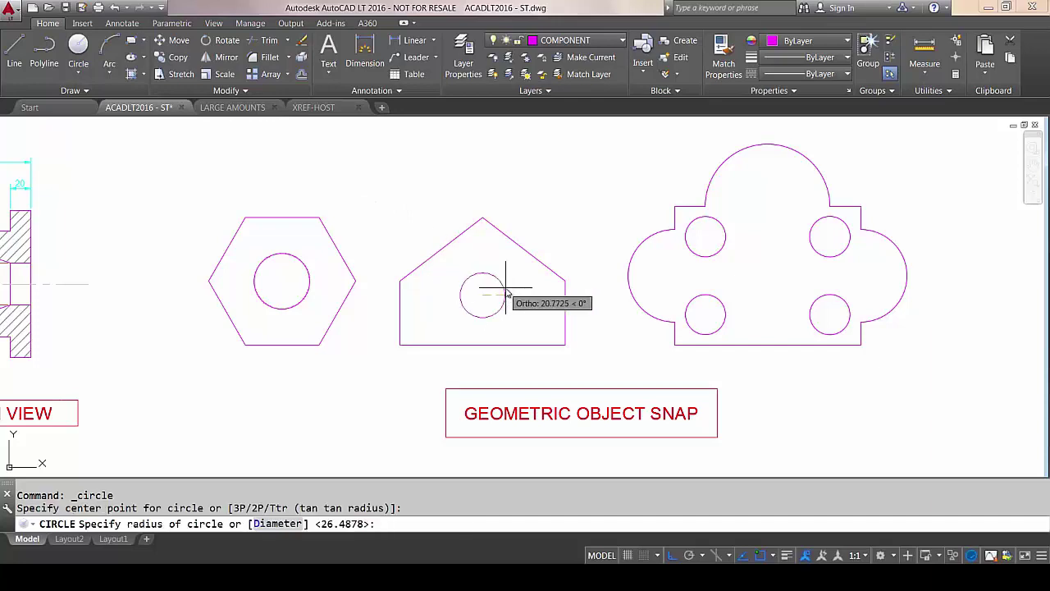
pyautogui.click(509, 299)
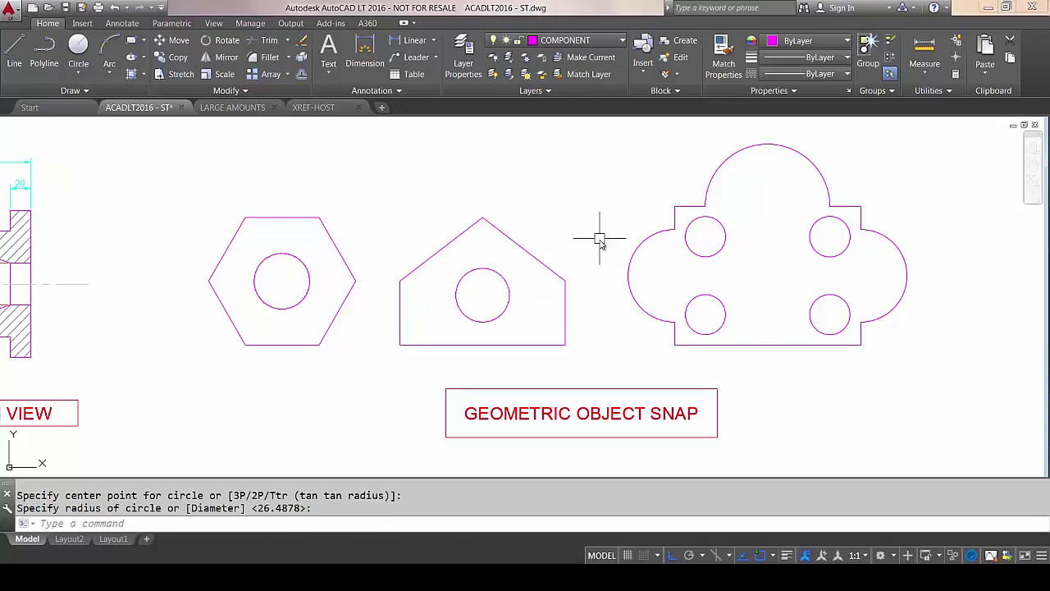
# - Draw a circle of about 28 radius at the geometric center of the lobed outline, between its four small circles
pyautogui.moveTo(586, 216)
pyautogui.mouseDown(button='middle')
pyautogui.moveTo(353, 270)
pyautogui.moveTo(304, 246)
pyautogui.mouseUp(button='middle')
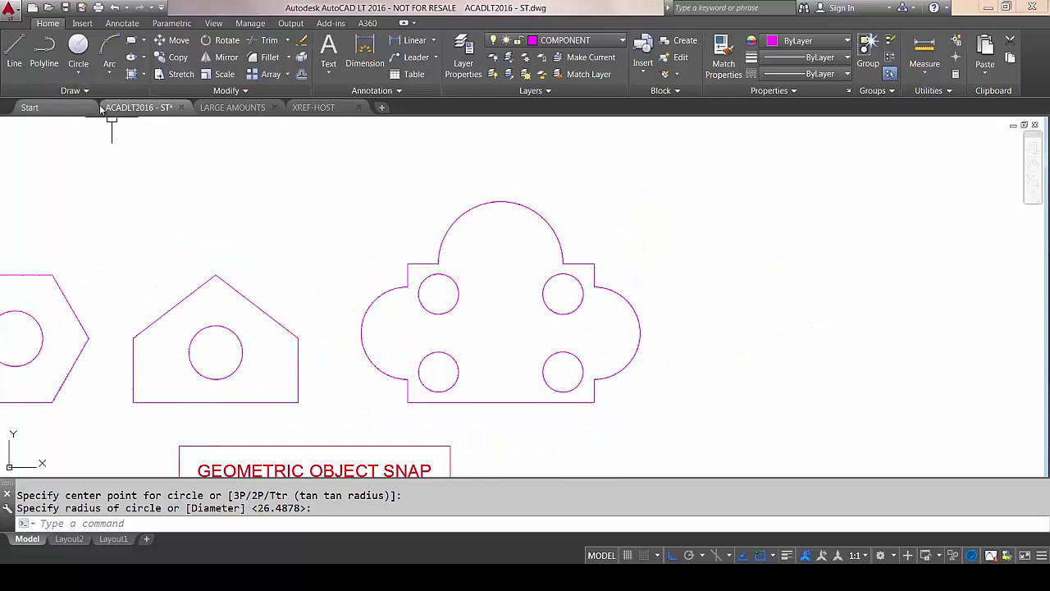
pyautogui.click(78, 51)
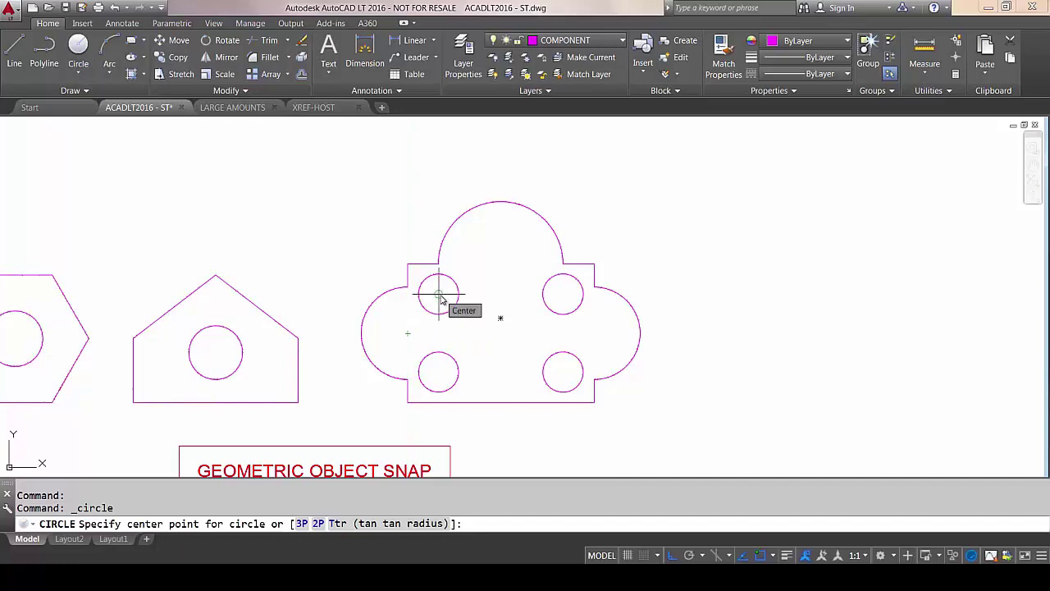
pyautogui.click(501, 318)
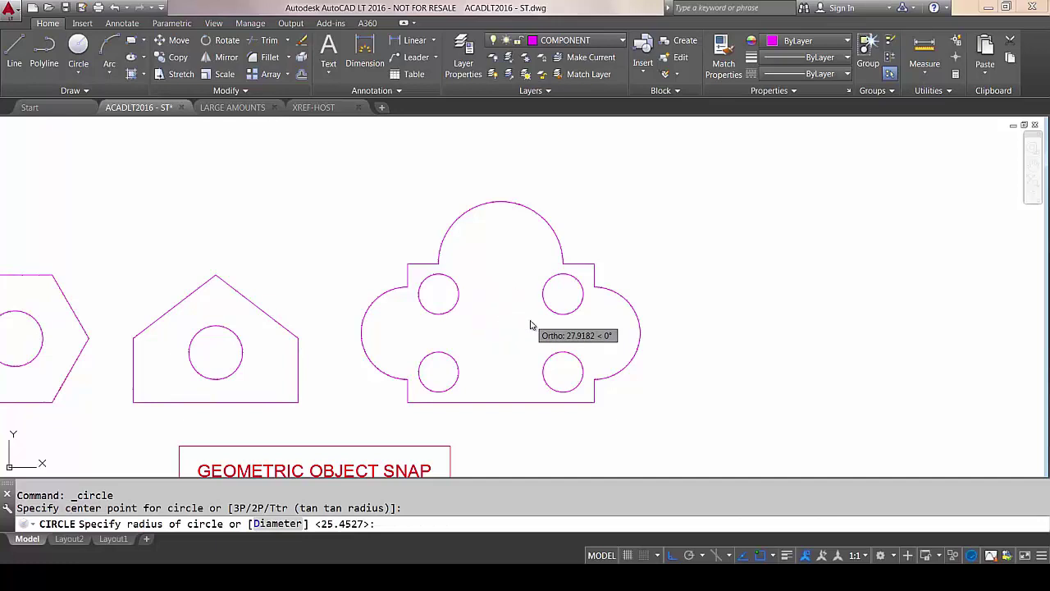
pyautogui.click(531, 320)
# - Run SYSVARMONITOR and reset all monitored system variables to their preferred values
pyautogui.moveTo(311, 239); pyautogui.dragTo(391, 234, button='middle')
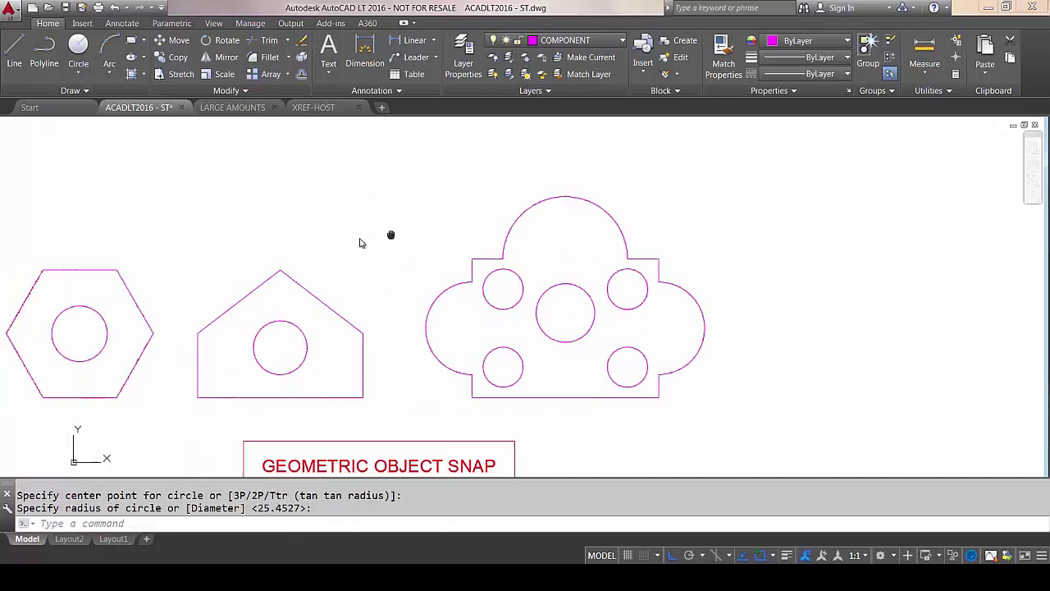
pyautogui.scroll(-1, 466, 230)
pyautogui.moveTo(293, 298); pyautogui.dragTo(404, 283, button='middle')
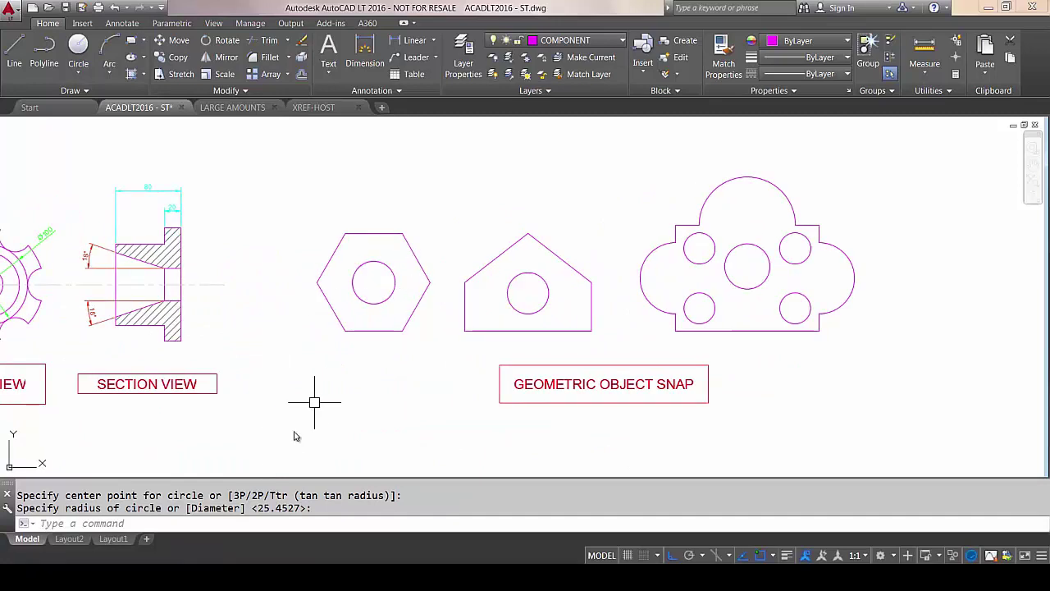
pyautogui.moveTo(293, 369)
pyautogui.mouseDown(button='middle')
pyautogui.moveTo(394, 364)
pyautogui.moveTo(422, 348)
pyautogui.mouseUp(button='middle')
pyautogui.scroll(-2, 359, 366)
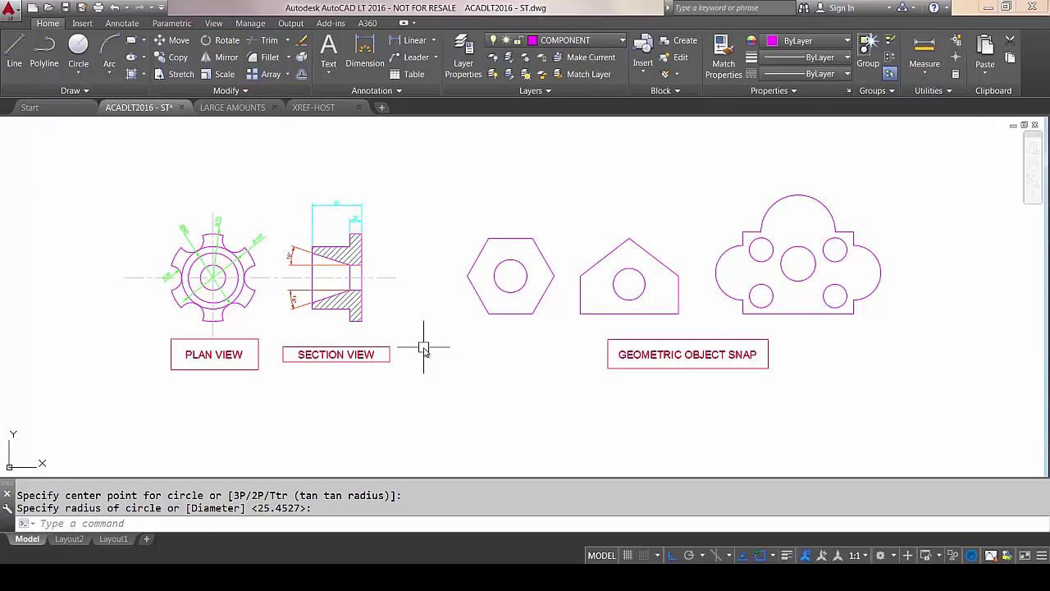
pyautogui.write('SYSVARMONITOR')
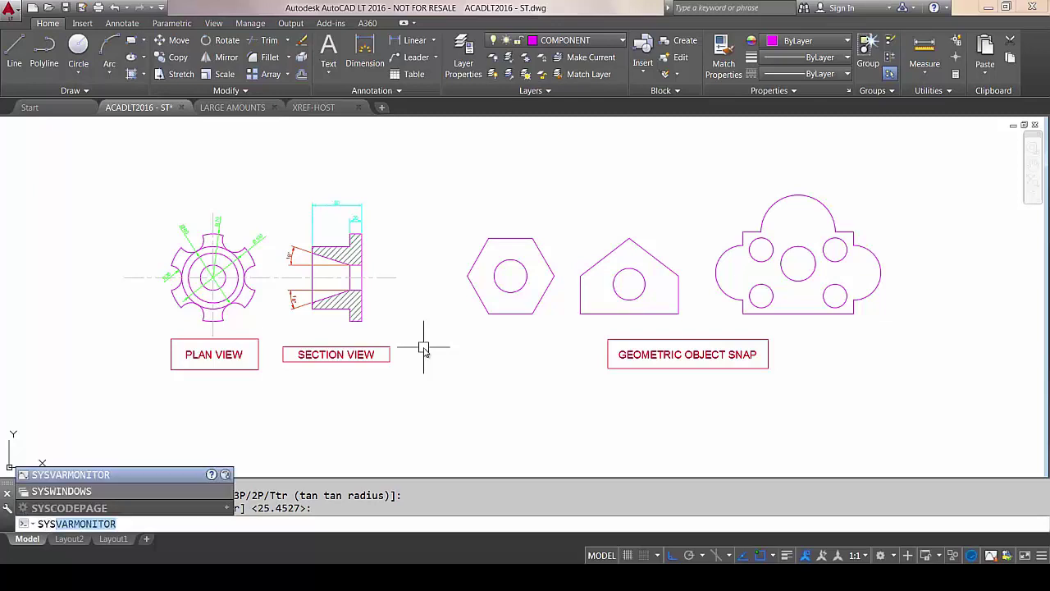
pyautogui.click(93, 524)
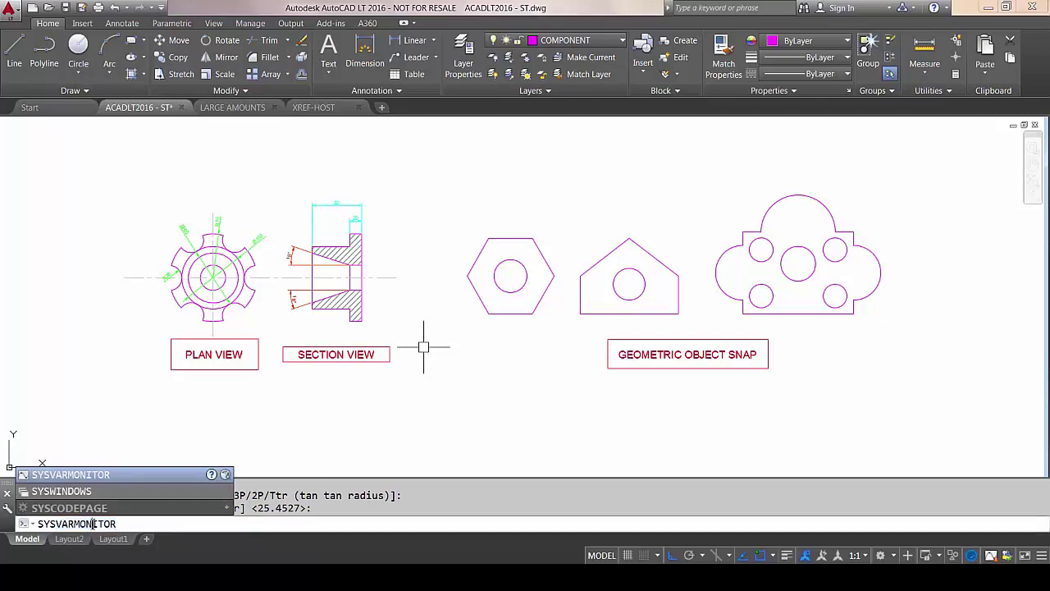
pyautogui.press('Return')
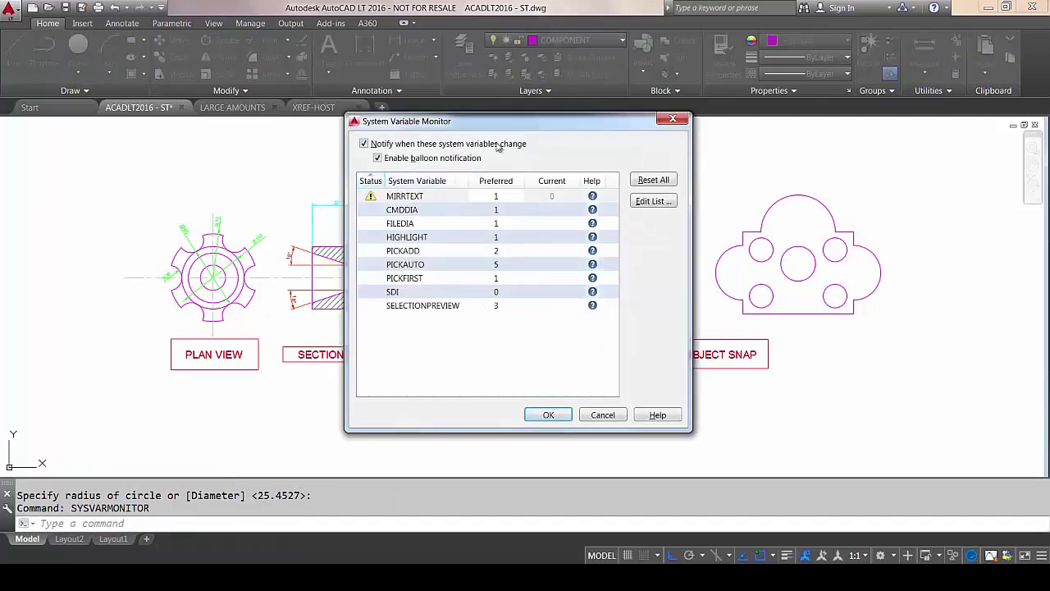
pyautogui.moveTo(510, 127); pyautogui.dragTo(513, 157)
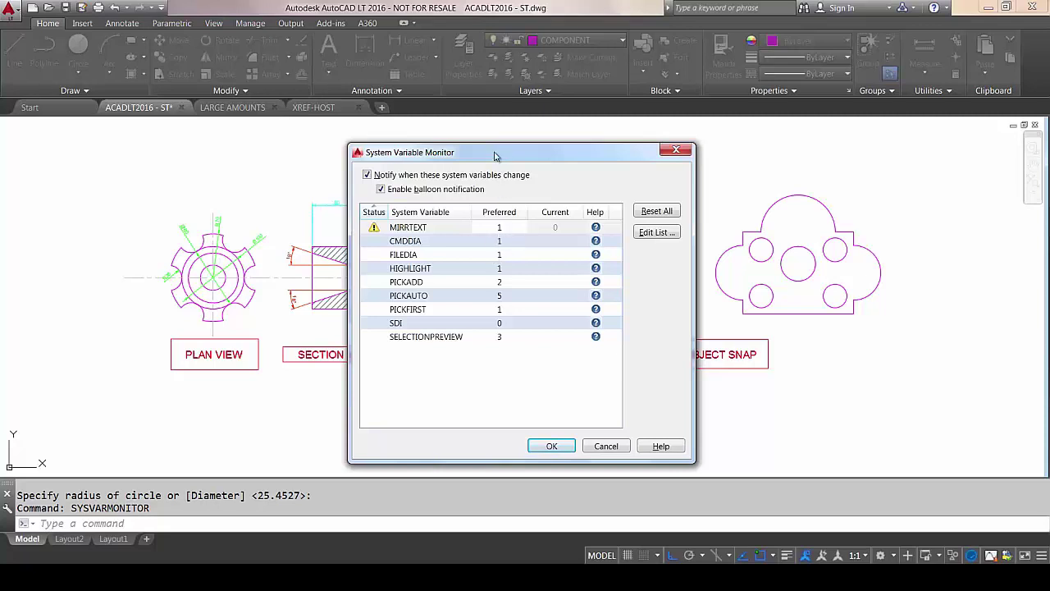
pyautogui.moveTo(493, 157); pyautogui.dragTo(465, 152)
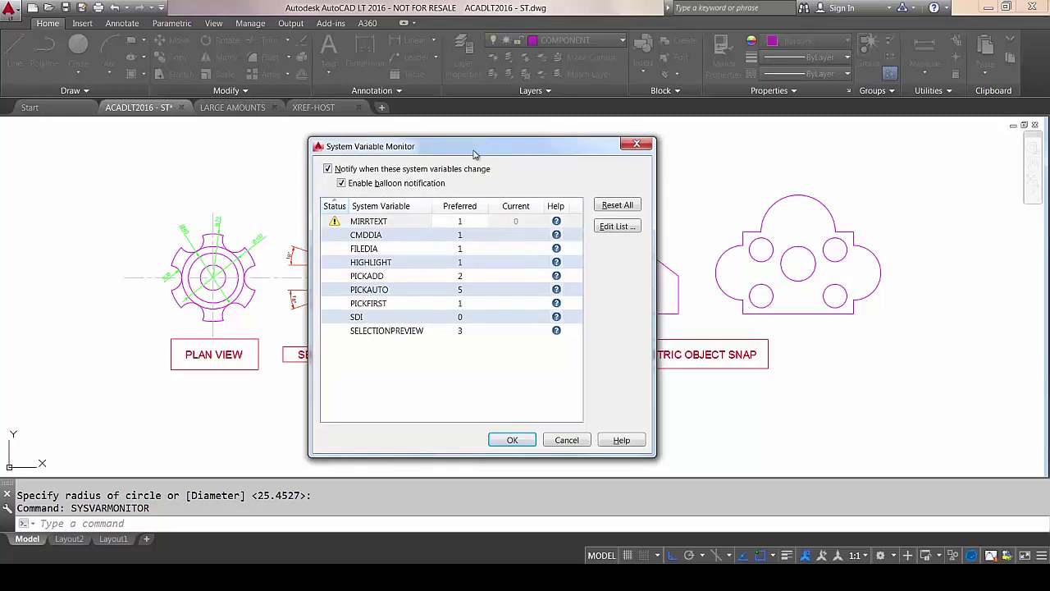
pyautogui.click(611, 206)
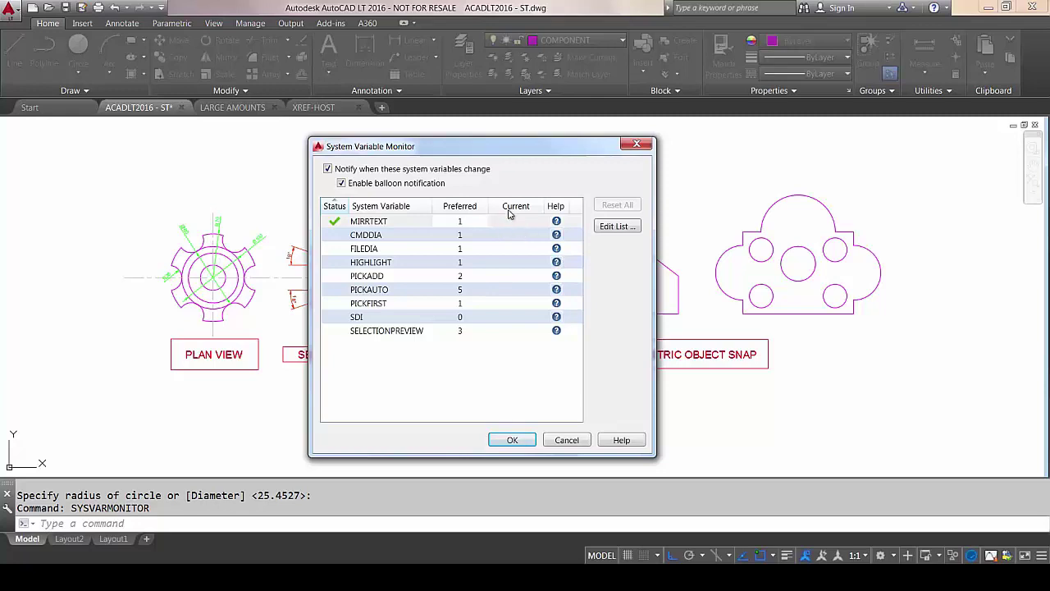
pyautogui.click(511, 441)
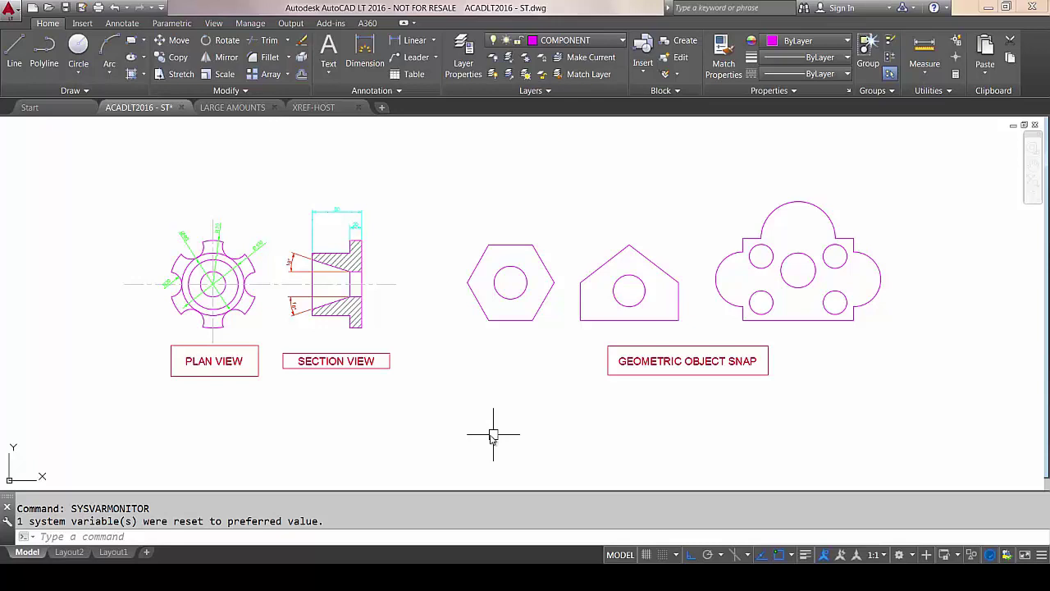
# - Reopen the System Variable Monitor, set MIRRTEXT's preferred value to 0 and apply the preferred values to all variables
pyautogui.press('Up')
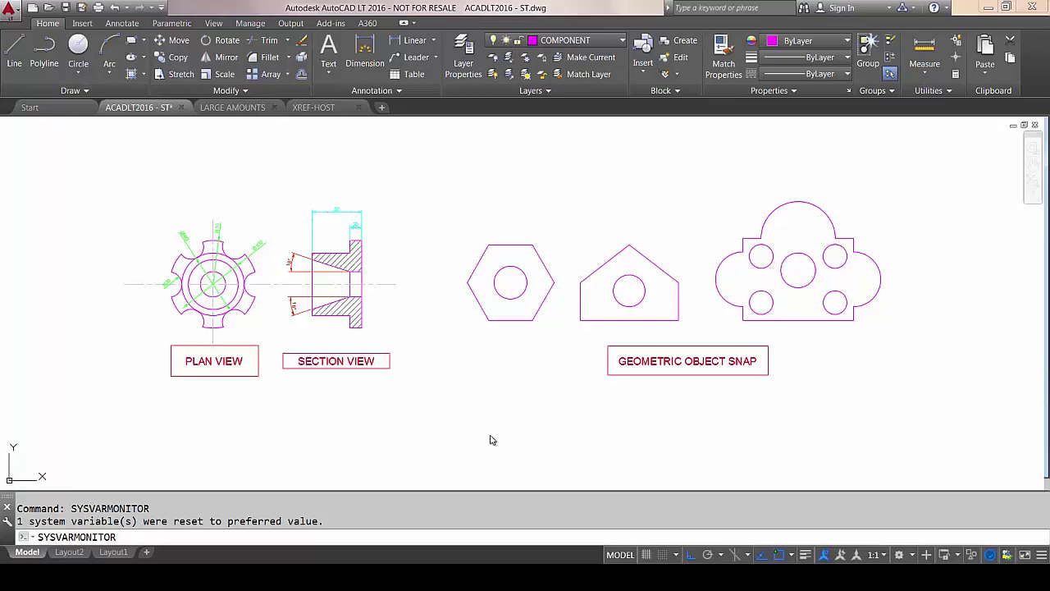
pyautogui.press('Return')
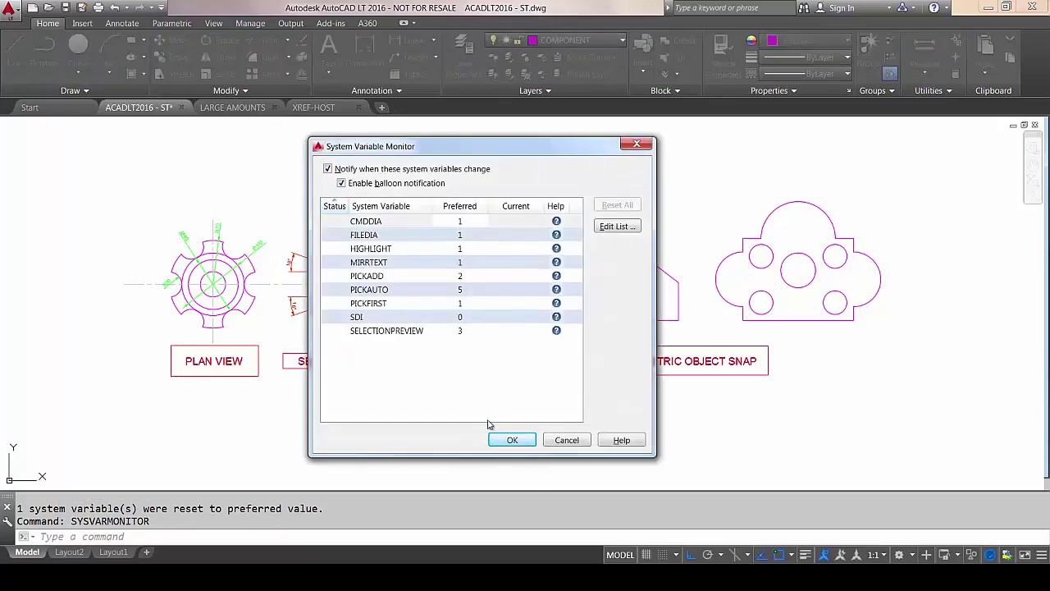
pyautogui.doubleClick(465, 263)
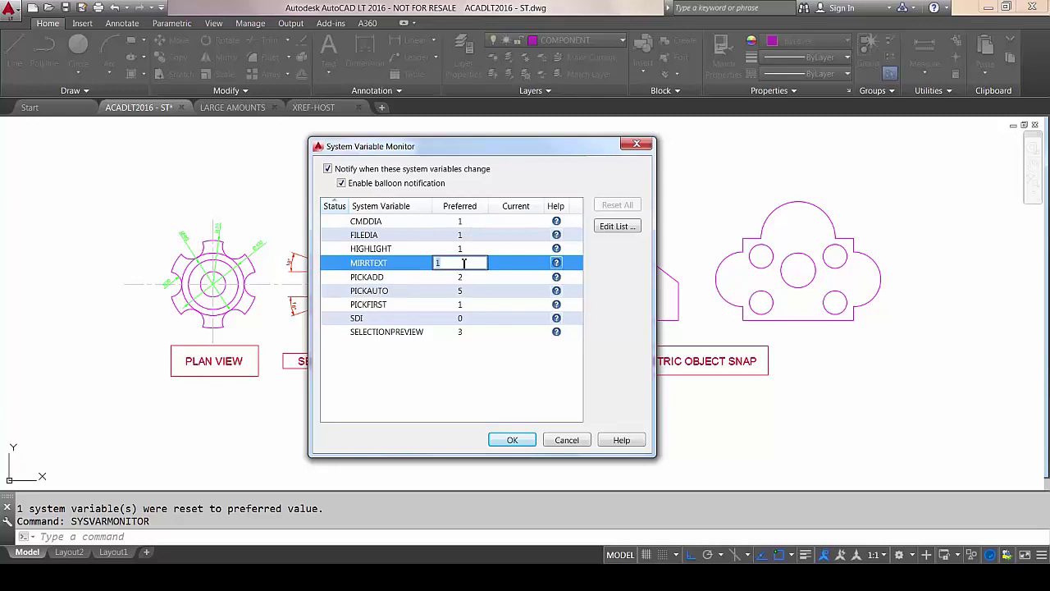
pyautogui.press('Return')
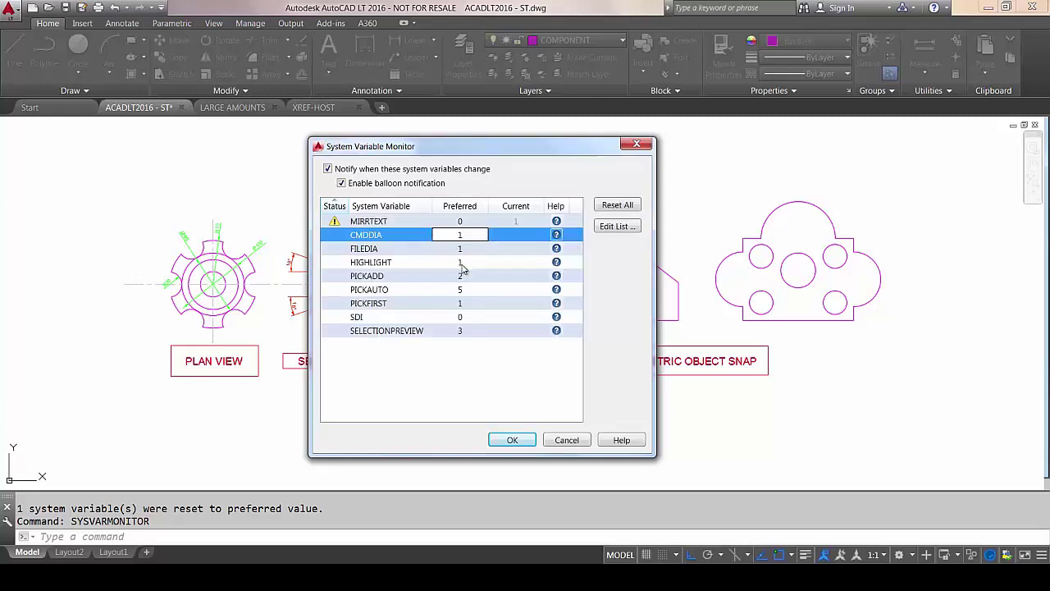
pyautogui.click(618, 206)
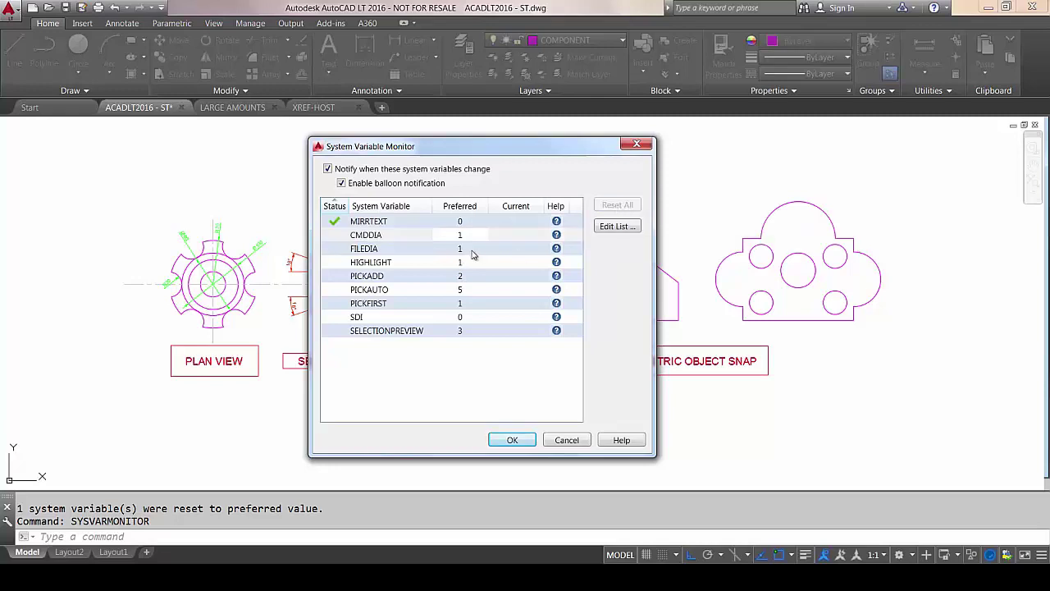
pyautogui.click(513, 442)
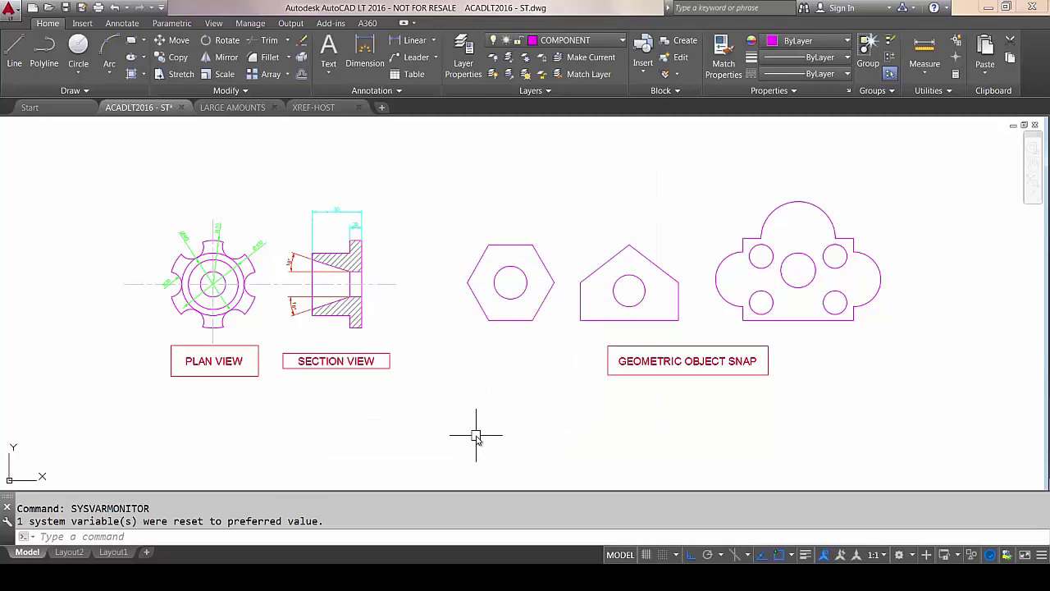
# - Set the MIRRTEXT system variable to 1 to trigger the monitor's change notification
pyautogui.write('M')
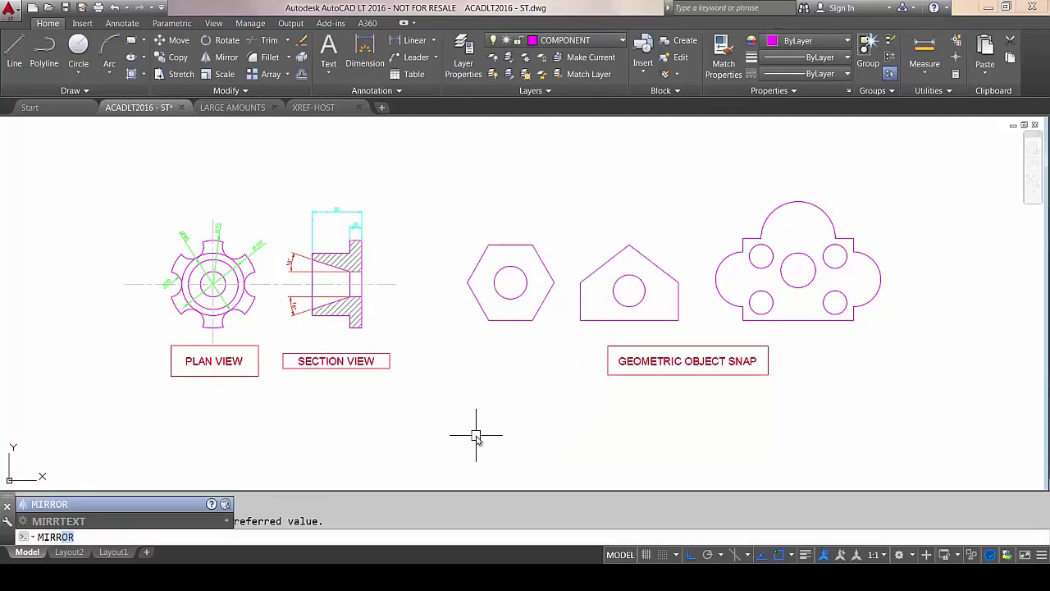
pyautogui.write('IRRTEXT')
pyautogui.press('Return')
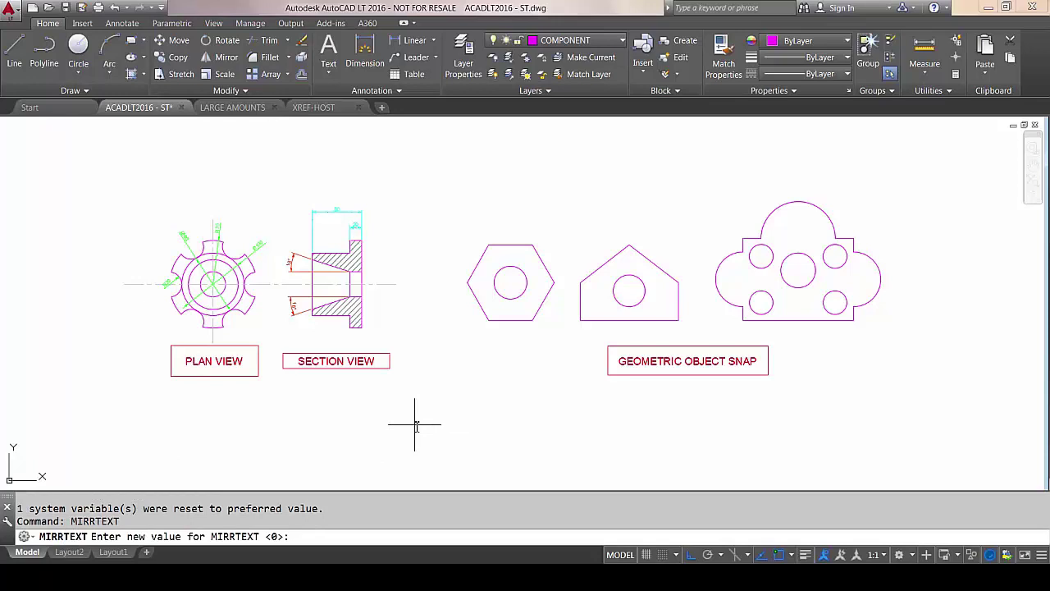
pyautogui.write('1')
pyautogui.press('Return')
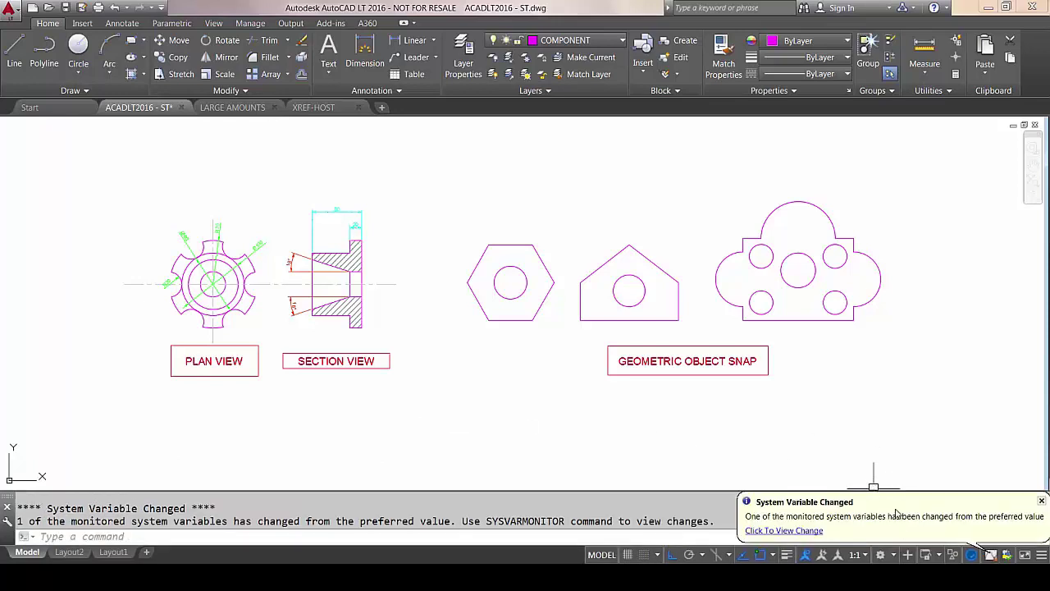
# - Open the System Variable Monitor from the change notification and try to reset MIRRTEXT to its preferred value
pyautogui.click(774, 531)
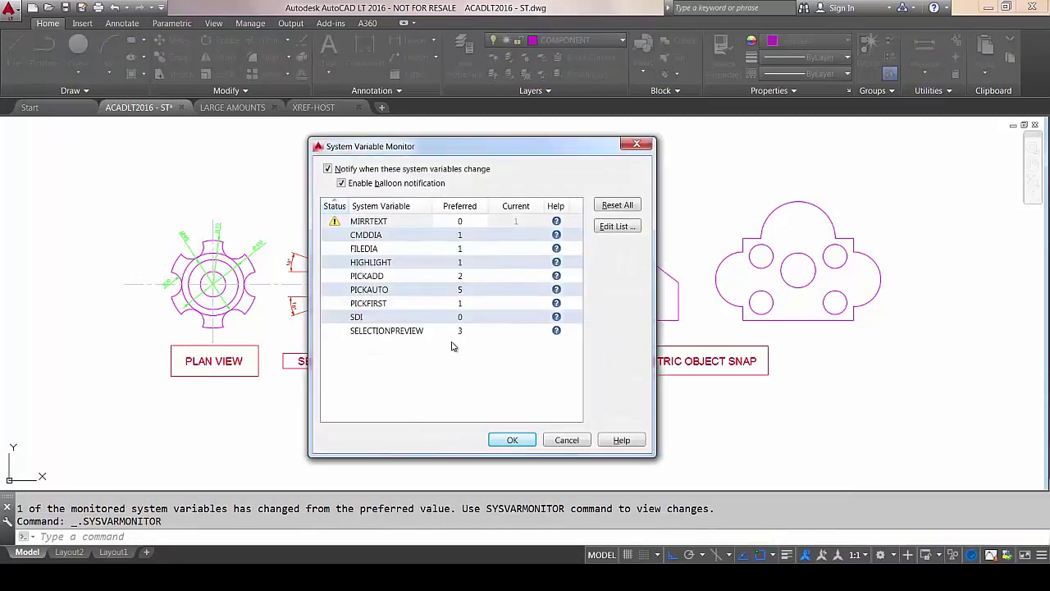
pyautogui.moveTo(468, 151); pyautogui.dragTo(470, 129)
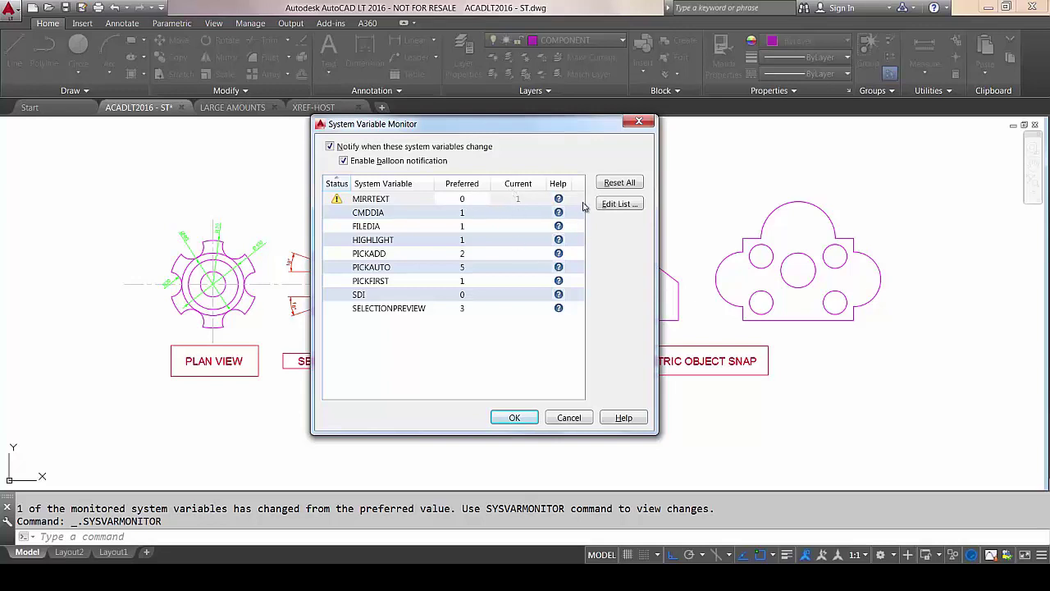
pyautogui.click(621, 184)
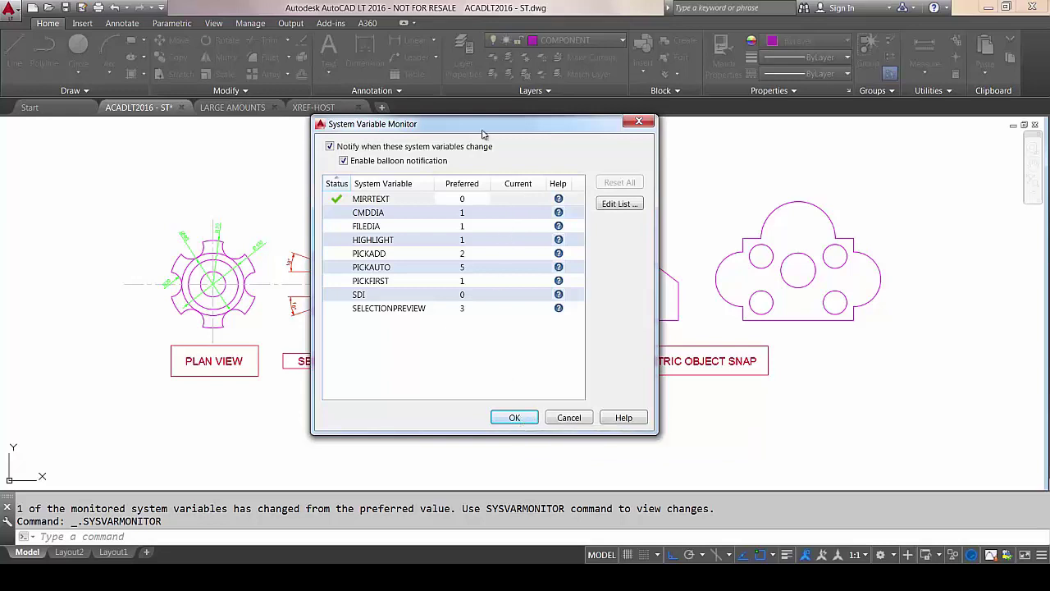
# - Browse the available system variables in the monitor's editable list, and leave the list and the System Variable Monitor without applying changes
pyautogui.moveTo(483, 133); pyautogui.dragTo(491, 95)
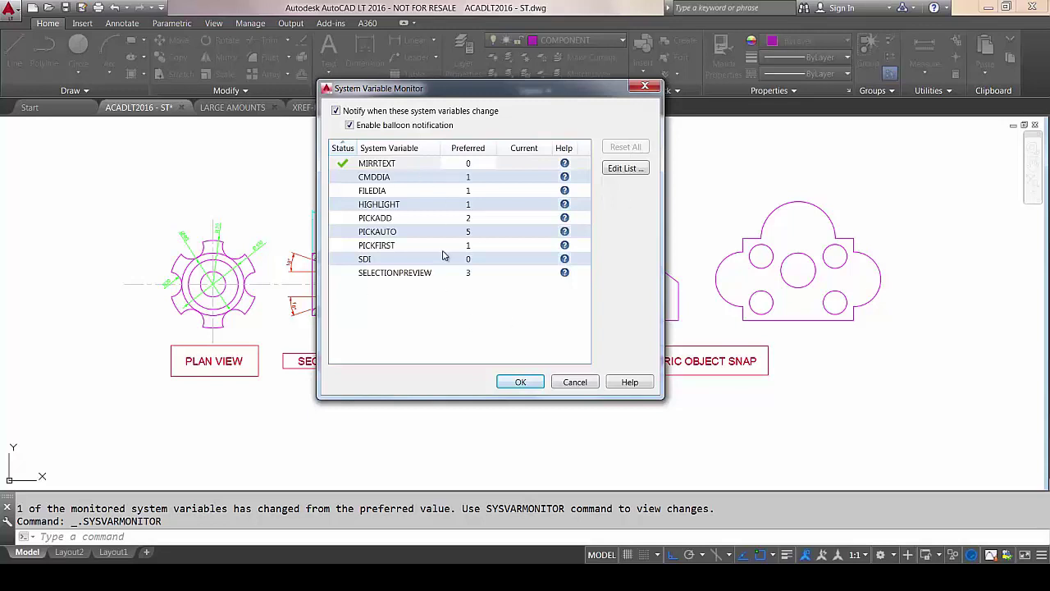
pyautogui.click(618, 173)
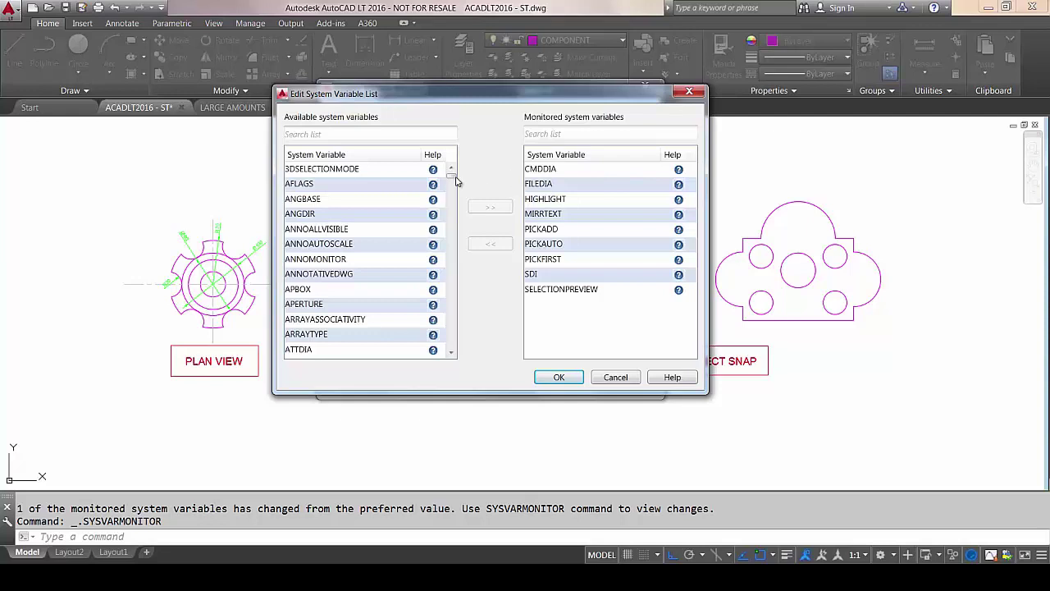
pyautogui.moveTo(451, 174); pyautogui.dragTo(453, 194)
pyautogui.moveTo(458, 217); pyautogui.dragTo(456, 252)
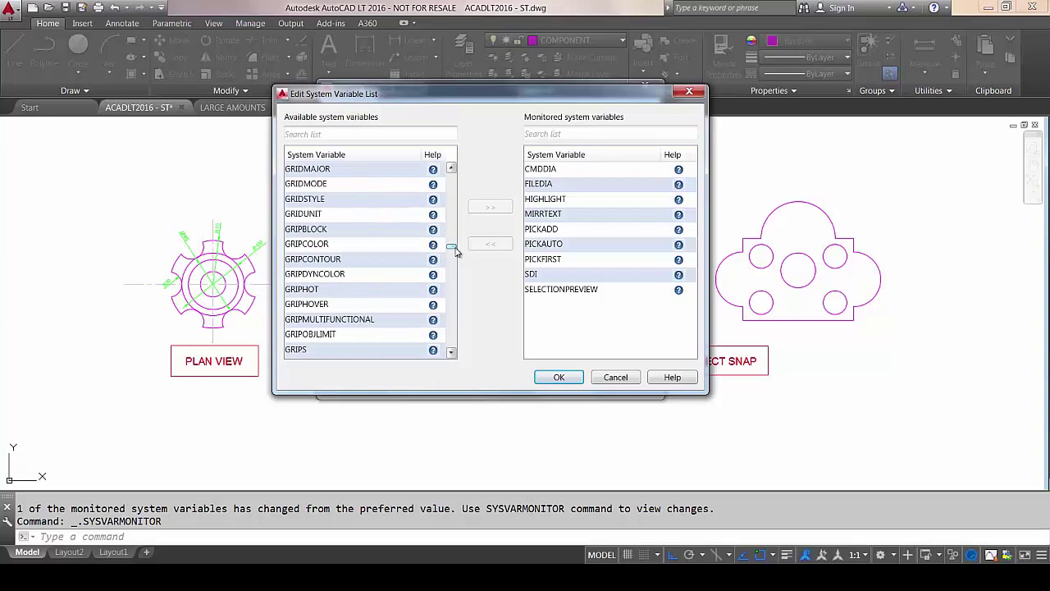
pyautogui.click(615, 379)
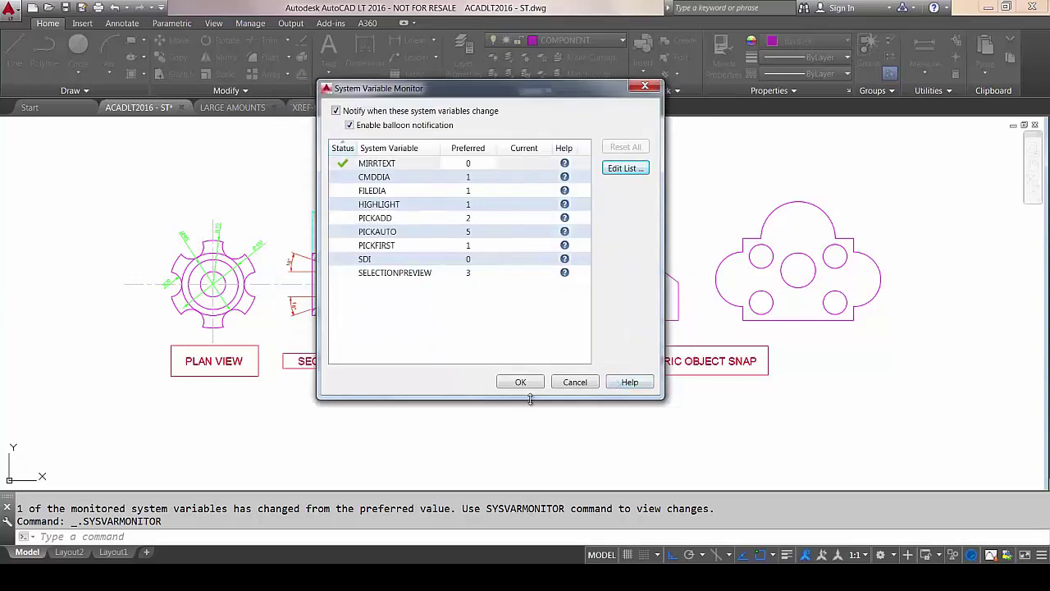
pyautogui.click(574, 382)
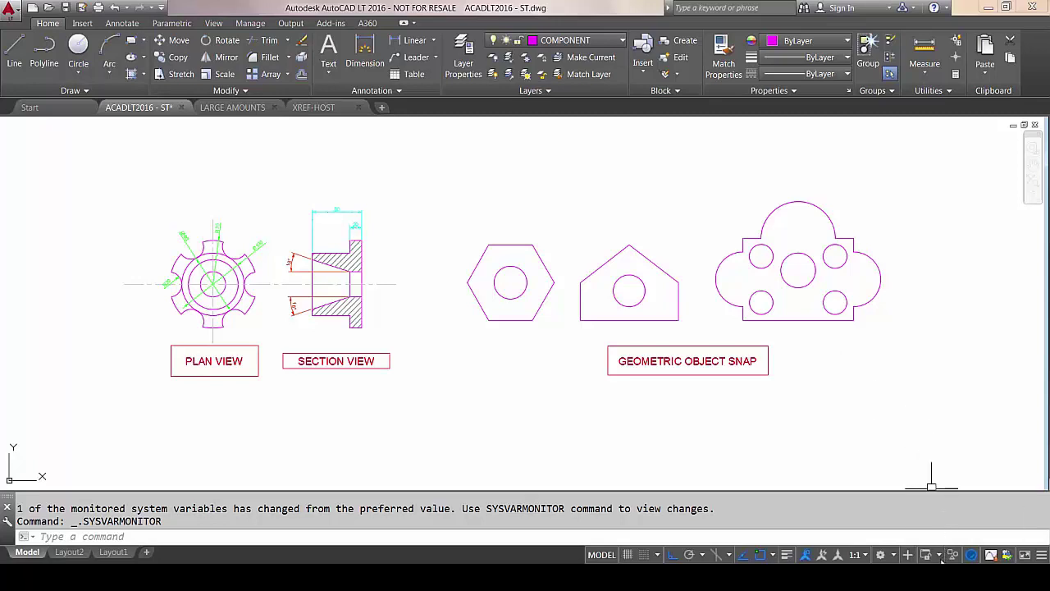
# - Review the status bar customization and Isolate Objects options, and remove Isolate Objects from the status bar
pyautogui.click(1042, 555)
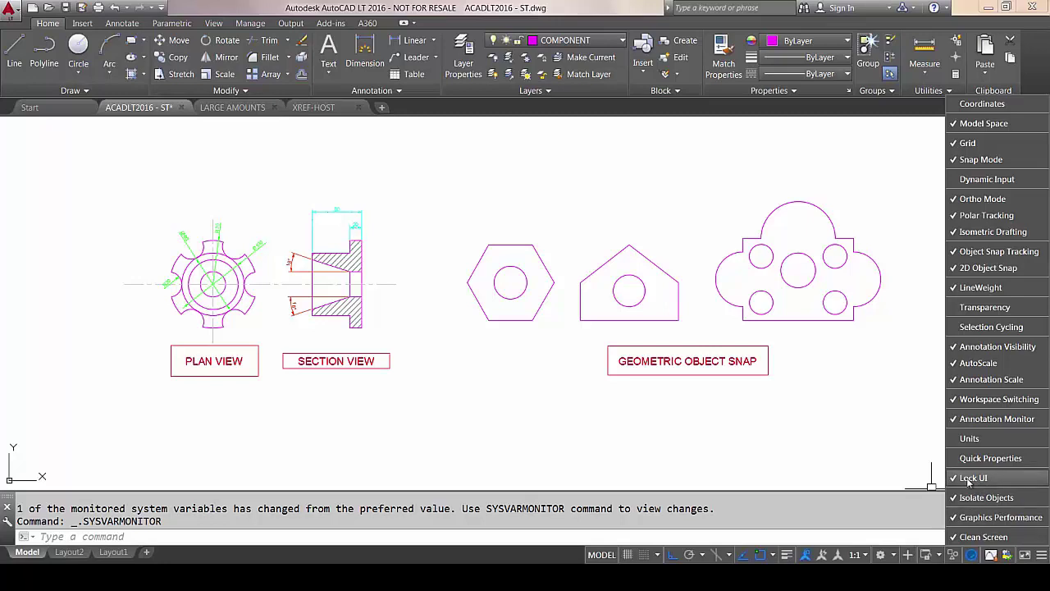
pyautogui.click(847, 448)
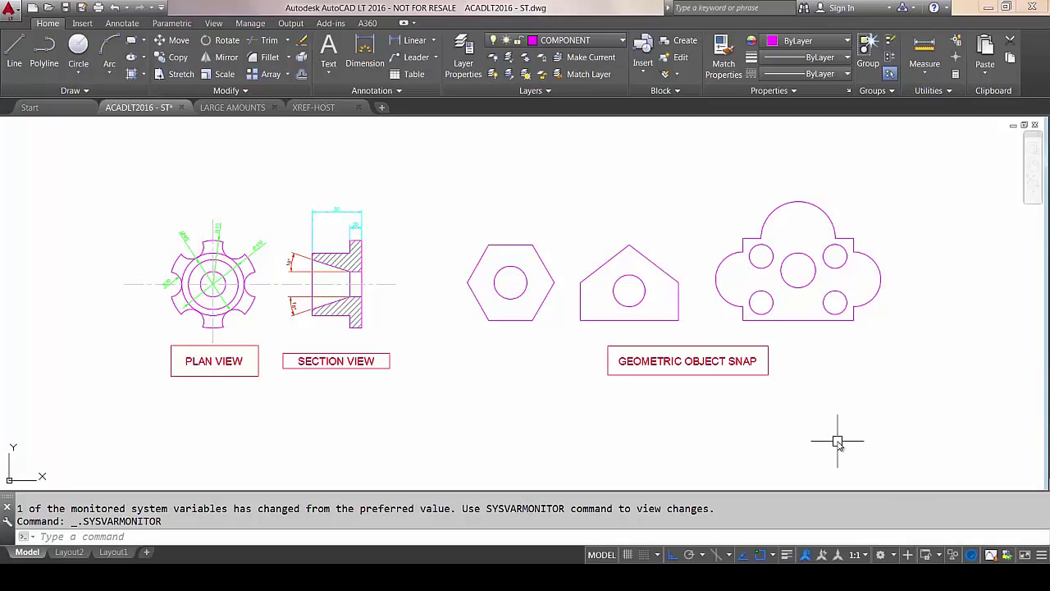
pyautogui.click(951, 556)
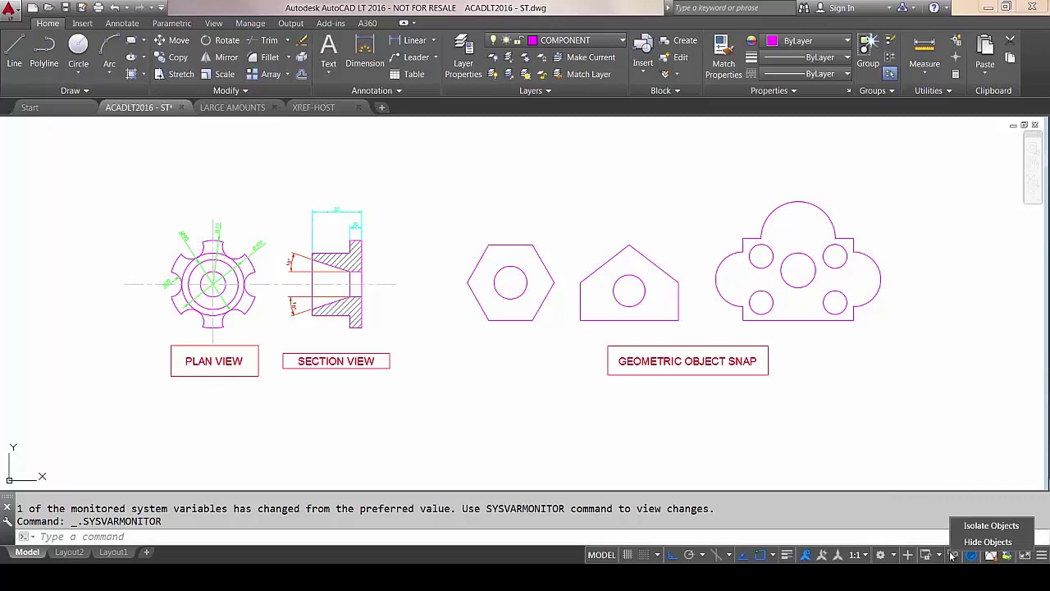
pyautogui.click(919, 447)
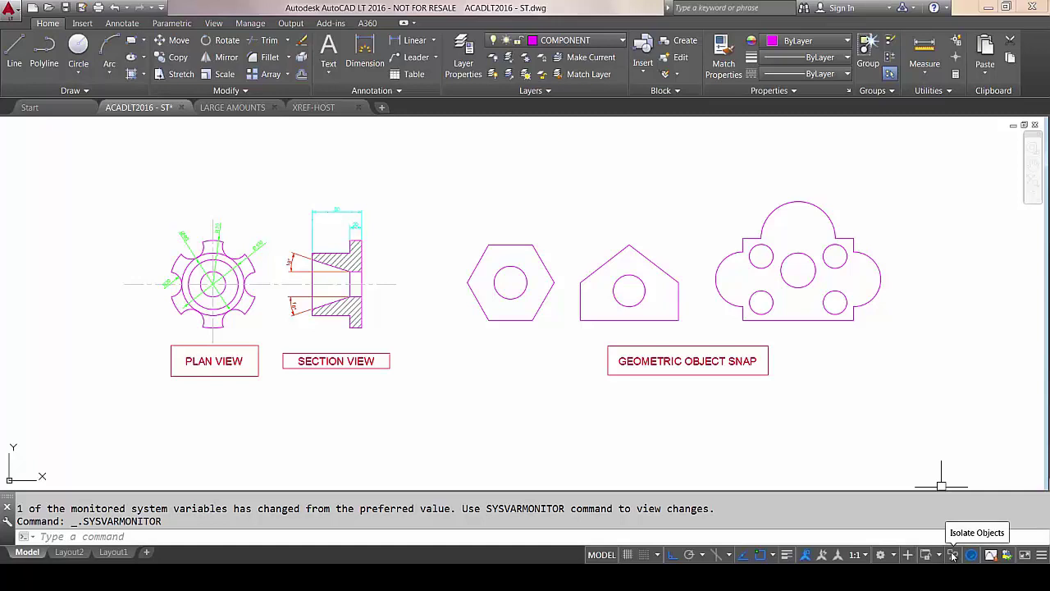
pyautogui.click(1040, 555)
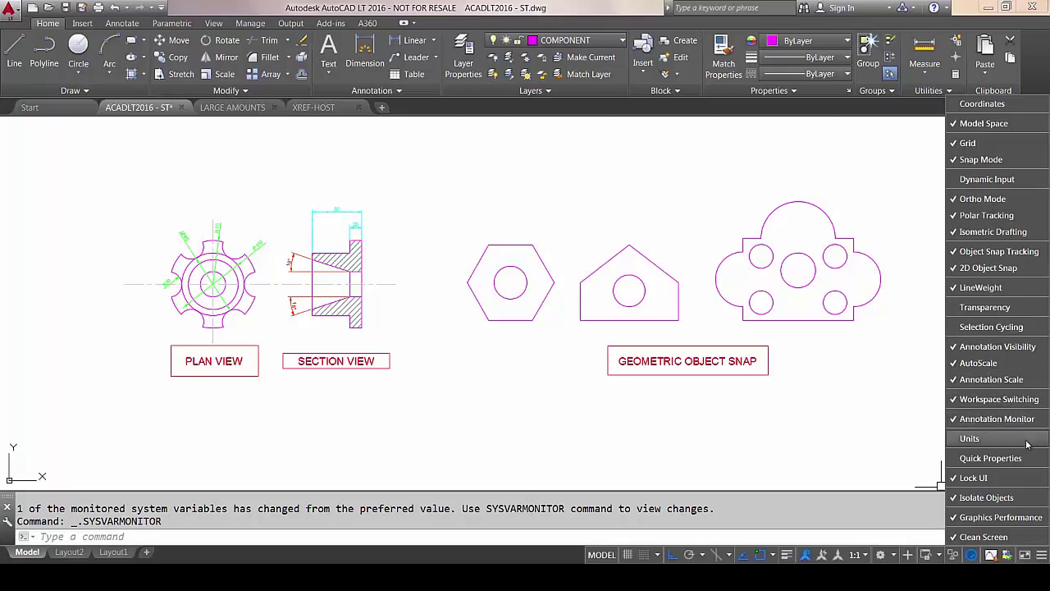
pyautogui.click(954, 503)
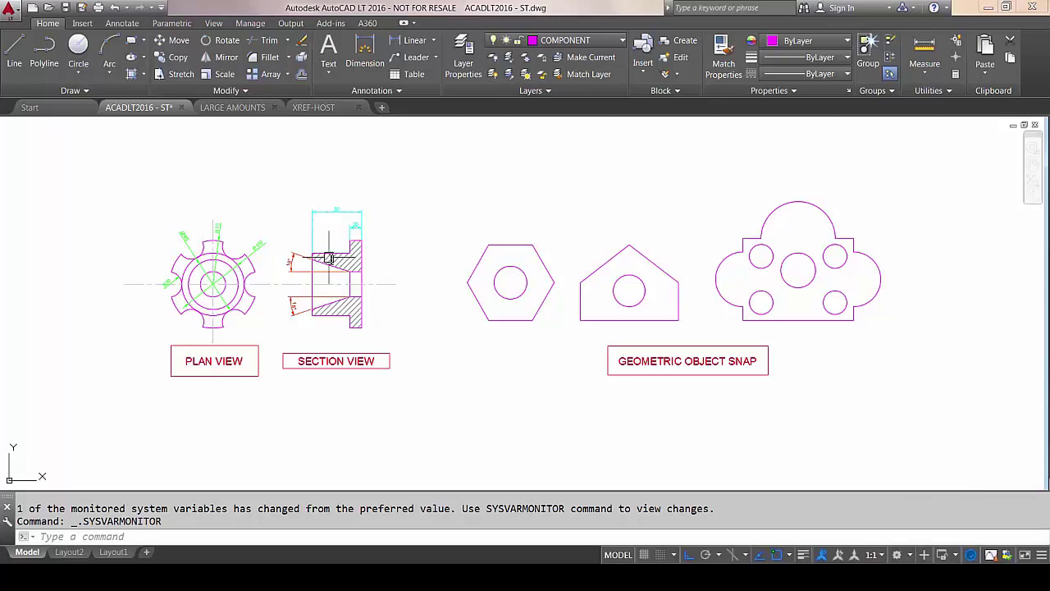
# - Insert the Hex Socket Bolt and Roller Bearing - Metric blocks from the block gallery above the section view
pyautogui.click(82, 24)
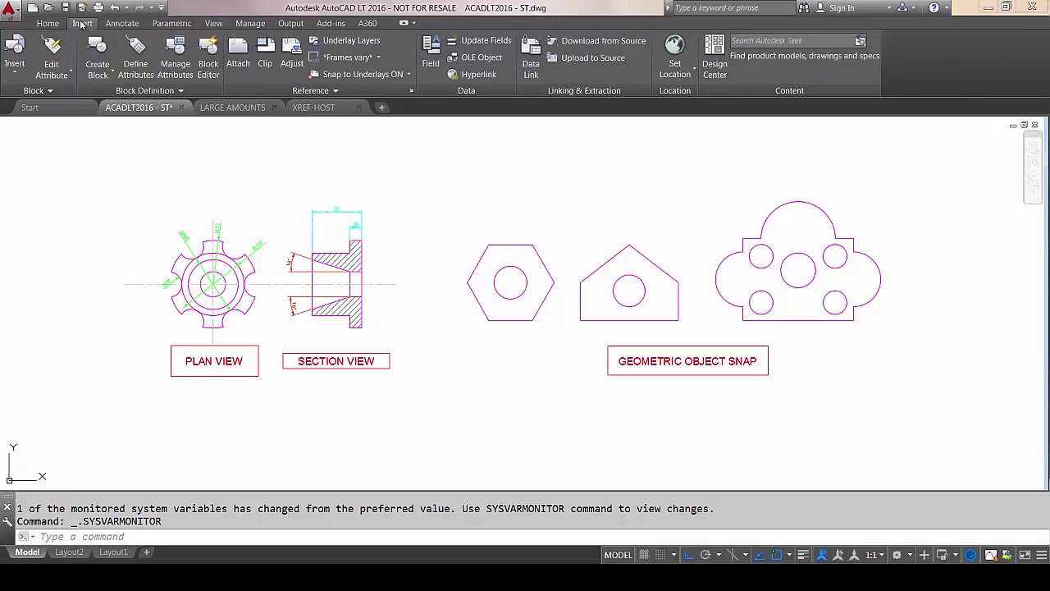
pyautogui.click(15, 72)
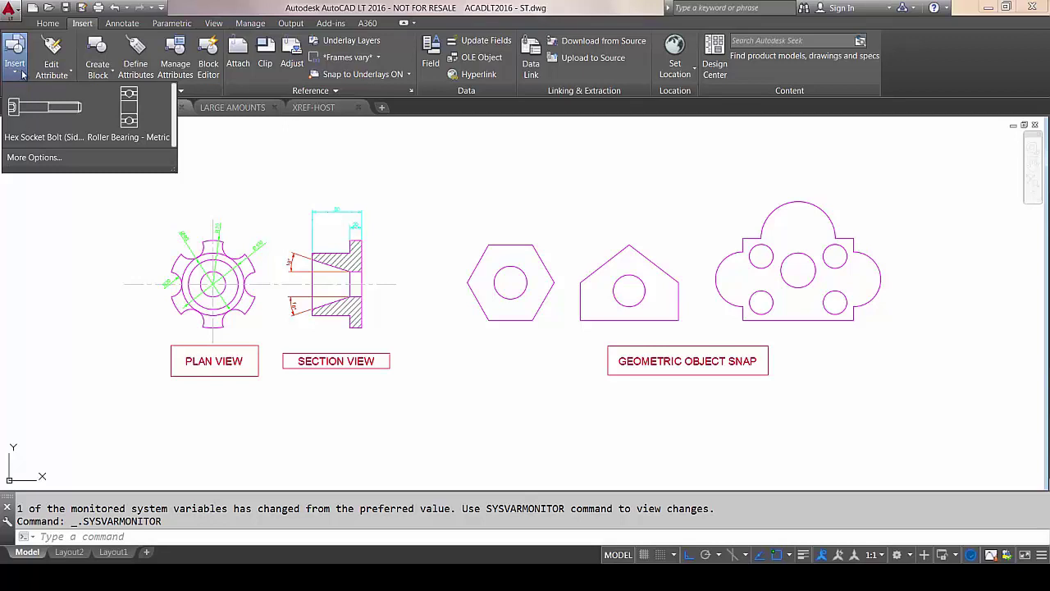
pyautogui.click(59, 118)
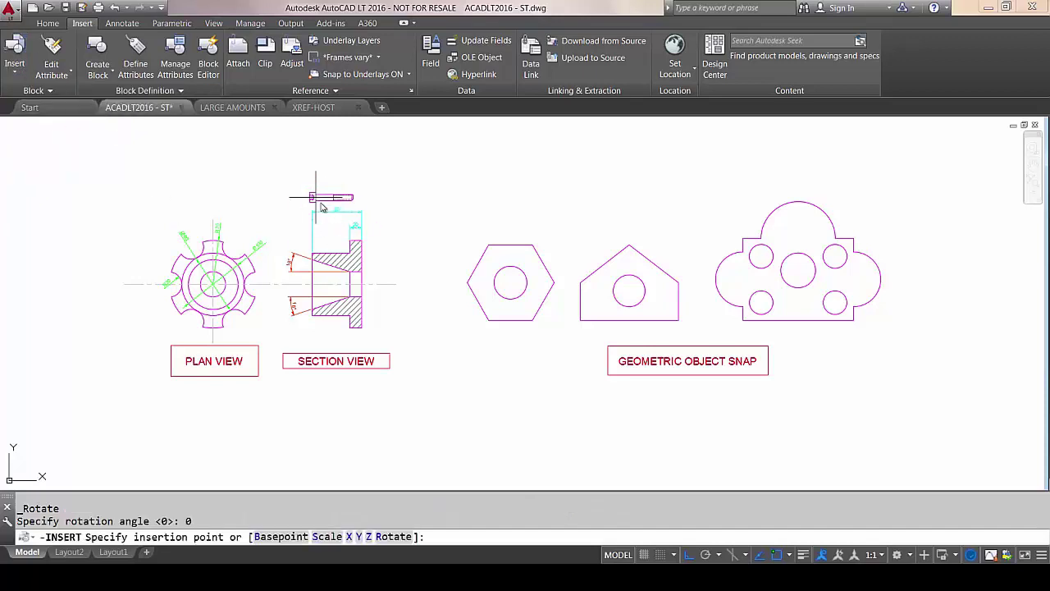
pyautogui.click(14, 66)
pyautogui.click(123, 131)
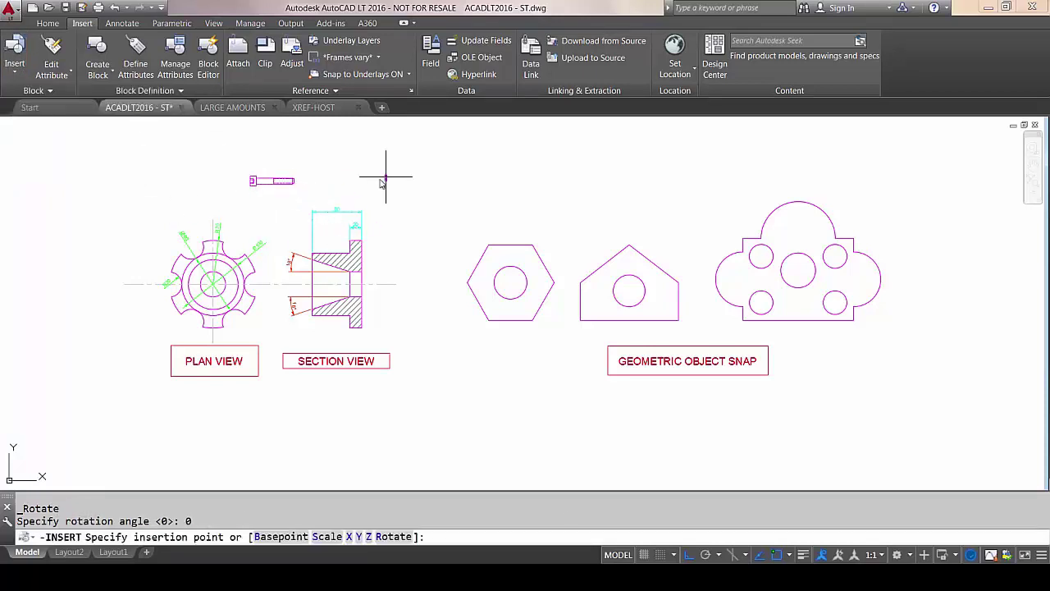
pyautogui.click(331, 174)
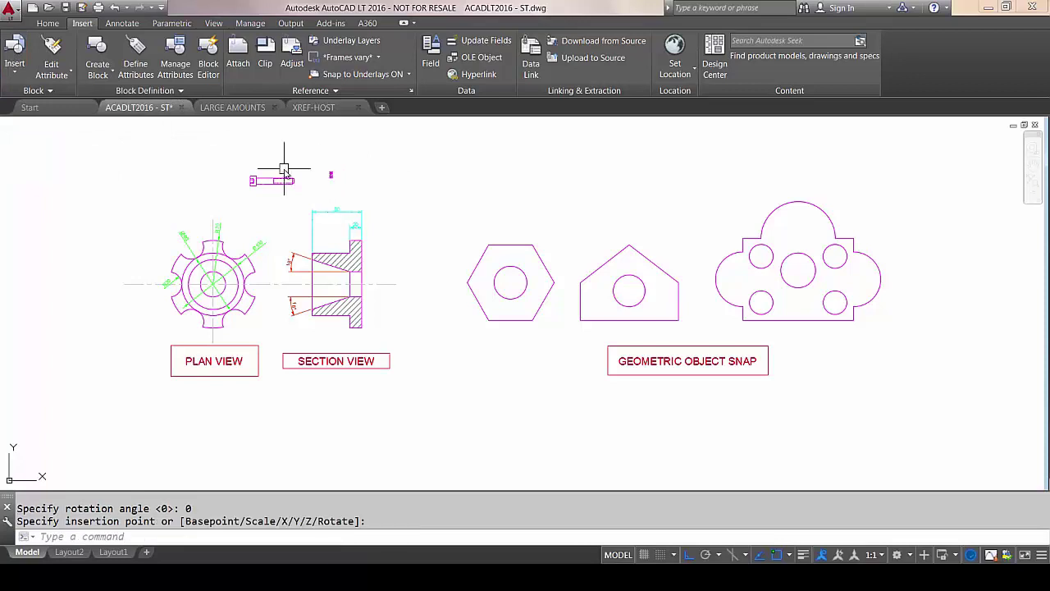
pyautogui.scroll(2, 284, 169)
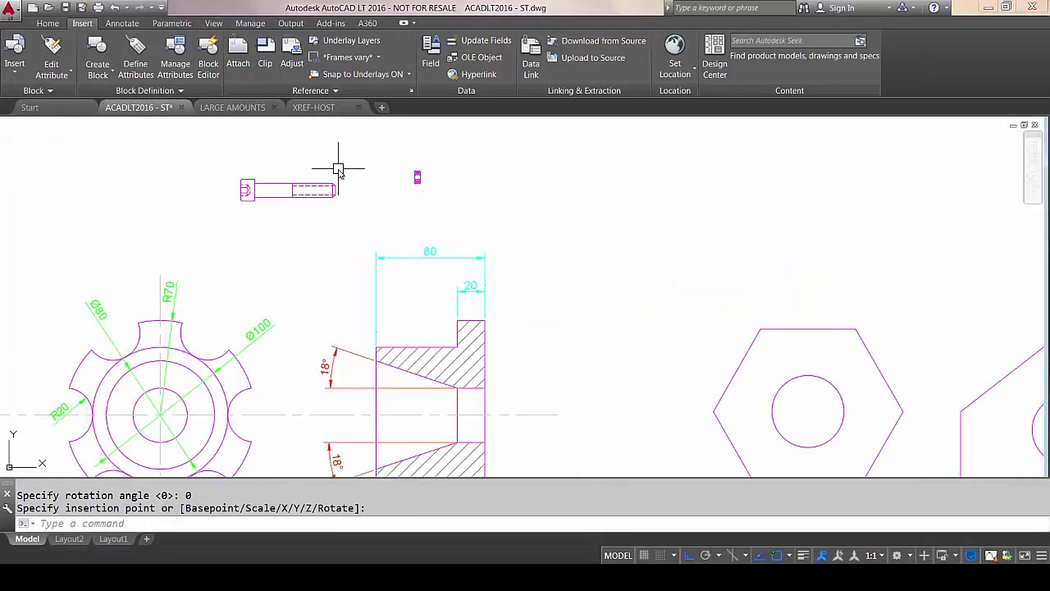
# - Check the GALLERYVIEW system variable and keep its value at 1
pyautogui.write('GA')
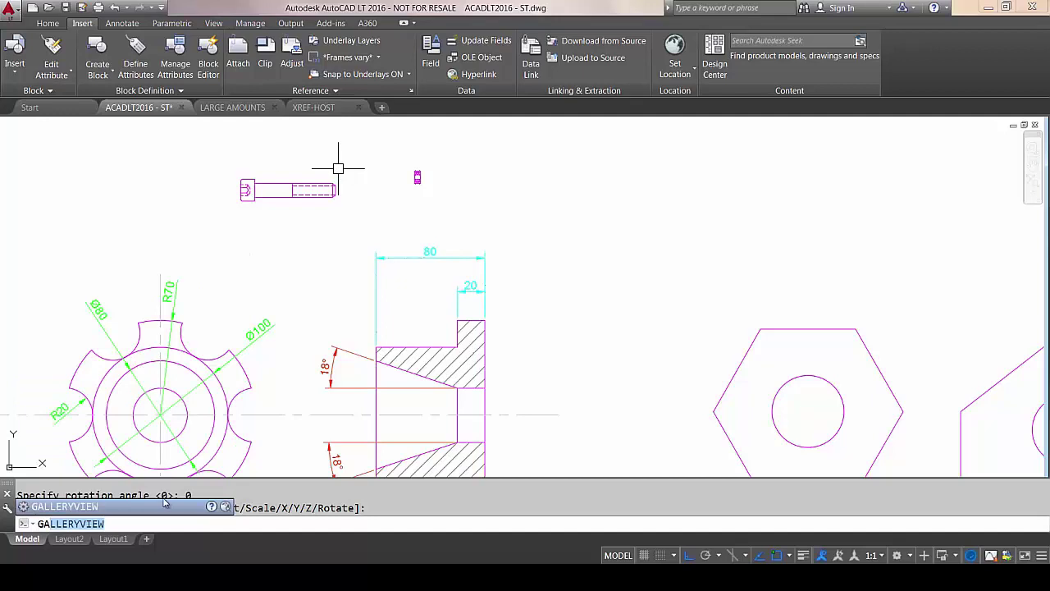
pyautogui.press('Return')
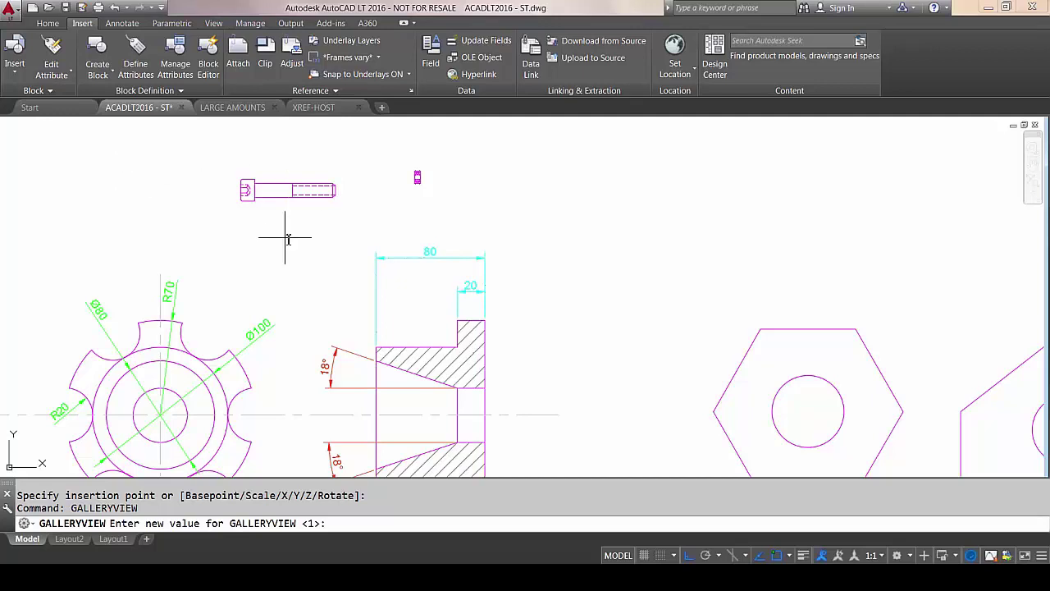
pyautogui.press('Return')
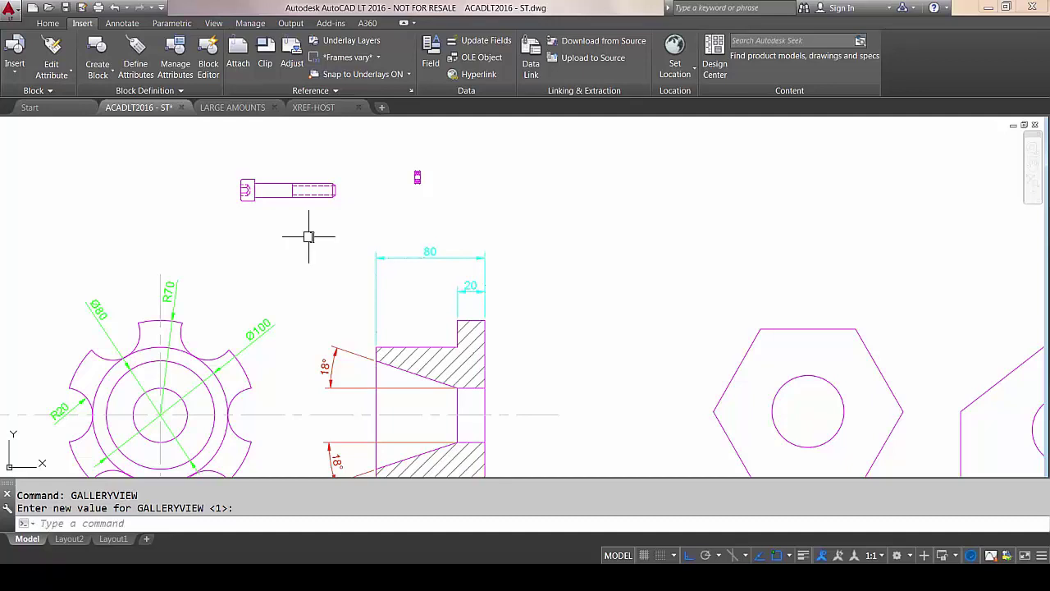
# - Switch to the LARGE AMOUNTS drawing and move the entire grid of squares horizontally to the right, clear of its original position
pyautogui.click(240, 110)
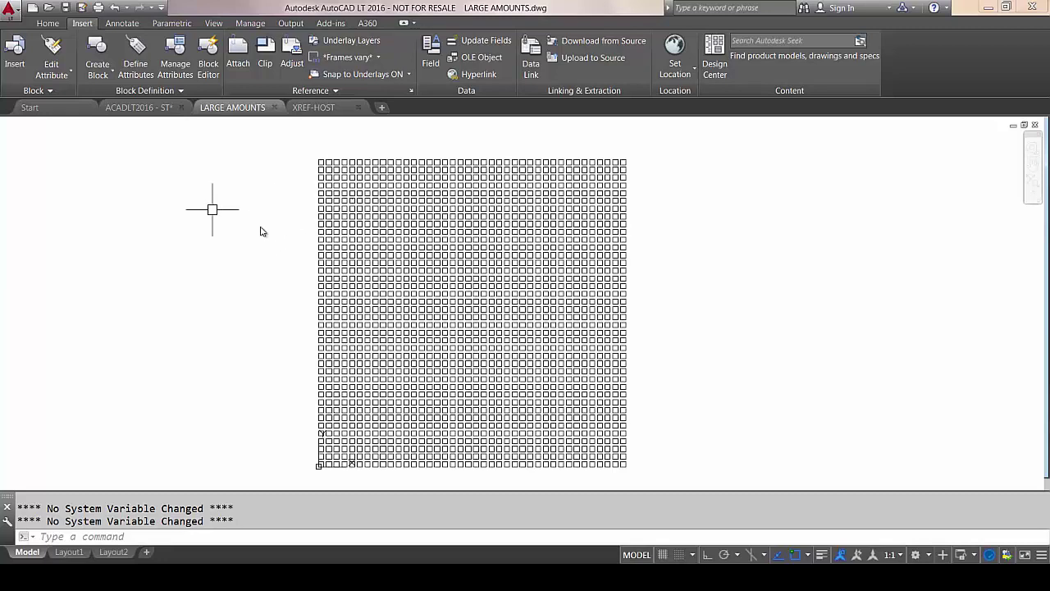
pyautogui.click(48, 24)
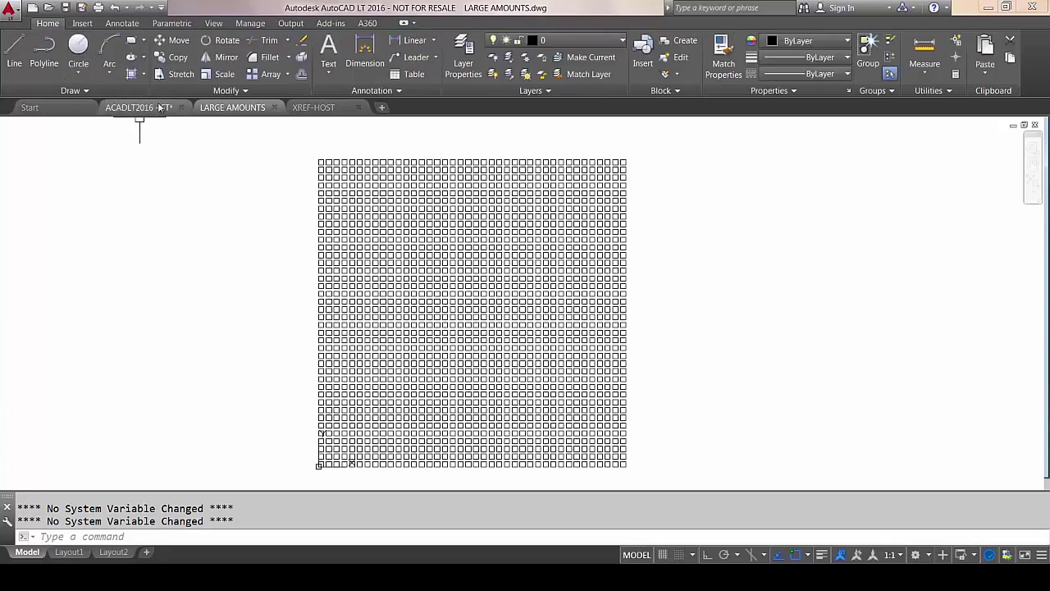
pyautogui.click(174, 42)
pyautogui.click(290, 150)
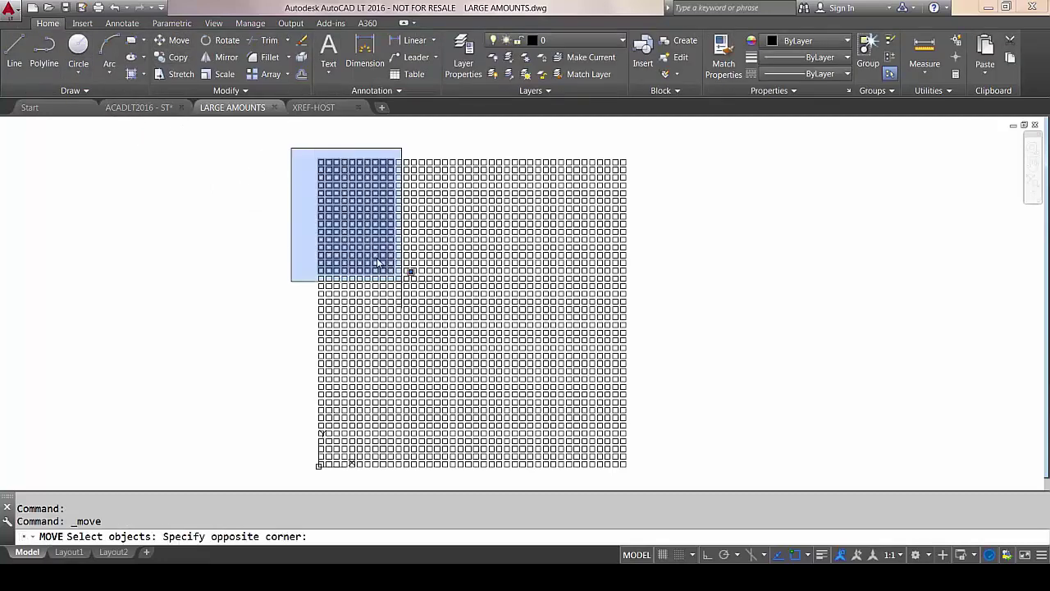
pyautogui.click(681, 478)
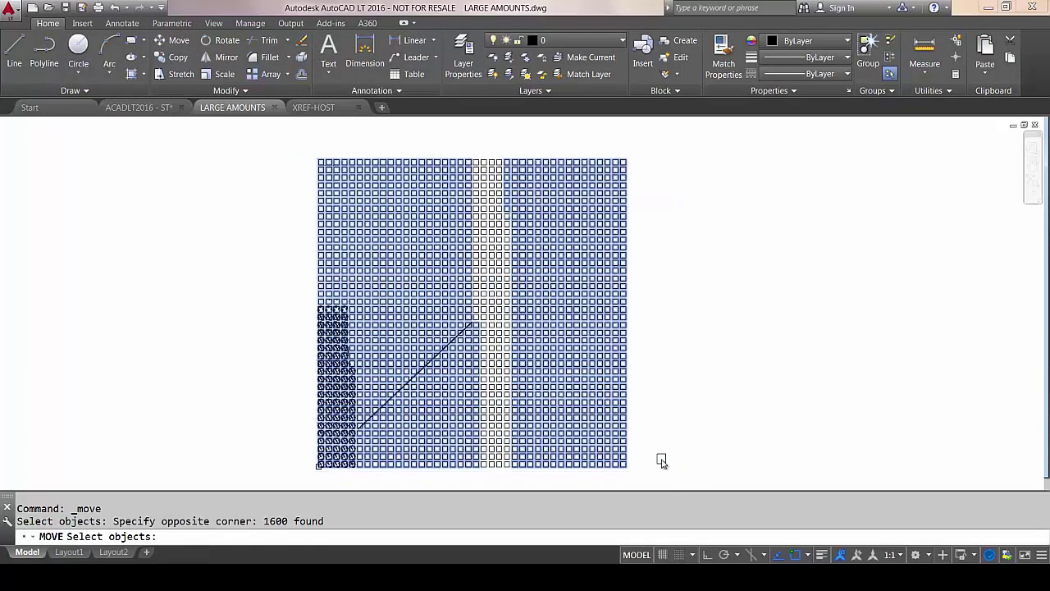
pyautogui.press('Return')
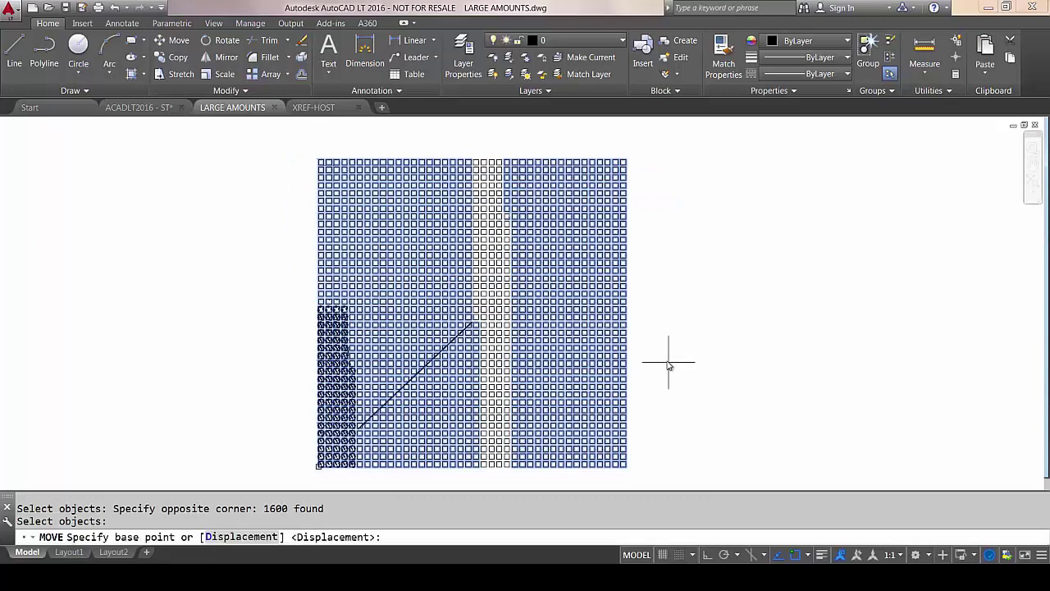
pyautogui.click(489, 328)
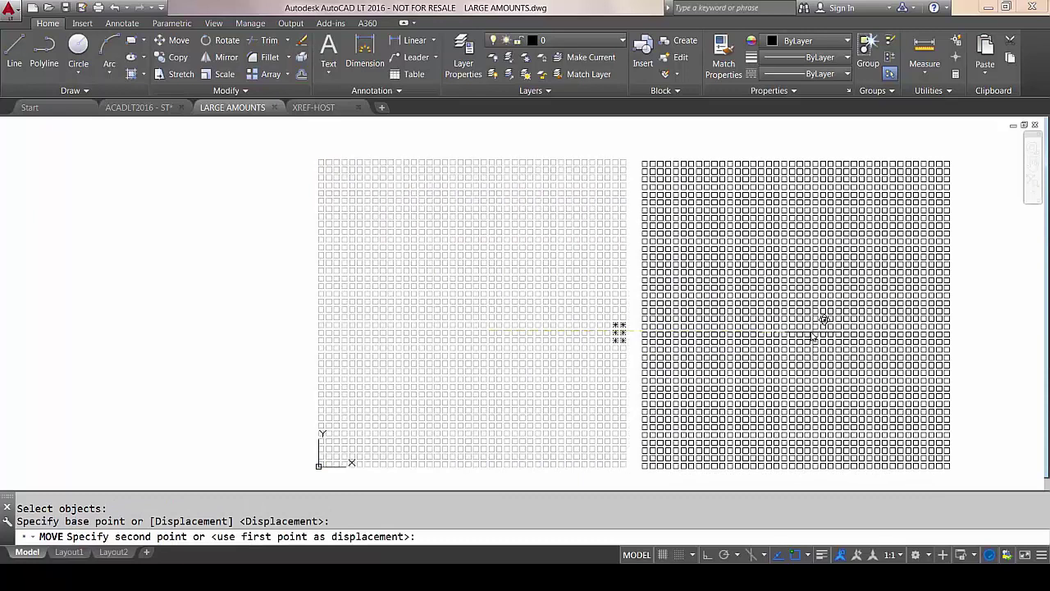
pyautogui.click(823, 321)
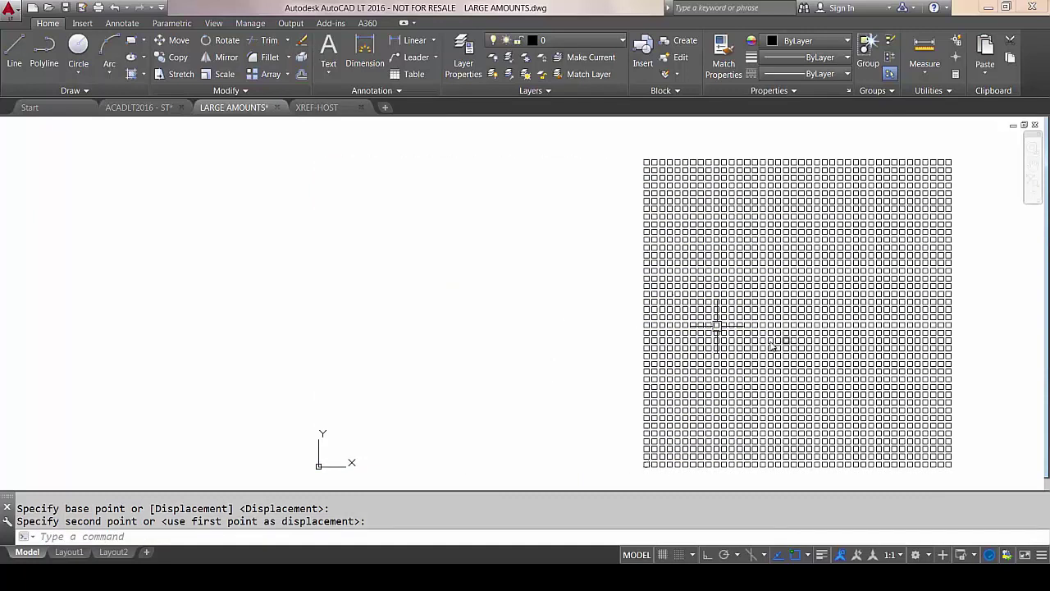
# - Move the entire grid of squares back to the left so that it covers the coordinate origin
pyautogui.click(174, 41)
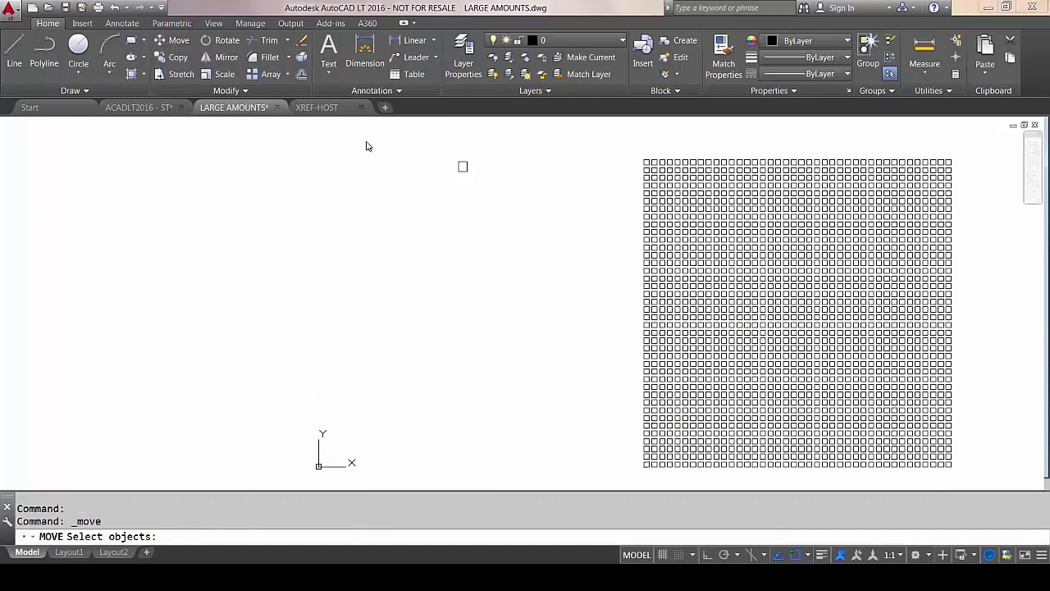
pyautogui.click(620, 149)
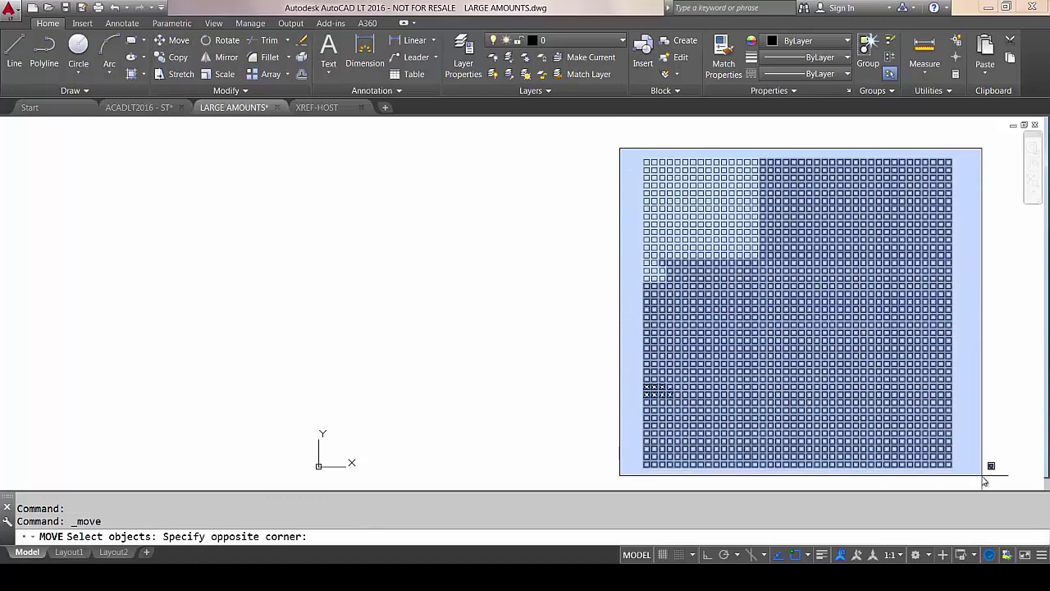
pyautogui.click(980, 479)
pyautogui.press('Return')
pyautogui.click(800, 310)
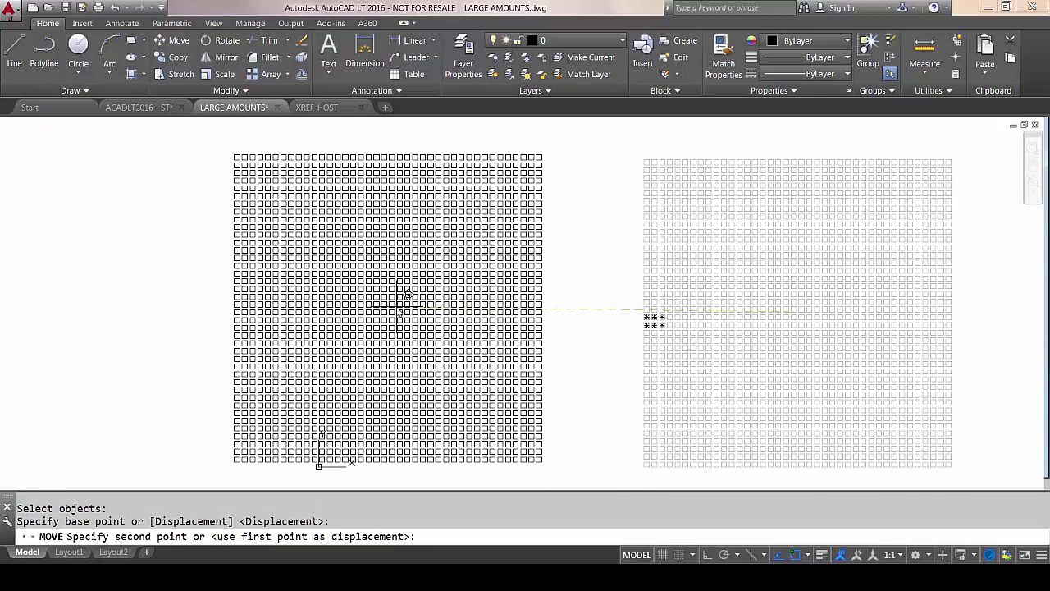
pyautogui.click(401, 310)
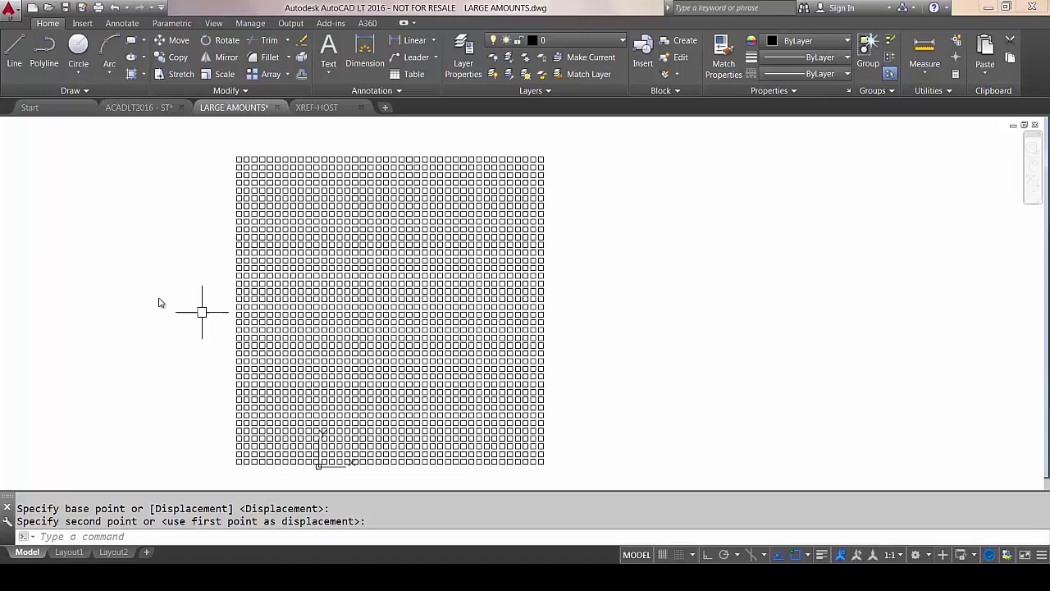
# - Examine how the dense grid of squares displays at far and close zoom levels
pyautogui.scroll(-3, 367, 320)
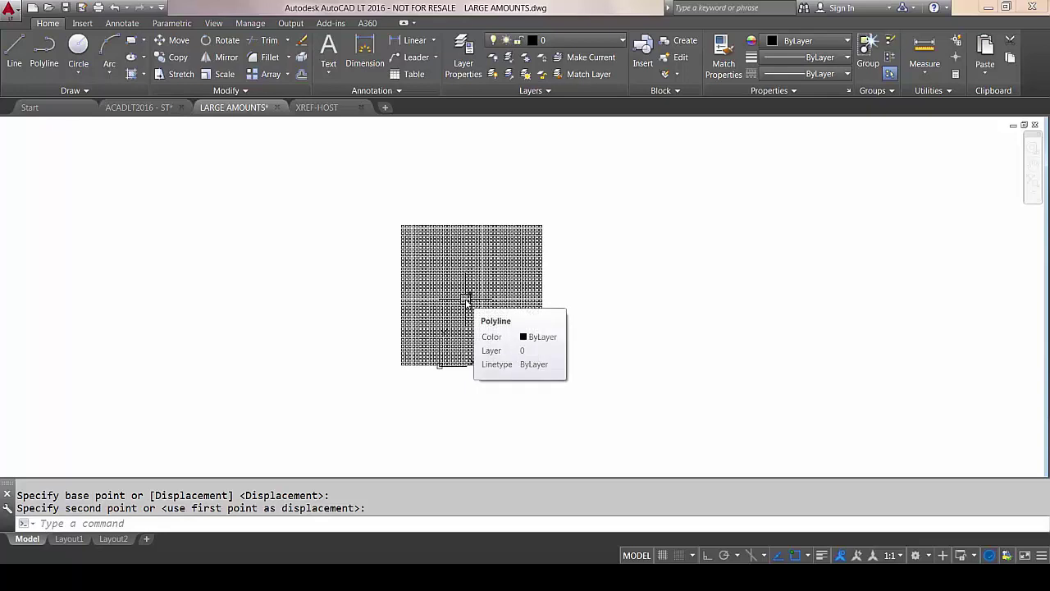
pyautogui.scroll(-6, 466, 300)
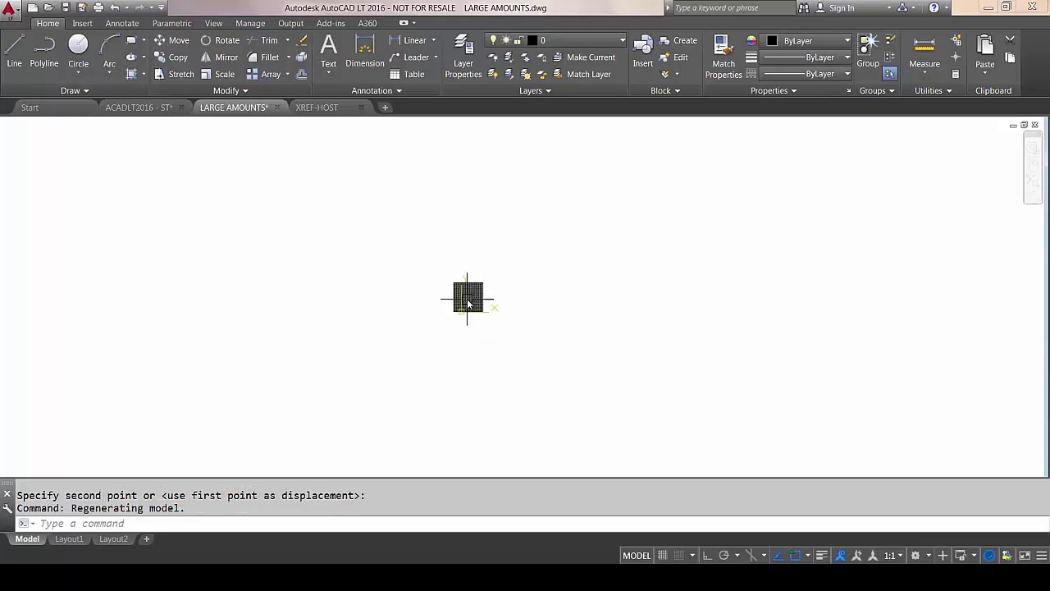
pyautogui.scroll(10, 468, 303)
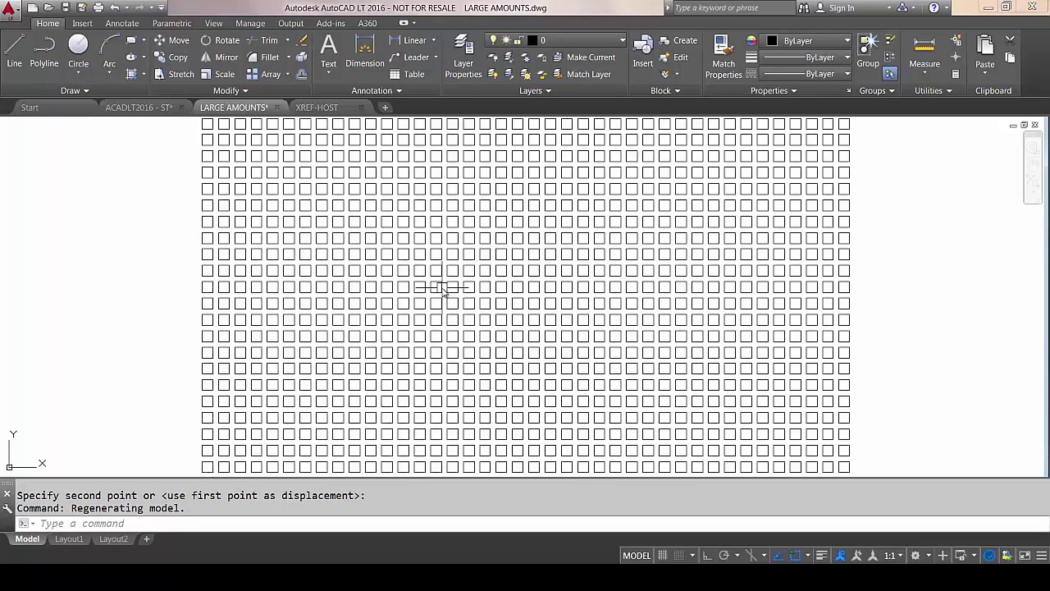
pyautogui.scroll(-6, 443, 289)
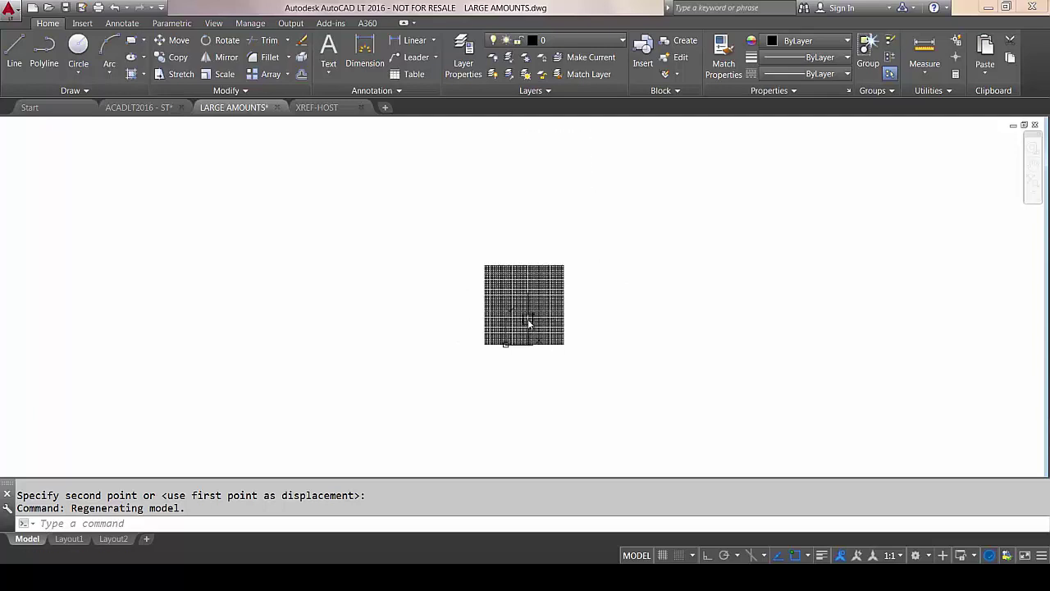
pyautogui.scroll(-5, 529, 324)
pyautogui.scroll(8, 531, 326)
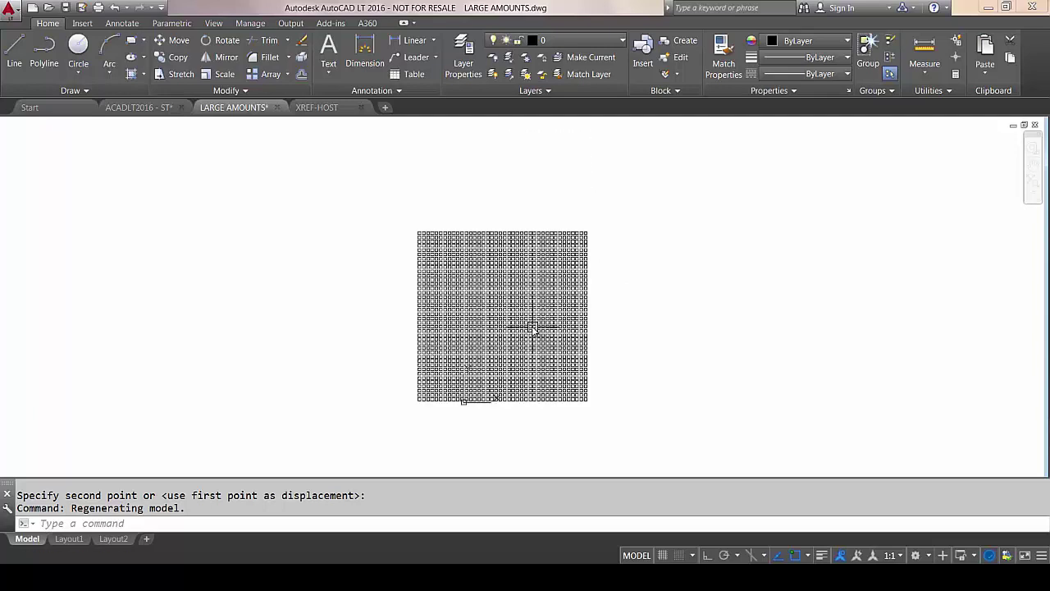
pyautogui.scroll(2, 531, 326)
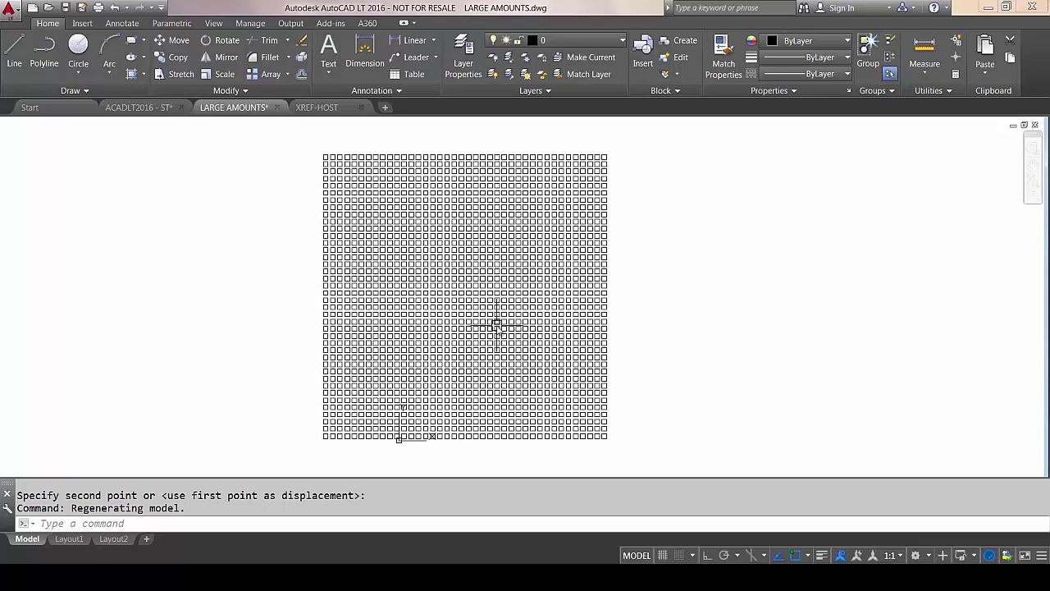
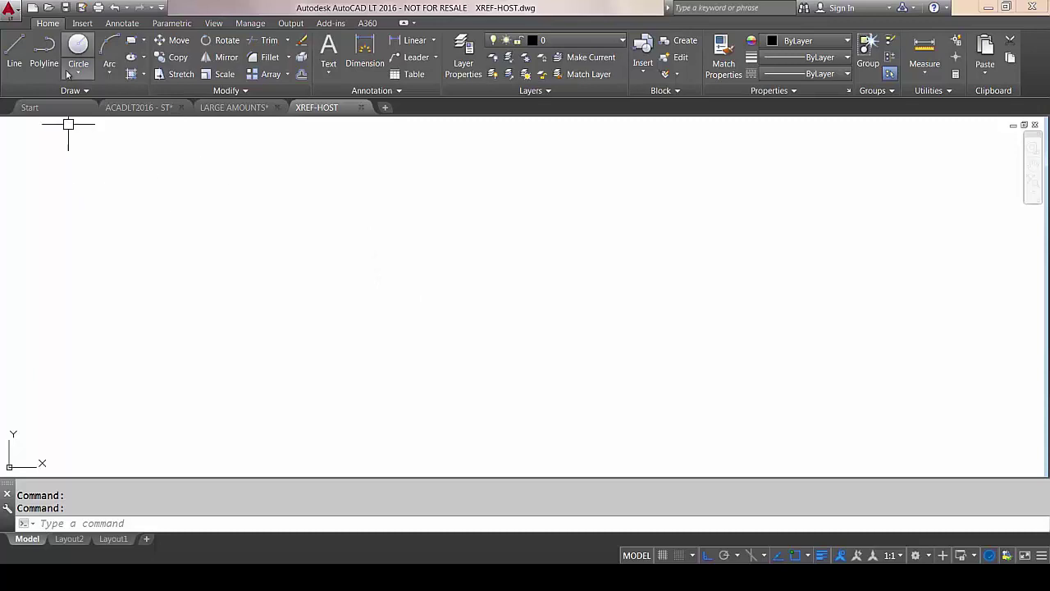
# - Attach XREF - BYLAYER.dwg to XREF-HOST as a relative-path attachment at 0,0,0, scale 1, and move the External References palette away from the shapes
pyautogui.click(82, 23)
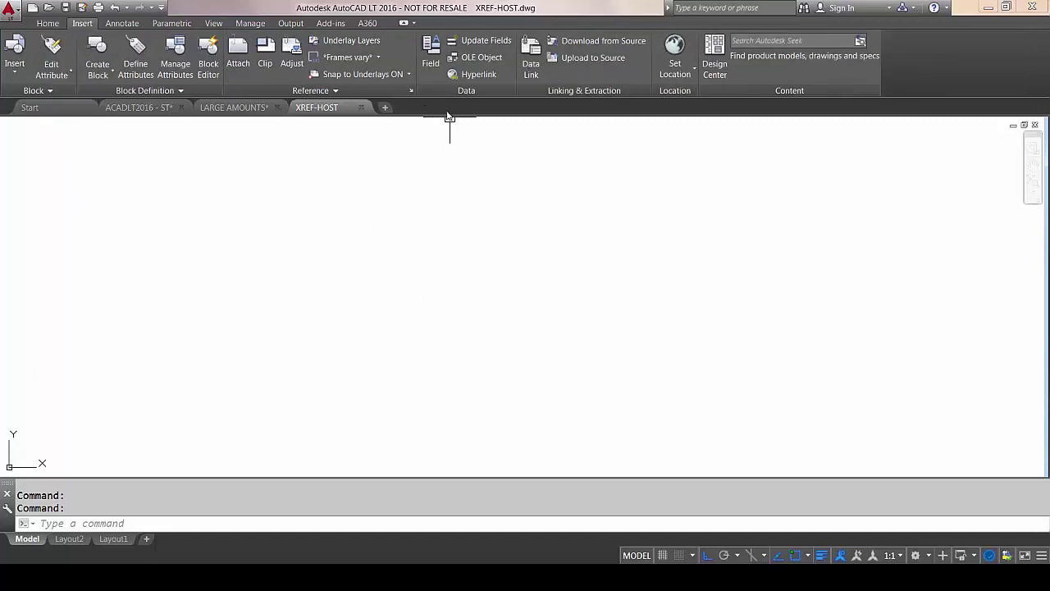
pyautogui.click(413, 89)
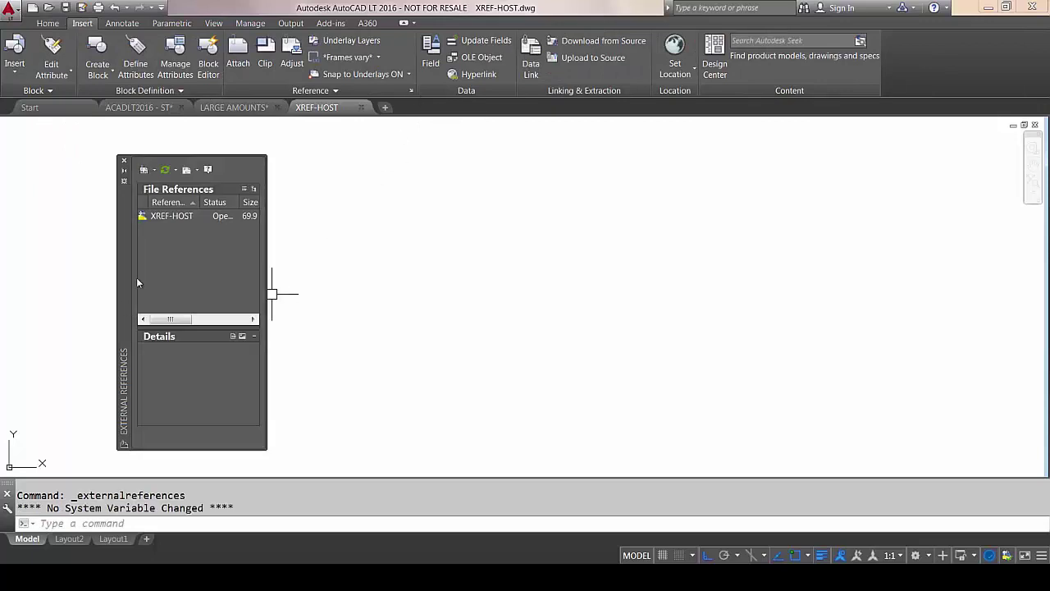
pyautogui.rightClick(174, 249)
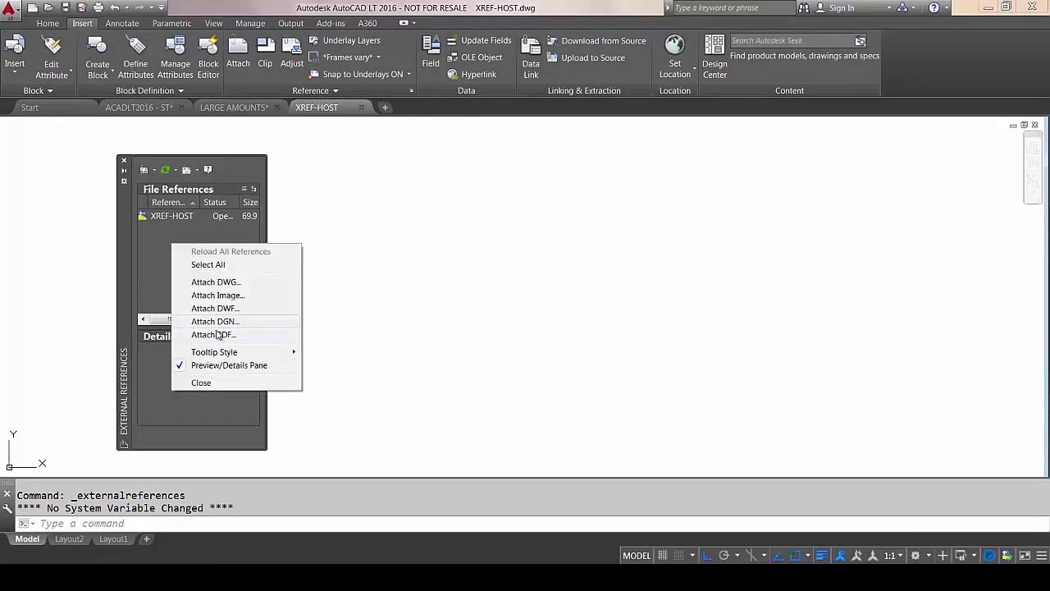
pyautogui.click(211, 283)
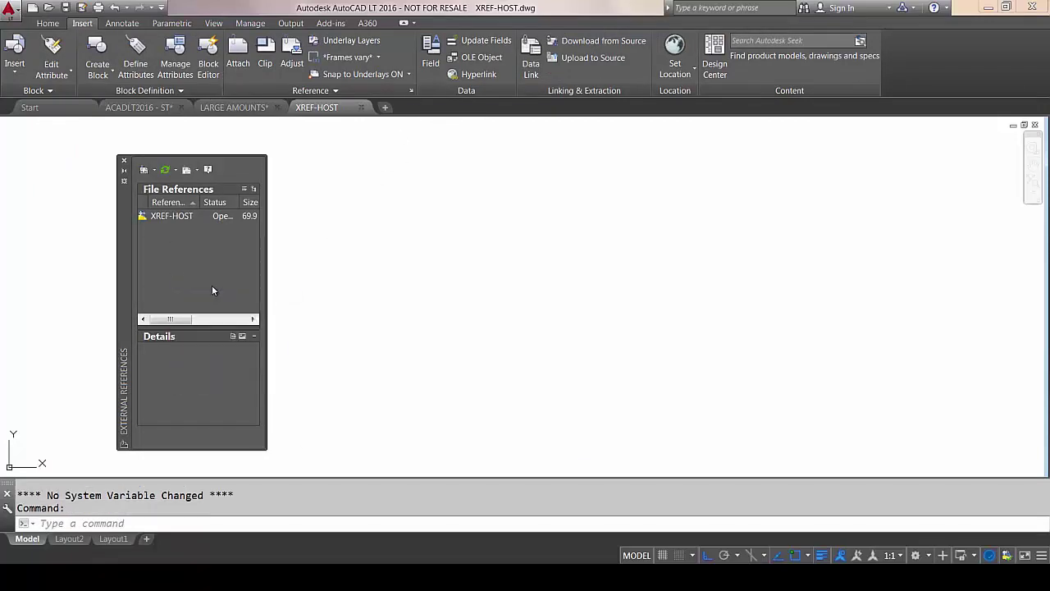
pyautogui.click(442, 230)
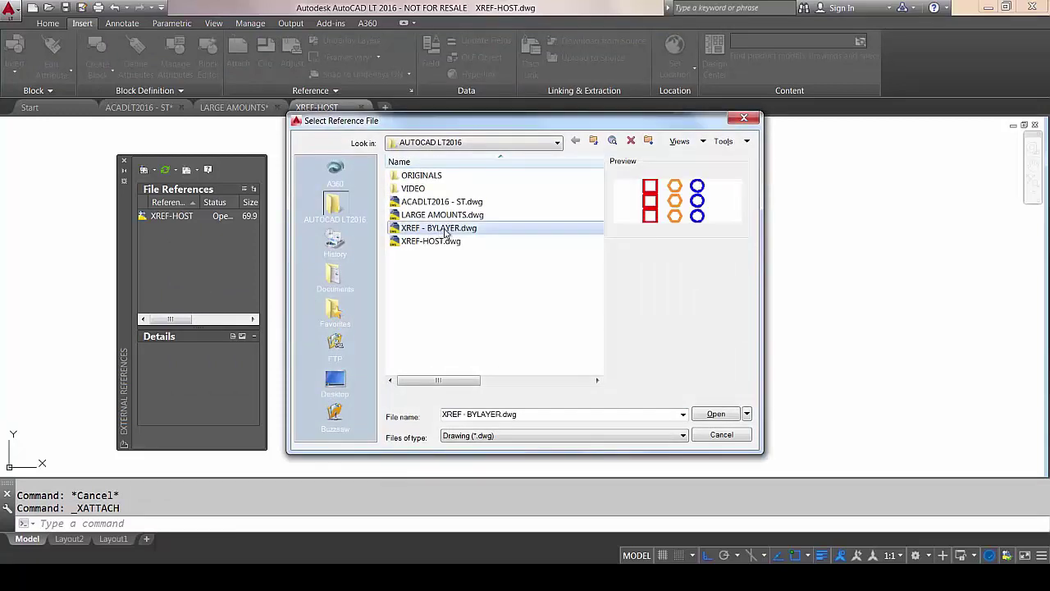
pyautogui.click(718, 414)
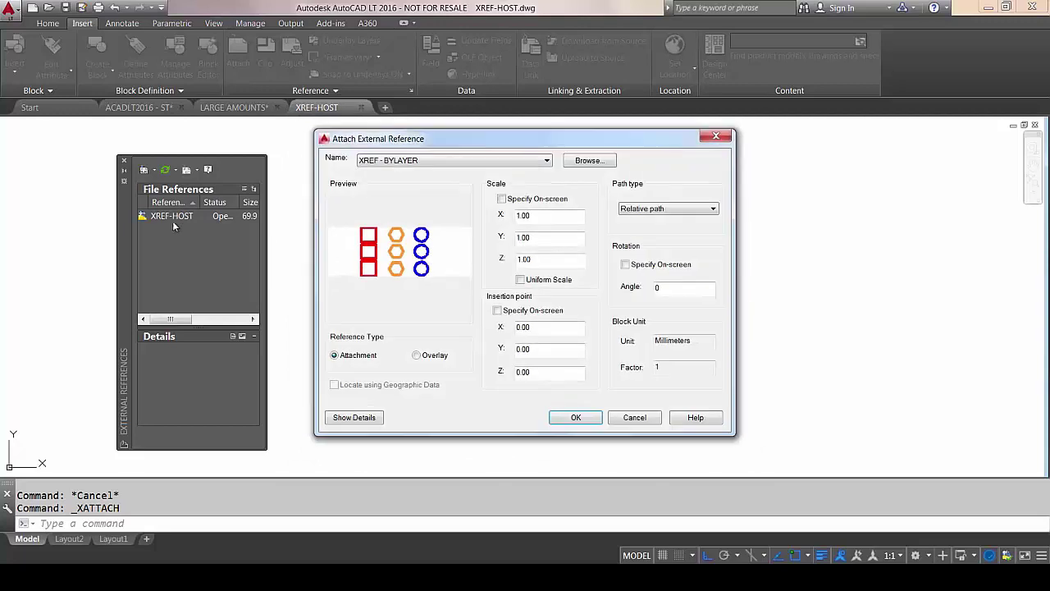
pyautogui.click(574, 417)
pyautogui.scroll(-2, 468, 328)
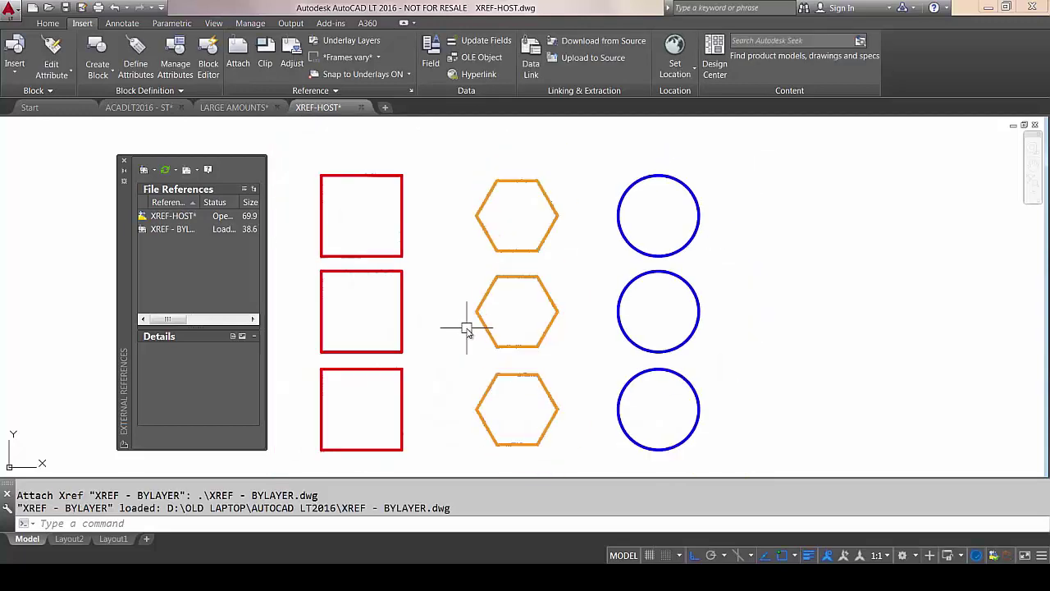
pyautogui.moveTo(124, 247); pyautogui.dragTo(26, 236)
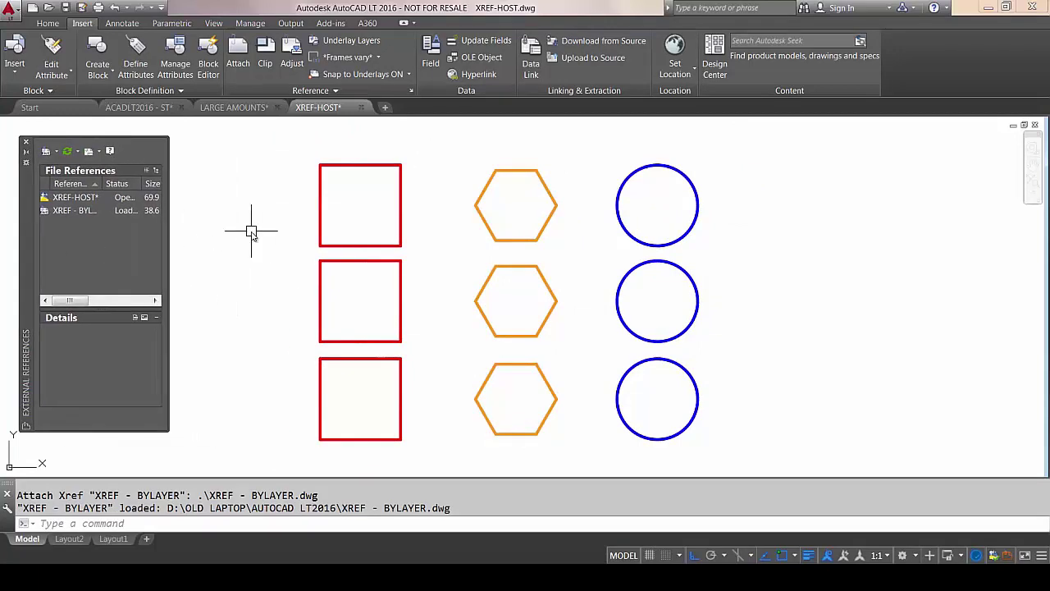
# - Set the colour of the CIRCLE, HEXAGON and SQUARE layers of the XREF - BYLAYER reference to index colour 140
pyautogui.click(47, 24)
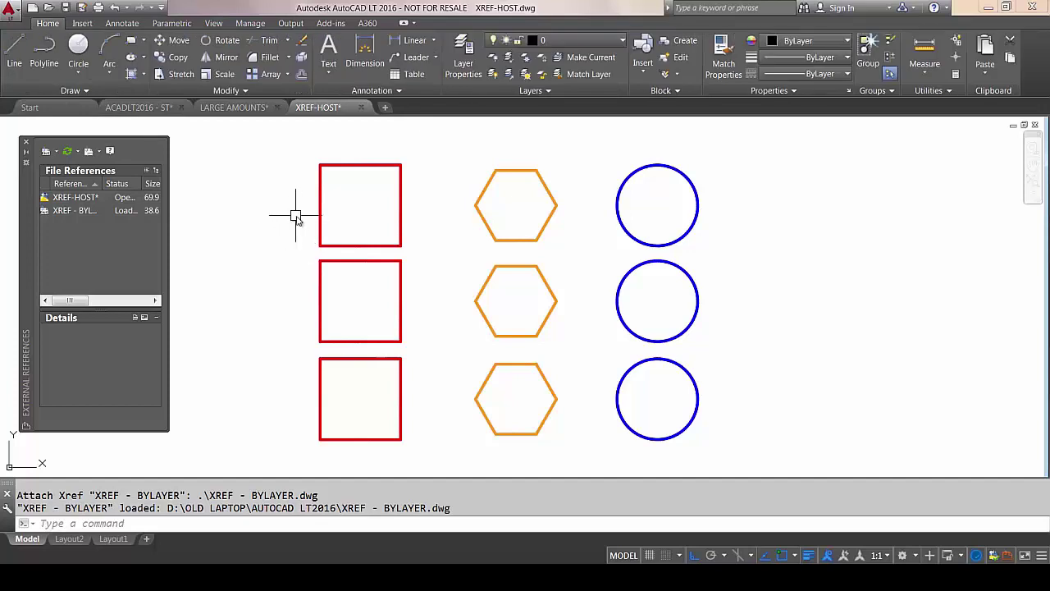
pyautogui.click(459, 74)
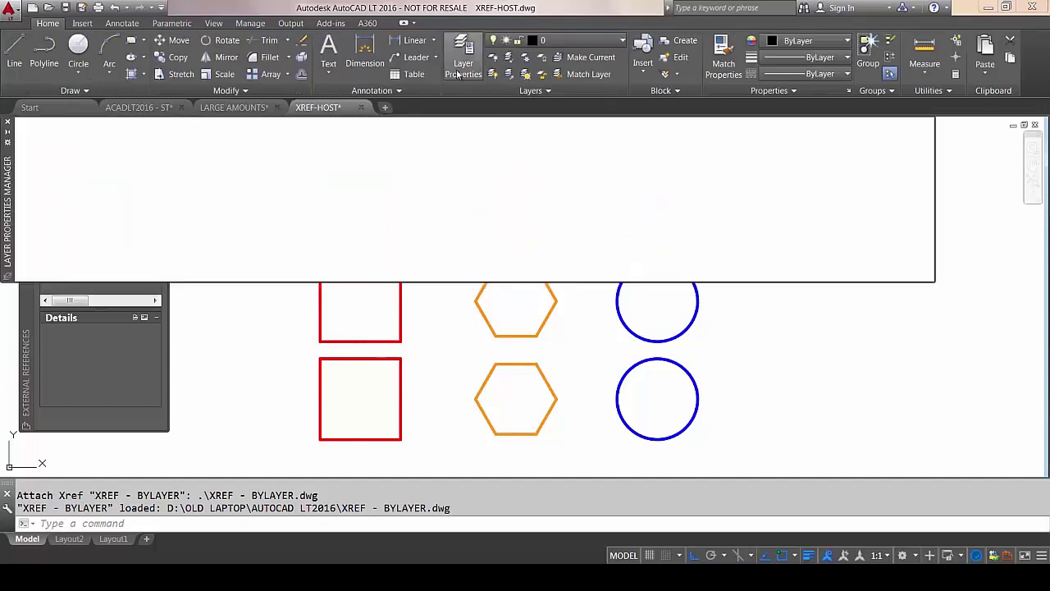
pyautogui.click(57, 194)
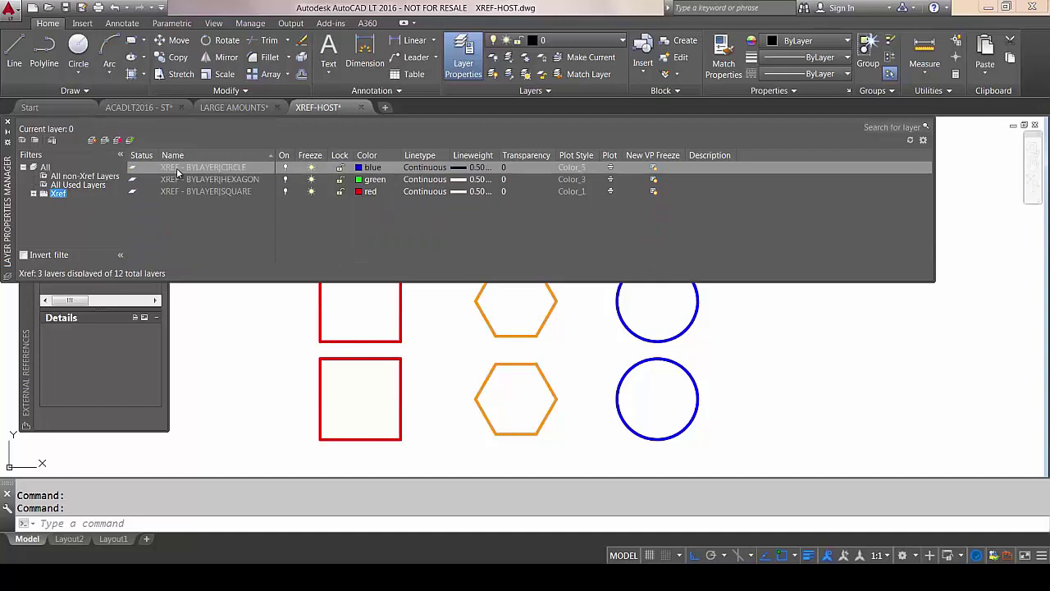
pyautogui.keyDown('shift'); pyautogui.click(196, 193); pyautogui.keyUp('shift')
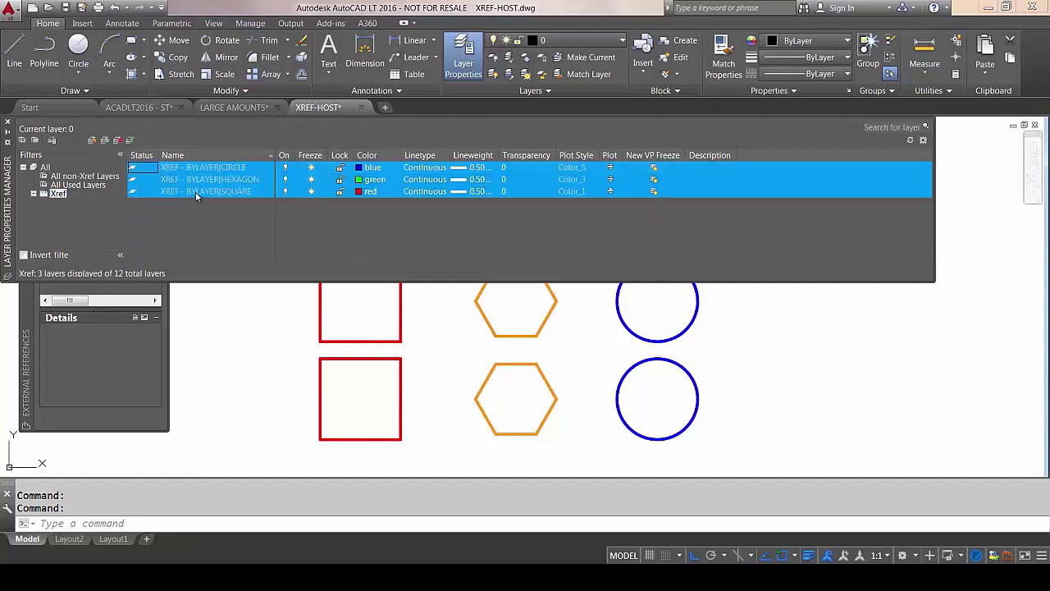
pyautogui.click(374, 180)
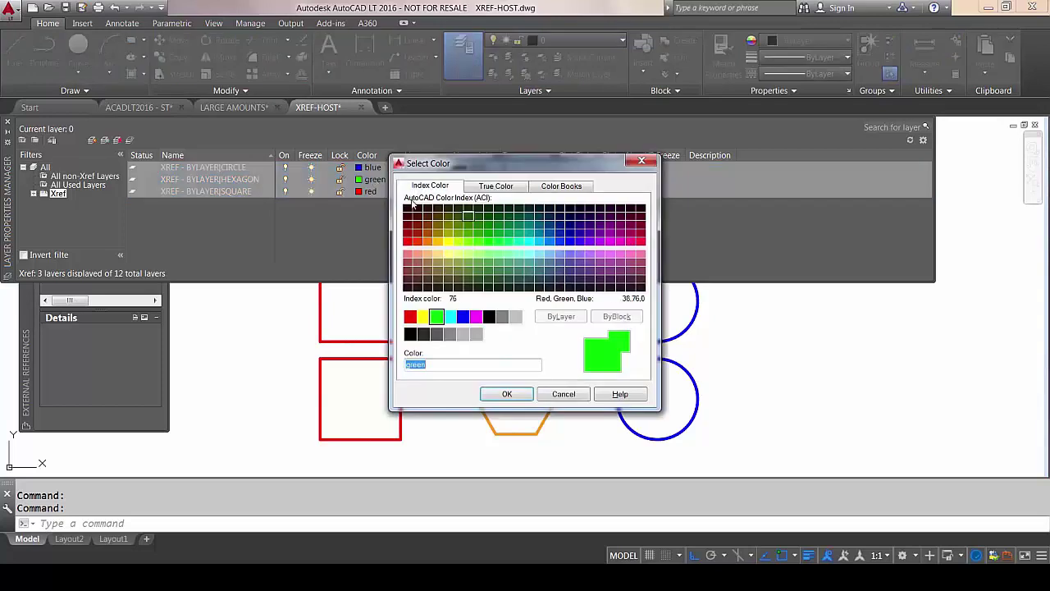
pyautogui.click(539, 241)
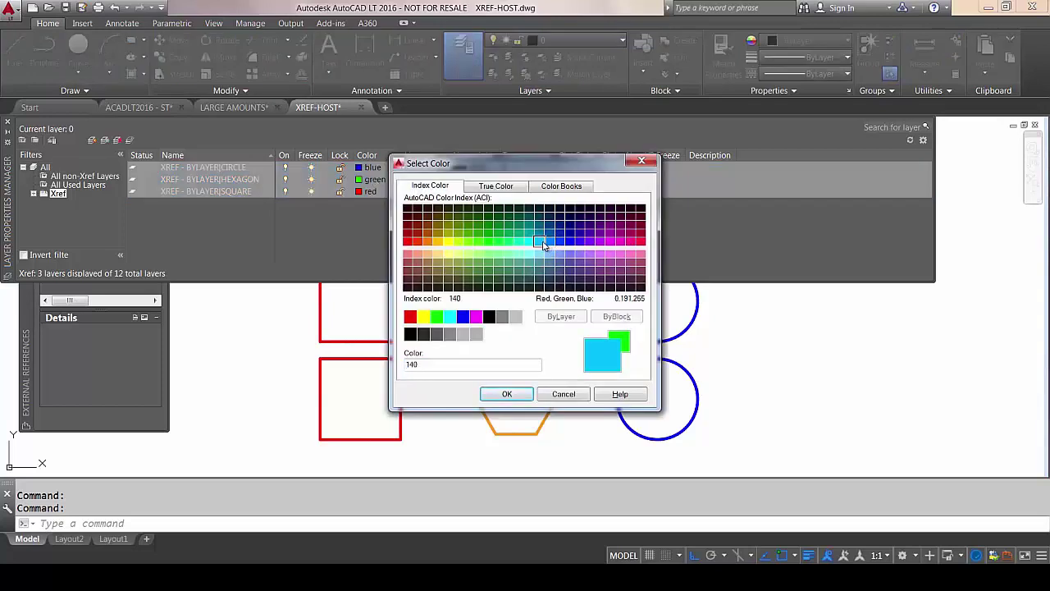
pyautogui.click(510, 394)
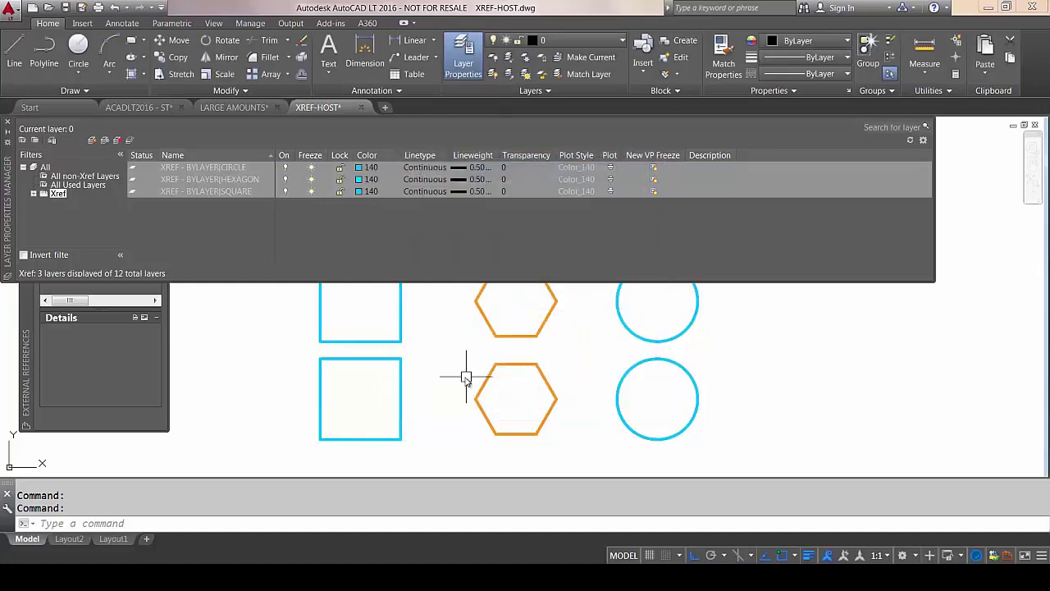
pyautogui.scroll(-1, 461, 366)
pyautogui.moveTo(461, 367); pyautogui.dragTo(462, 399, button='middle')
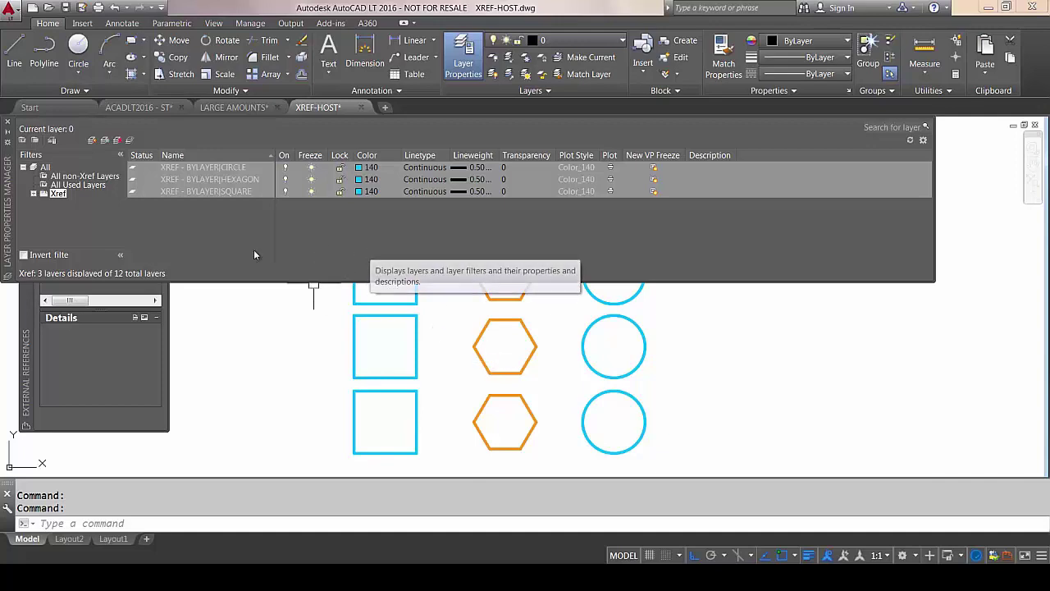
# - Undo the colour change on the three xref layers and close the Layer Properties Manager
pyautogui.click(115, 10)
pyautogui.click(115, 10)
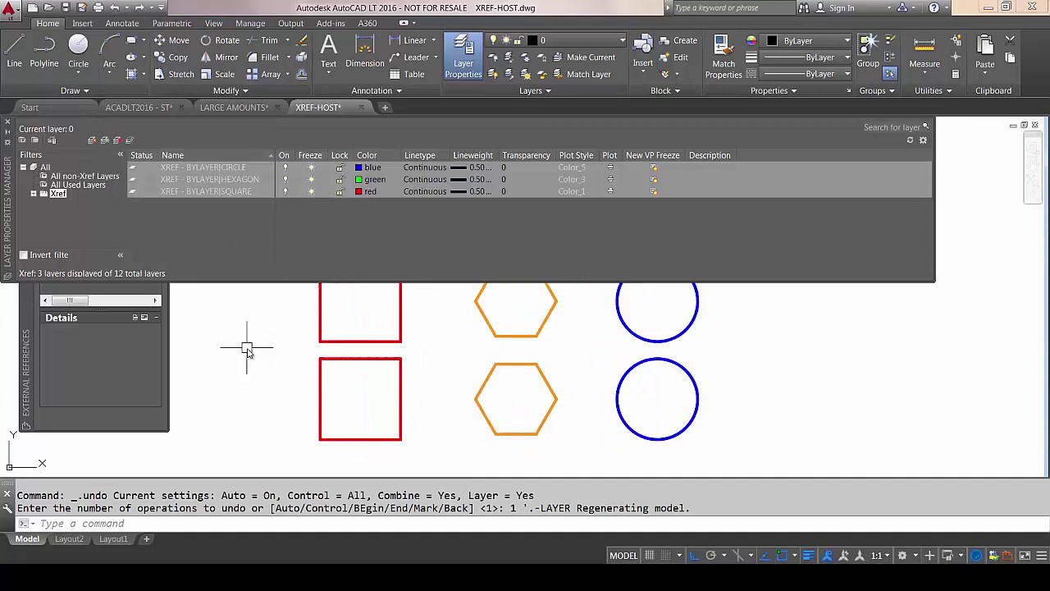
pyautogui.moveTo(247, 339); pyautogui.dragTo(256, 359, button='middle')
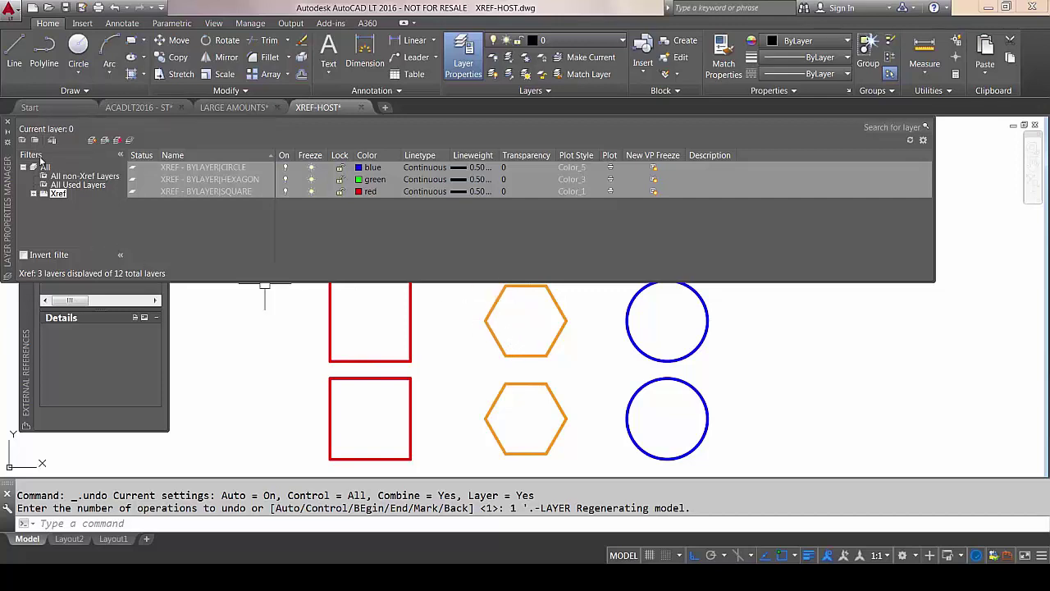
pyautogui.click(7, 125)
pyautogui.moveTo(239, 275)
pyautogui.mouseDown(button='middle')
pyautogui.moveTo(222, 260)
pyautogui.moveTo(259, 274)
pyautogui.moveTo(248, 272)
pyautogui.mouseUp(button='middle')
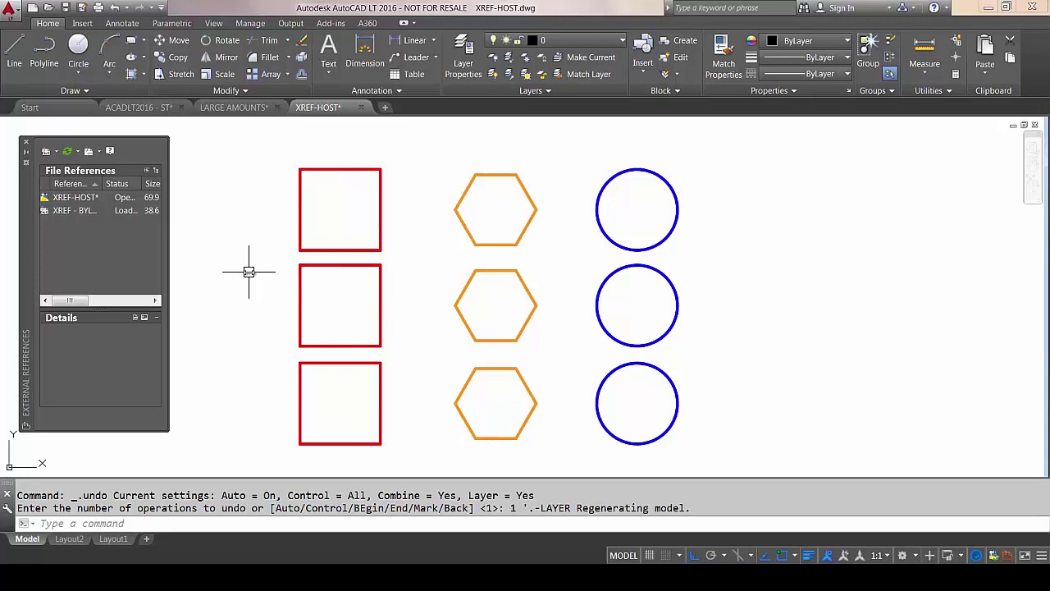
# - Set the XREFOVERRIDE system variable to 1
pyautogui.write('REFO')
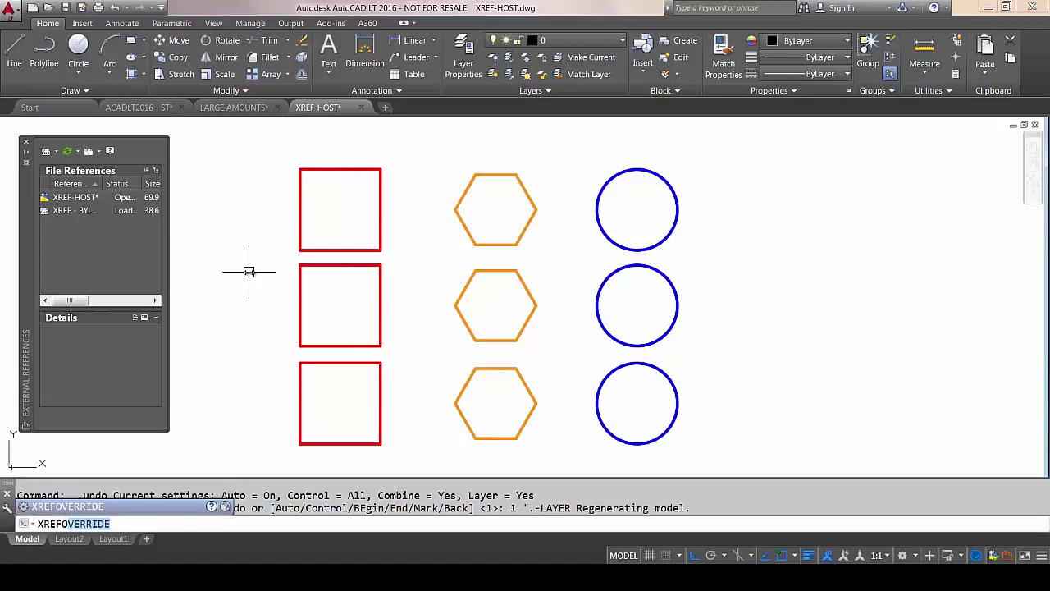
pyautogui.click(78, 508)
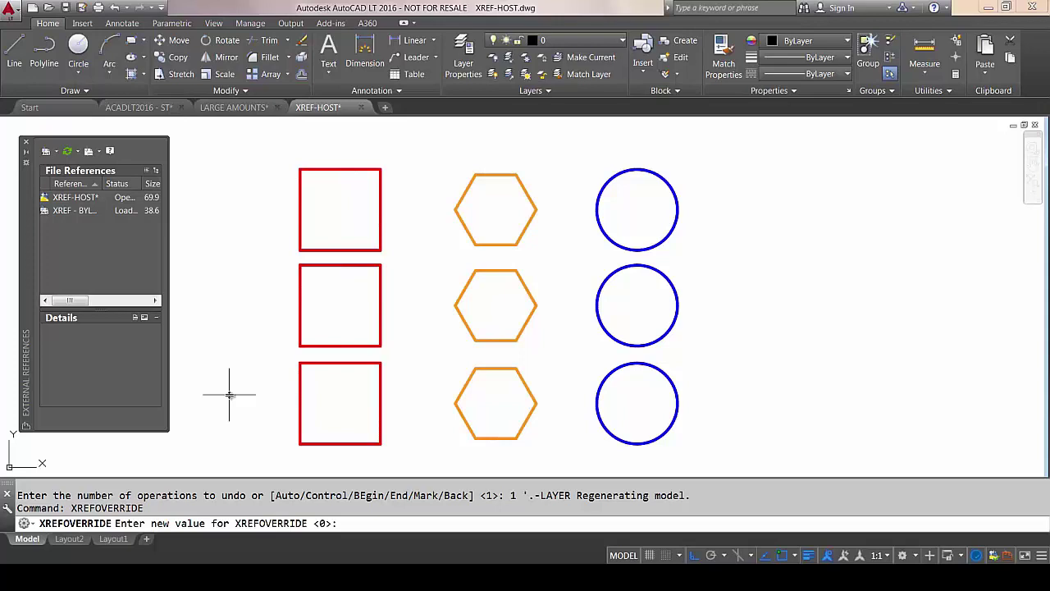
pyautogui.write('1')
pyautogui.press('Return')
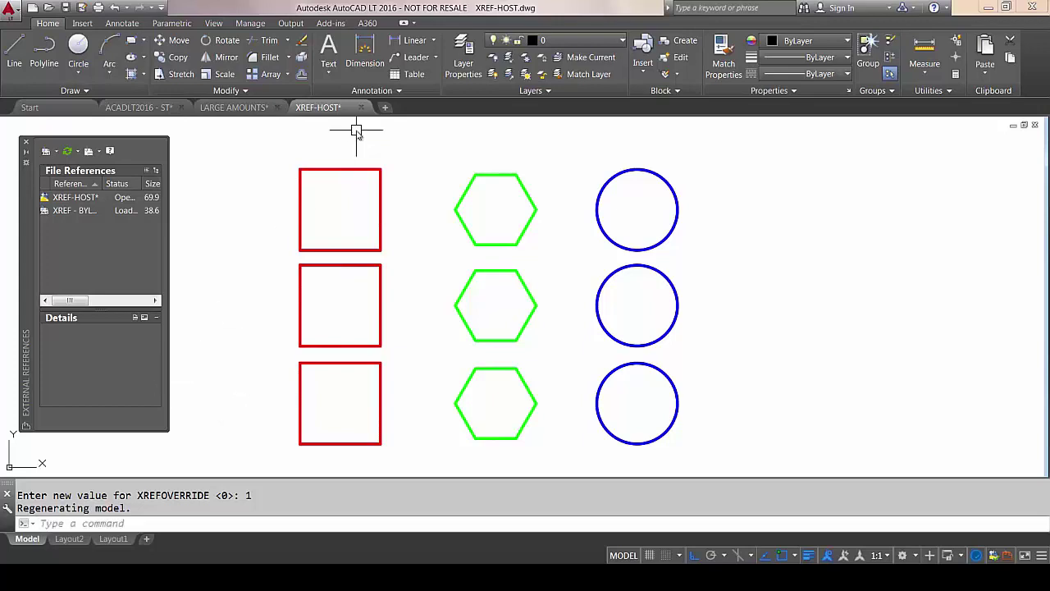
# - With the xref override active, set all three XREF - BYLAYER layers to index colour 140
pyautogui.click(463, 57)
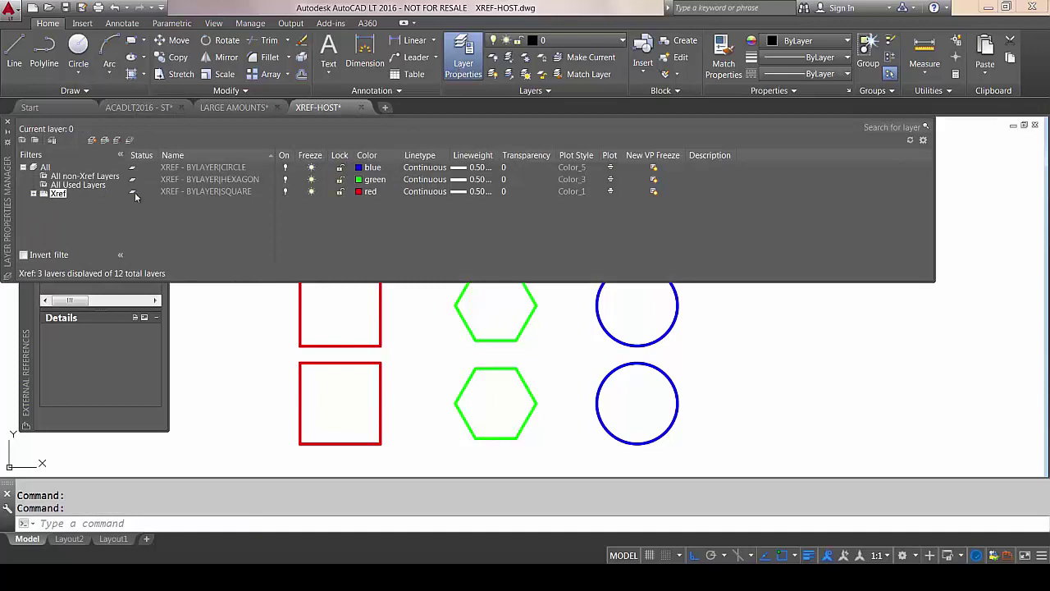
pyautogui.click(182, 170)
pyautogui.keyDown('shift'); pyautogui.click(202, 180); pyautogui.keyUp('shift')
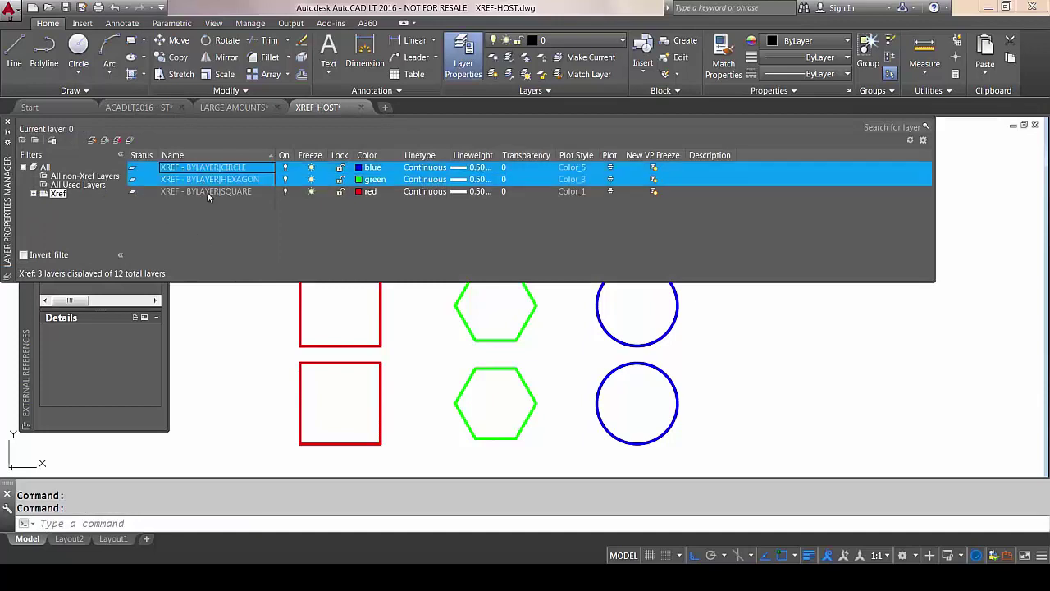
pyautogui.keyDown('shift'); pyautogui.click(207, 191); pyautogui.keyUp('shift')
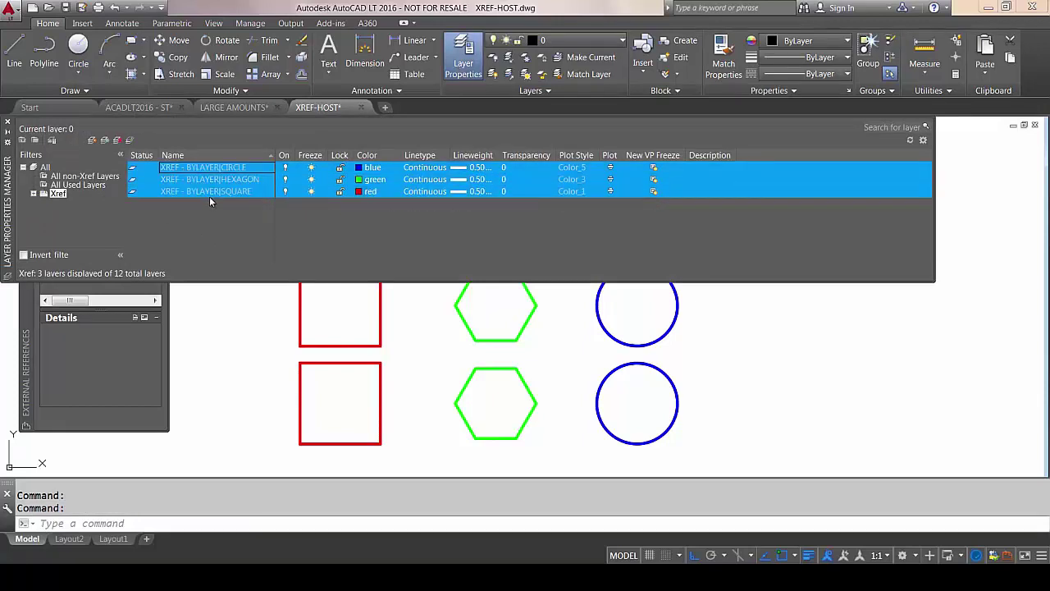
pyautogui.click(367, 179)
pyautogui.click(539, 241)
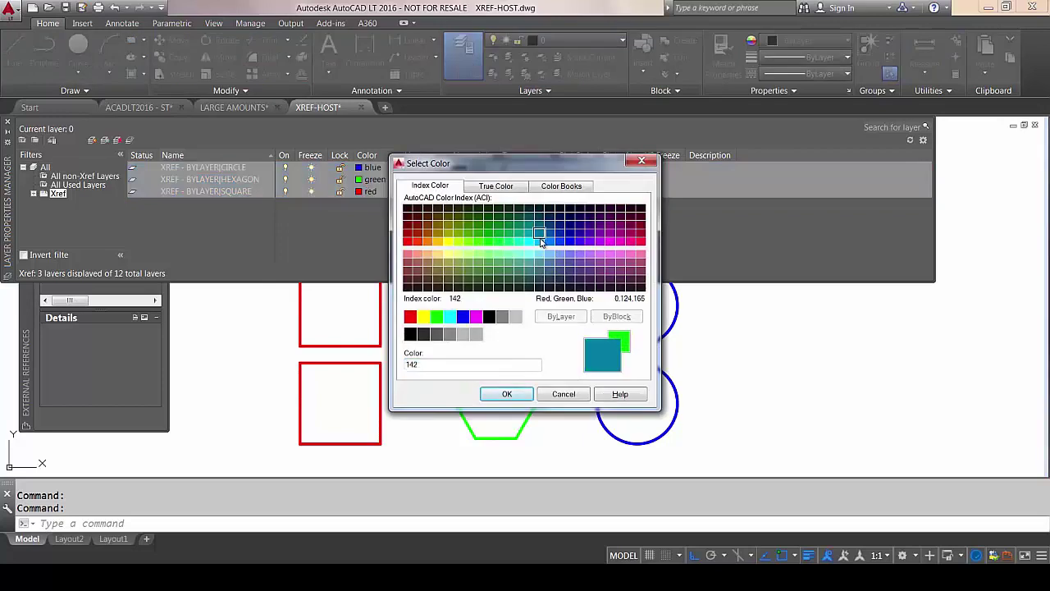
pyautogui.click(508, 395)
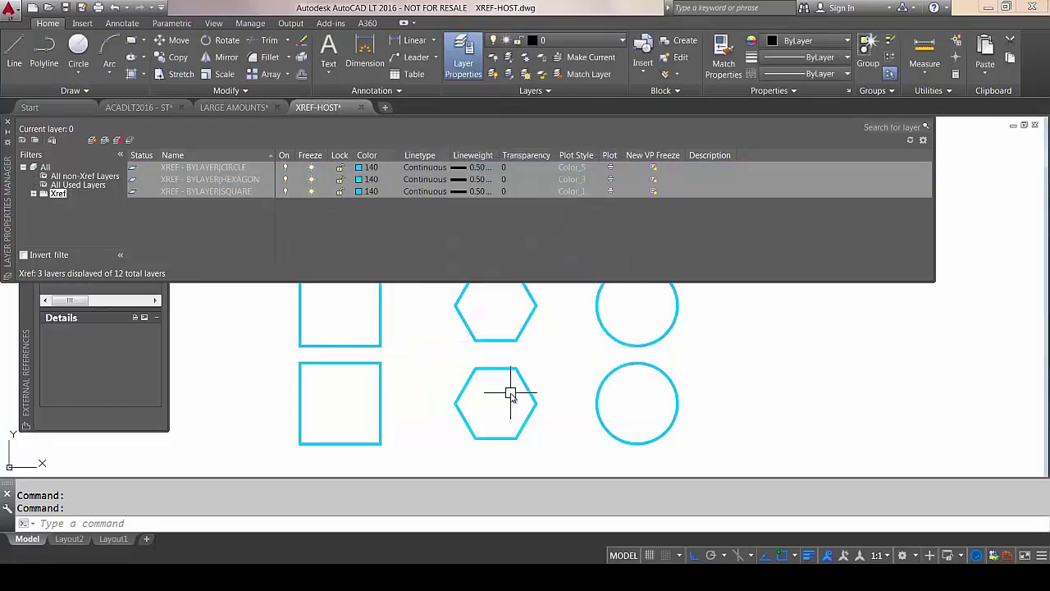
pyautogui.scroll(-1, 441, 365)
pyautogui.moveTo(446, 356)
pyautogui.mouseDown(button='middle')
pyautogui.moveTo(454, 392)
pyautogui.moveTo(448, 370)
pyautogui.mouseUp(button='middle')
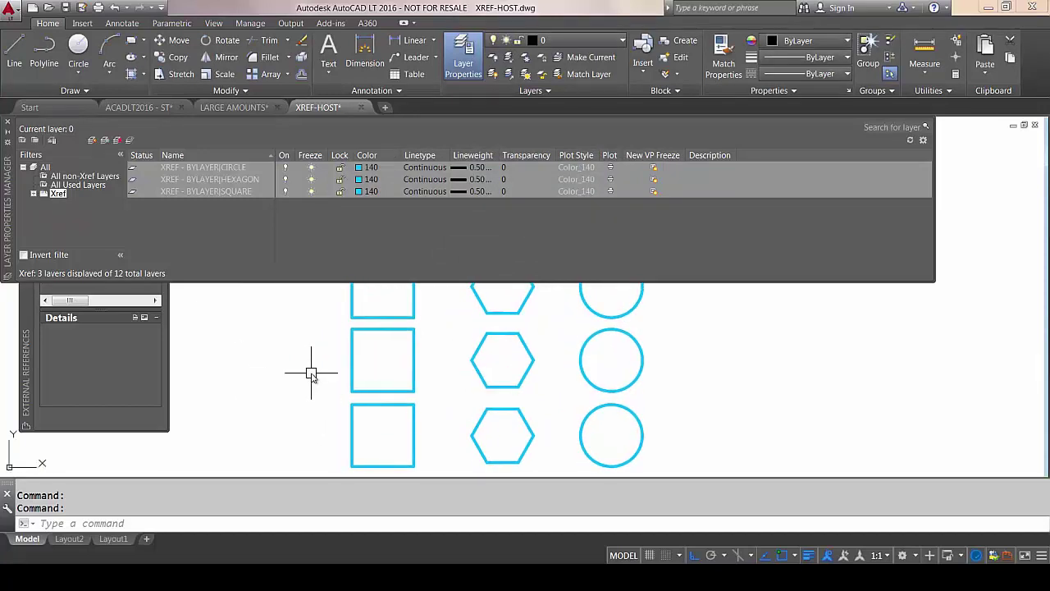
# - Set the XREFOVERRIDE system variable back to 0 to compare how the hexagons display
pyautogui.write('XREFOVERRIDE')
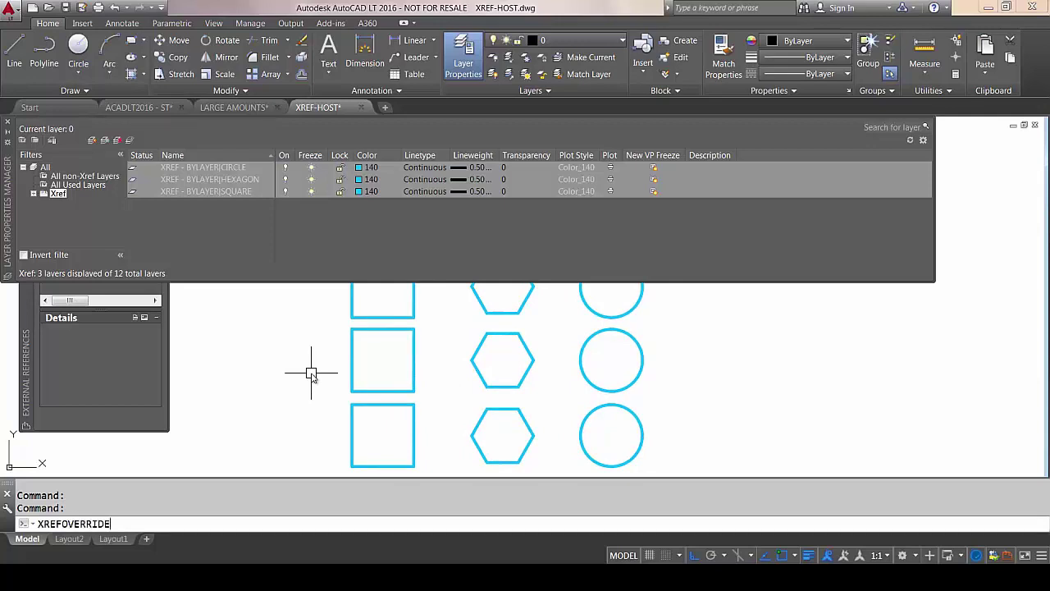
pyautogui.press('Return')
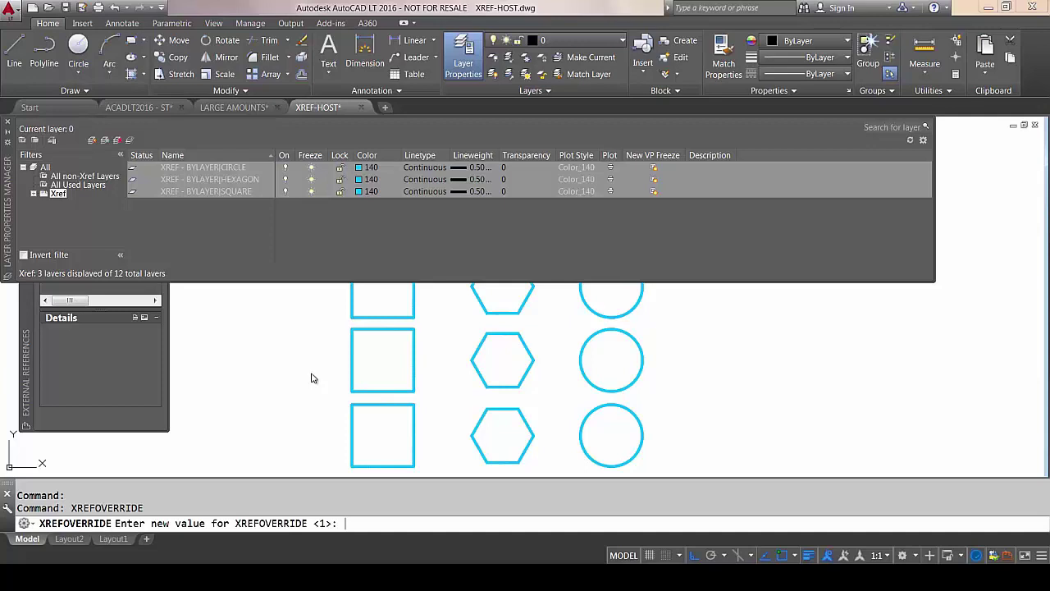
pyautogui.write('0')
pyautogui.press('Return')
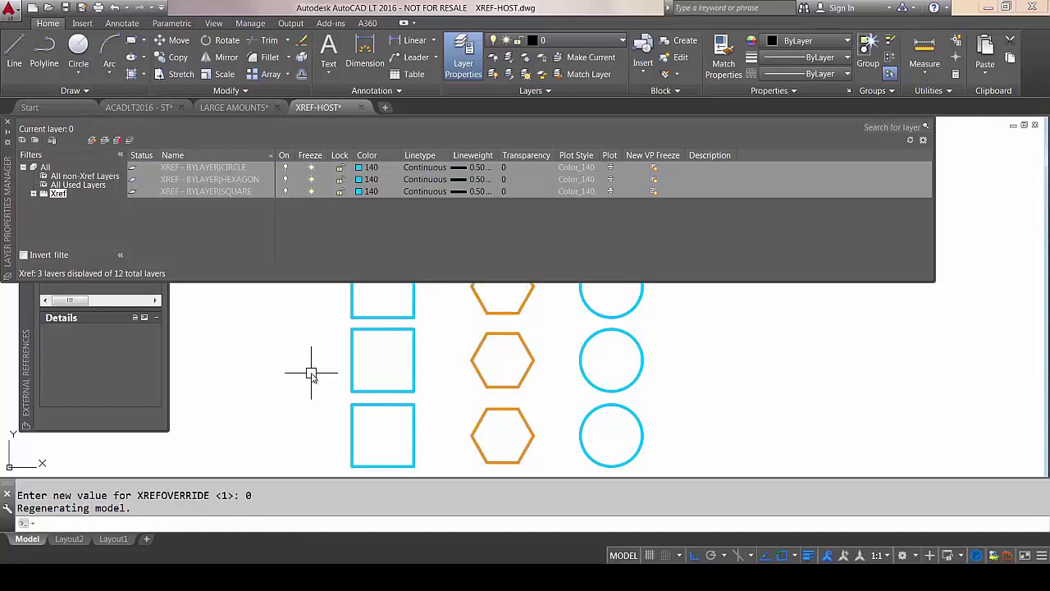
# - Restore XREFOVERRIDE to 1 and close the Layer Properties Manager to show all the shapes
pyautogui.press('Up')
pyautogui.press('Return')
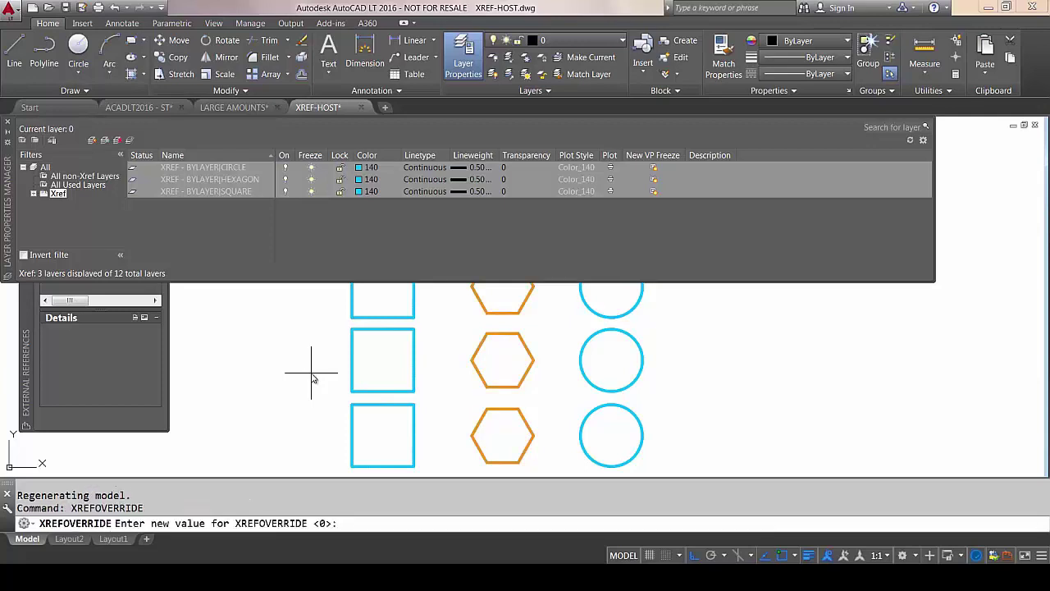
pyautogui.press('Return')
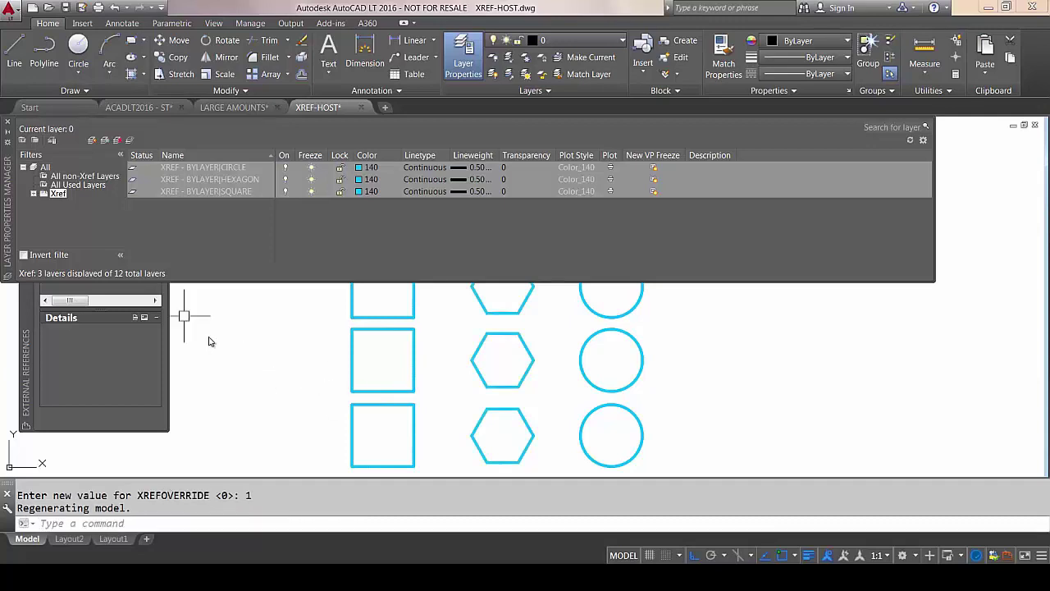
pyautogui.click(7, 124)
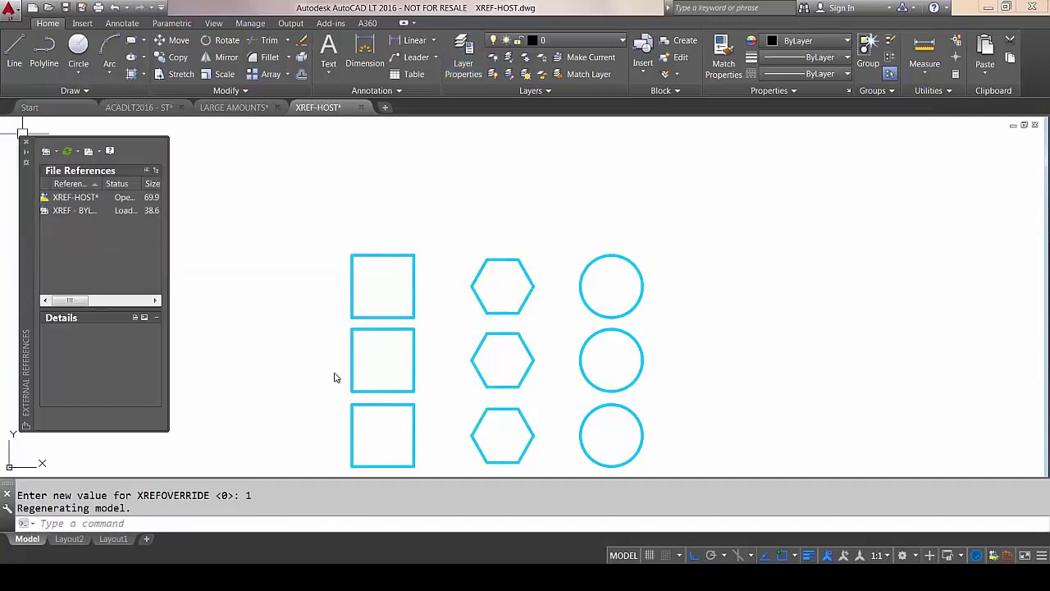
pyautogui.moveTo(344, 392)
pyautogui.mouseDown(button='middle')
pyautogui.moveTo(364, 327)
pyautogui.moveTo(317, 344)
pyautogui.mouseUp(button='middle')
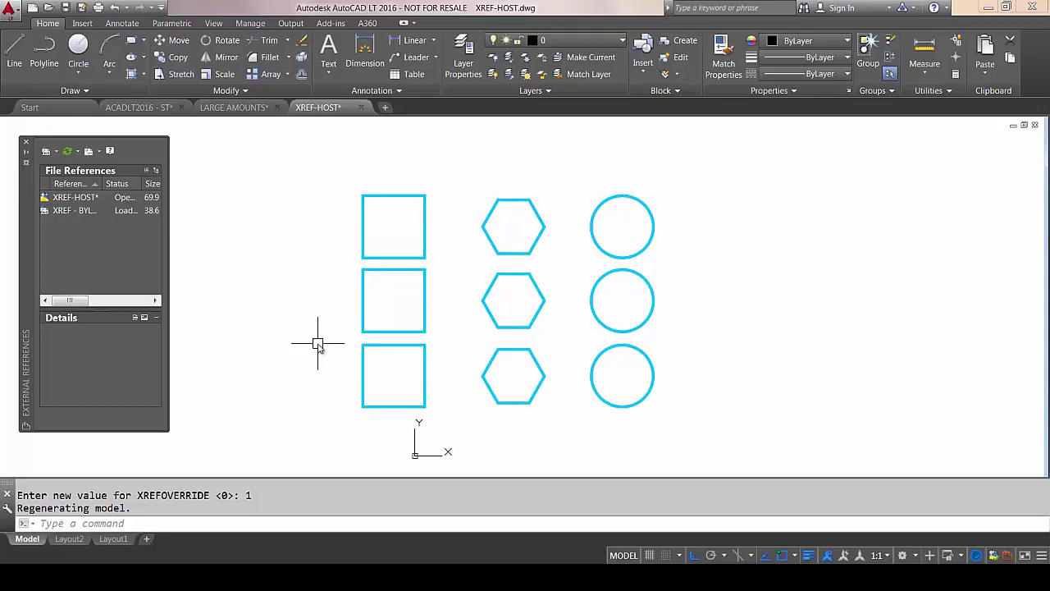
# - Switch to the ACADLT2016 - ST drawing and close all other drawings without saving their changes
pyautogui.click(149, 111)
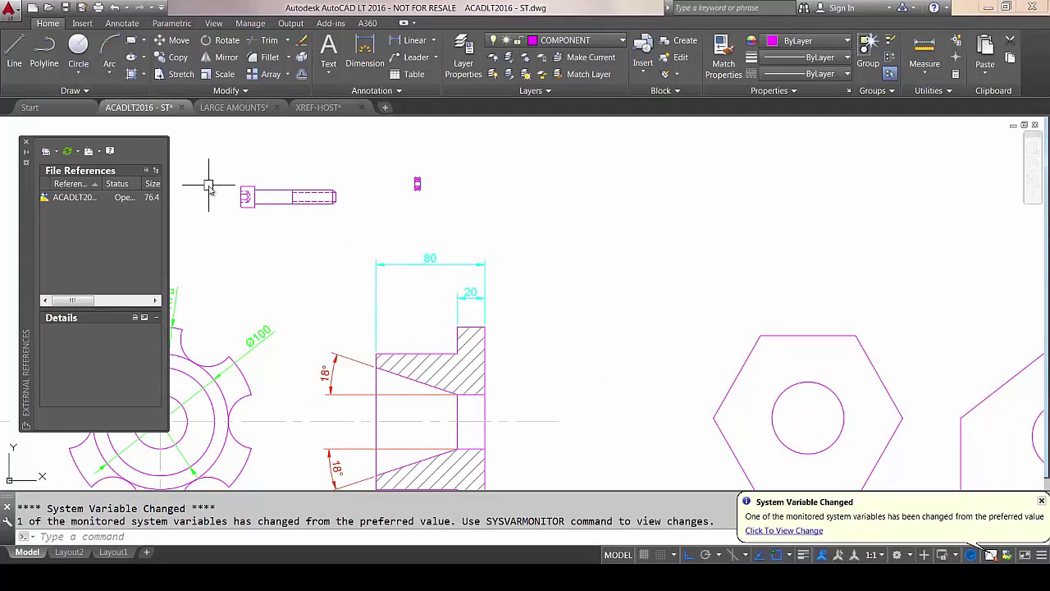
pyautogui.rightClick(147, 113)
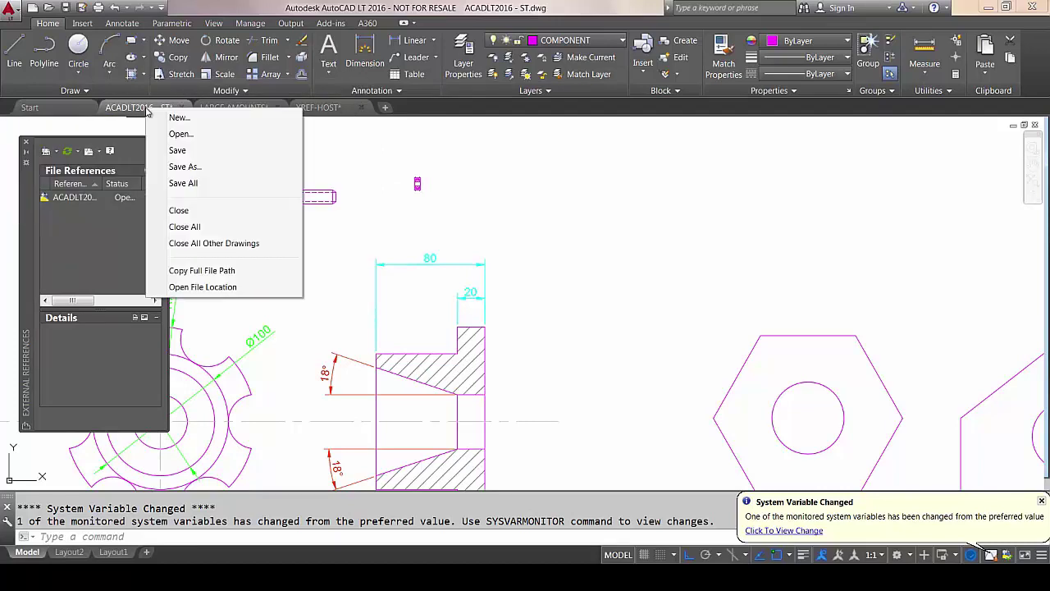
pyautogui.click(211, 243)
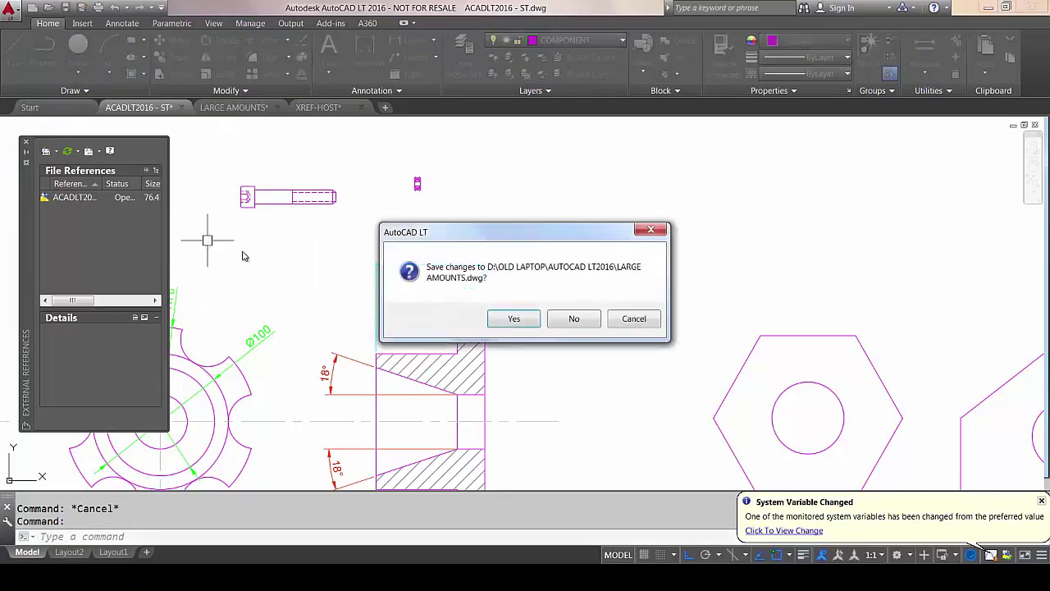
pyautogui.click(582, 326)
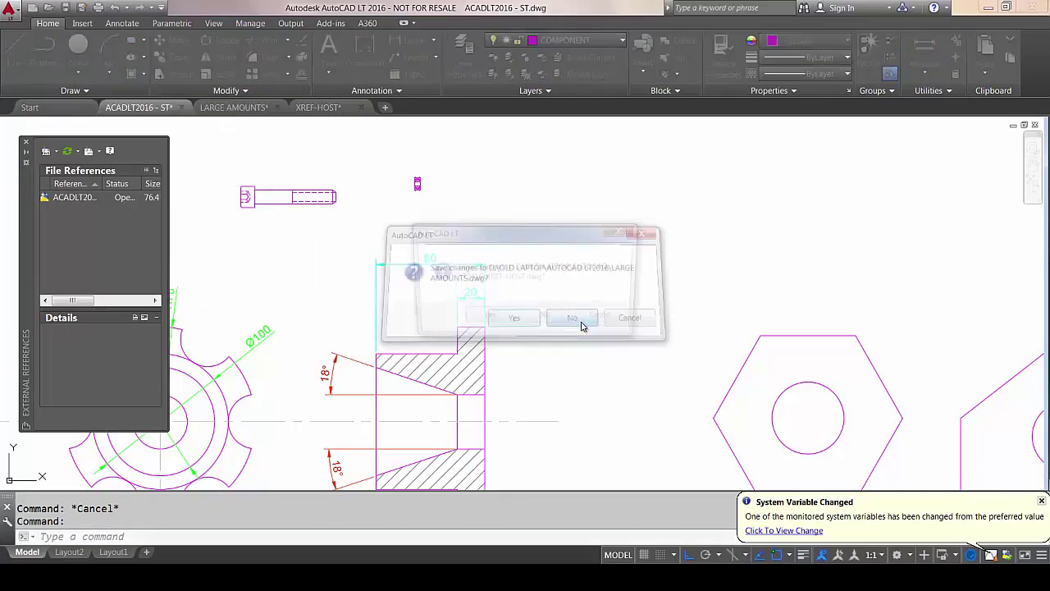
pyautogui.click(559, 321)
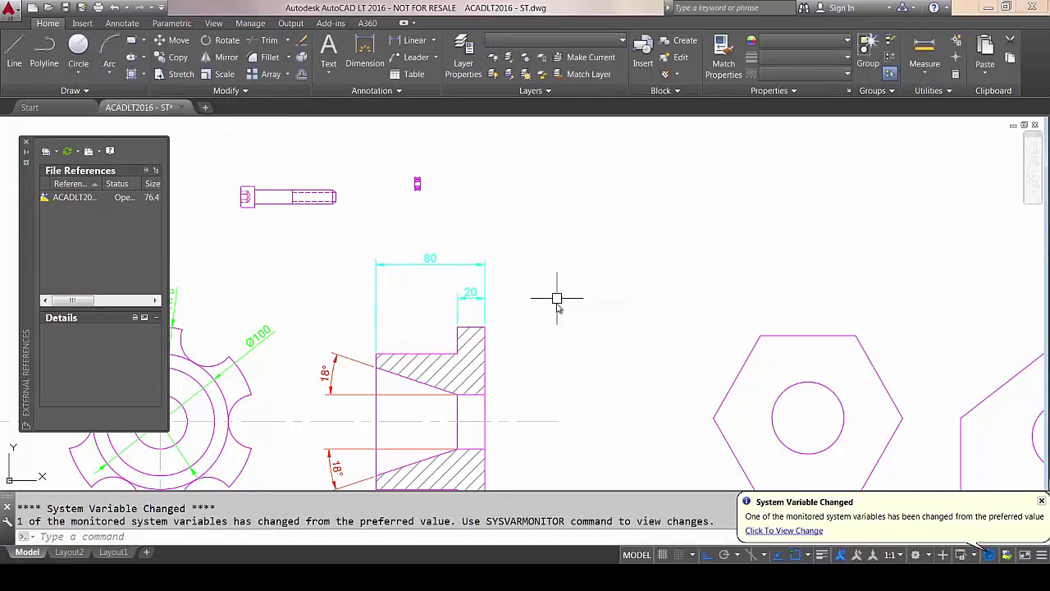